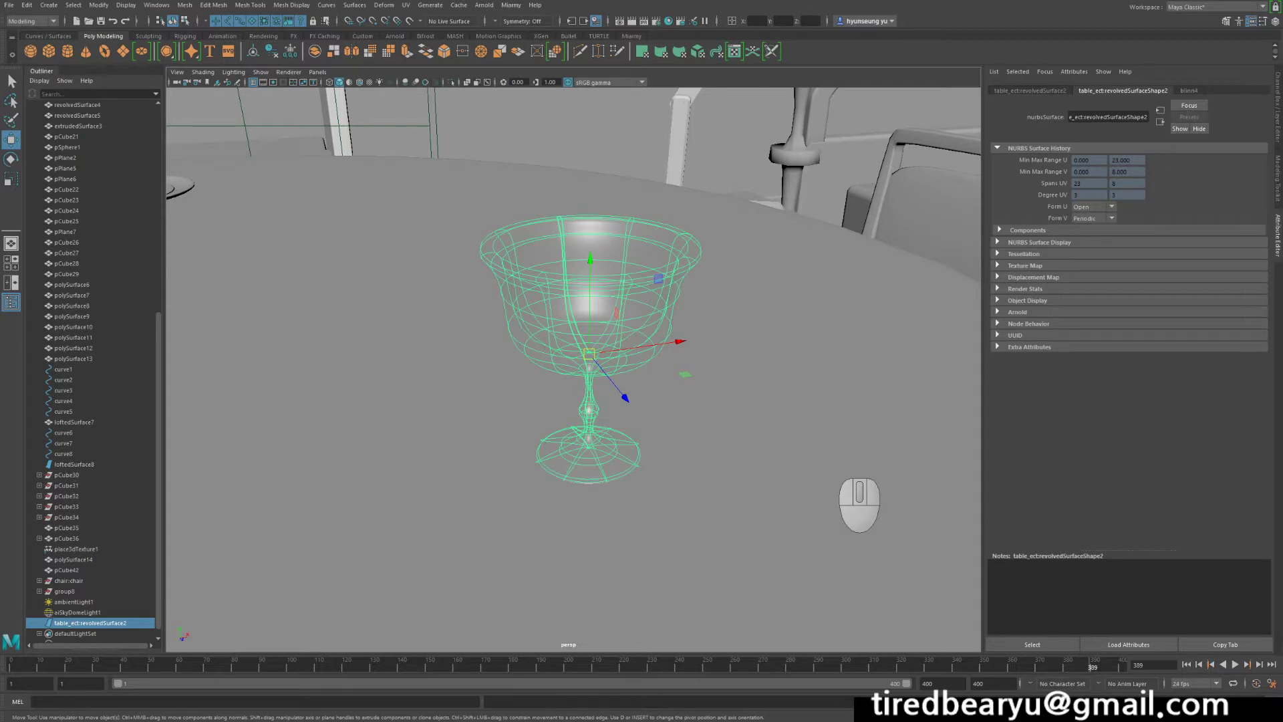
# - Examine the transparent stemmed glass on the table from several angles and distances
pyautogui.keyDown('alt'); pyautogui.moveTo(615, 372); pyautogui.dragTo(608, 383); pyautogui.keyUp('alt')
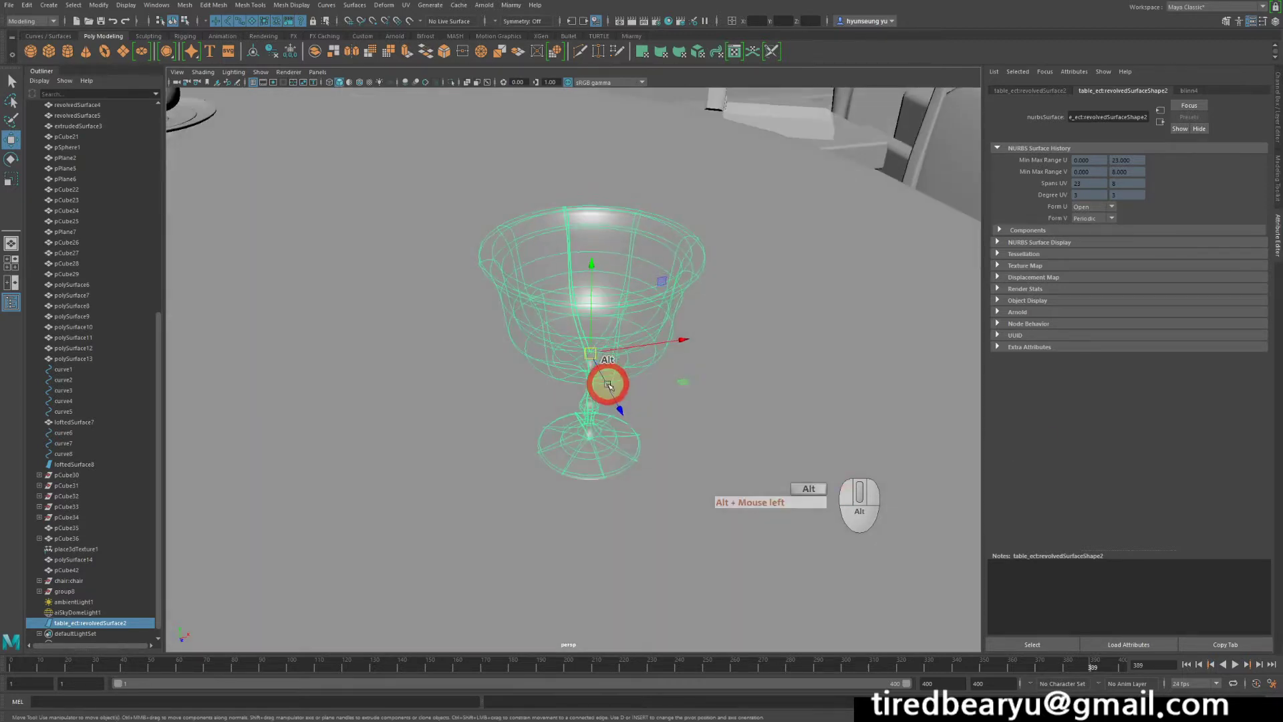
pyautogui.keyDown('alt'); pyautogui.moveTo(607, 384); pyautogui.dragTo(764, 389, button='right'); pyautogui.keyUp('alt')
pyautogui.keyDown('alt'); pyautogui.moveTo(764, 389); pyautogui.dragTo(761, 418, button='middle'); pyautogui.keyUp('alt')
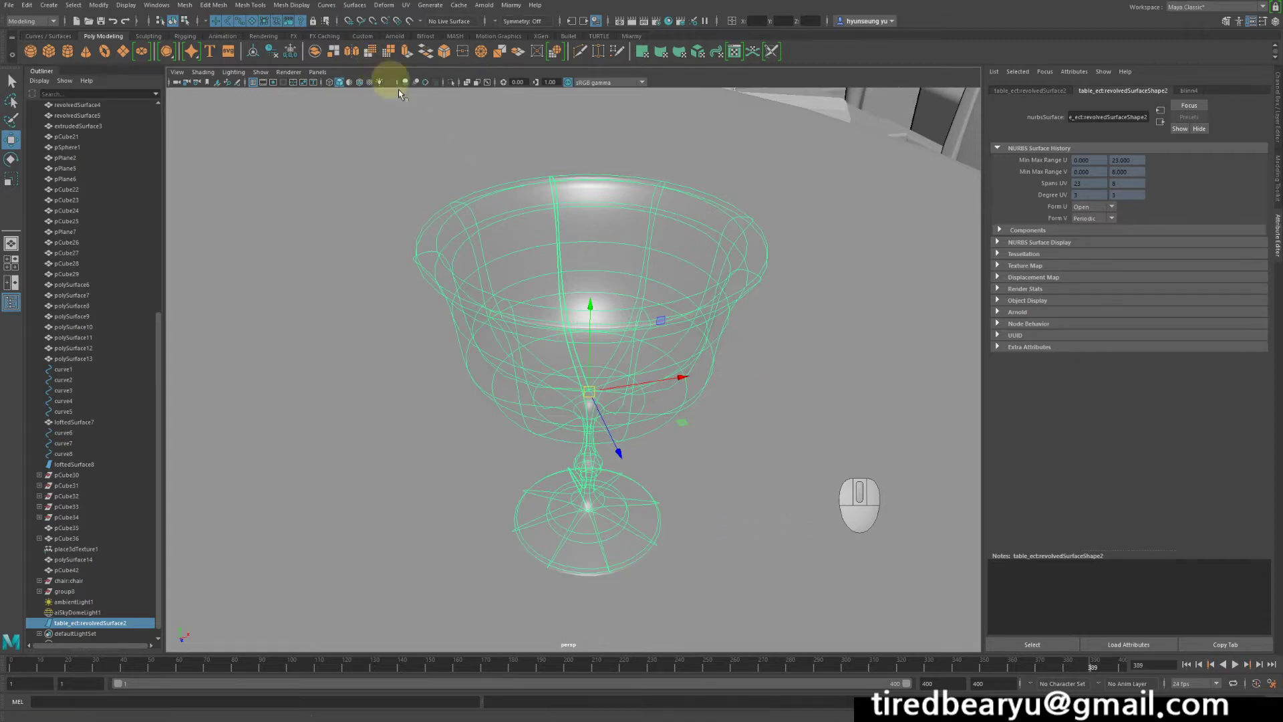
pyautogui.keyDown('alt'); pyautogui.moveTo(679, 339); pyautogui.dragTo(667, 324); pyautogui.keyUp('alt')
pyautogui.keyDown('alt'); pyautogui.moveTo(668, 324); pyautogui.dragTo(661, 348, button='right'); pyautogui.keyUp('alt')
pyautogui.keyDown('alt'); pyautogui.moveTo(661, 348); pyautogui.dragTo(519, 349); pyautogui.keyUp('alt')
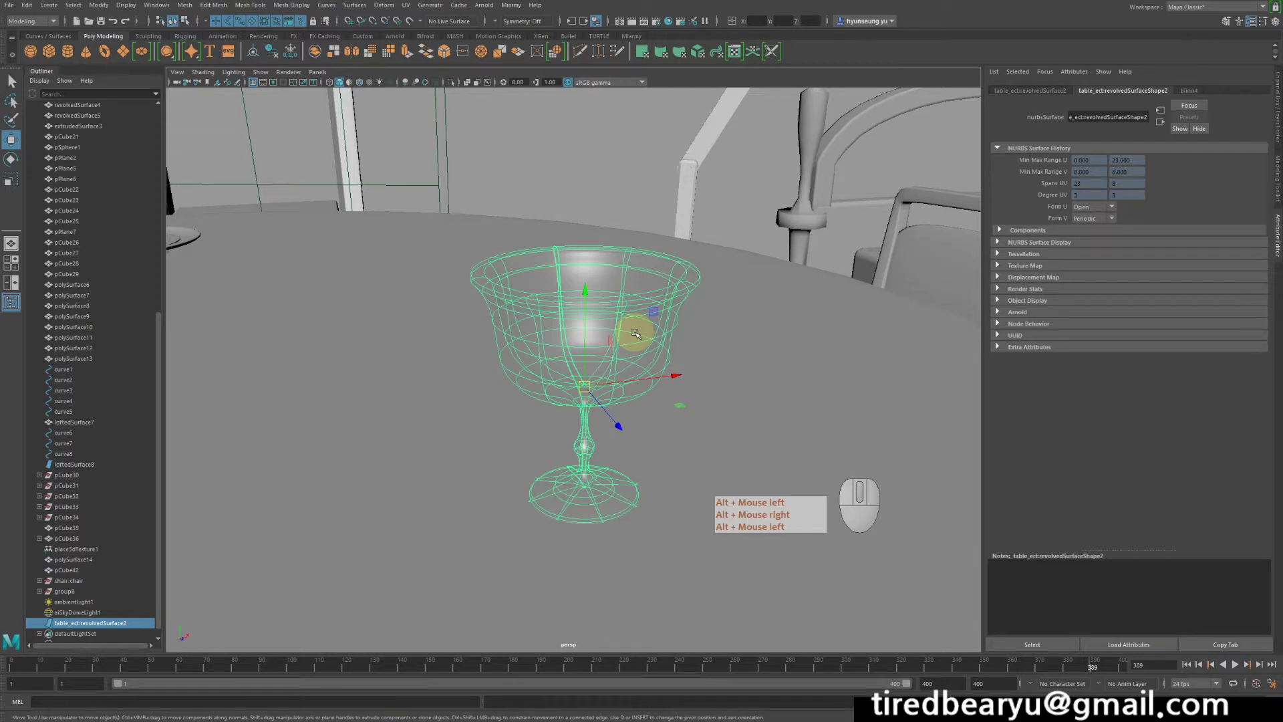
pyautogui.keyDown('alt'); pyautogui.moveTo(647, 366); pyautogui.dragTo(610, 378); pyautogui.keyUp('alt')
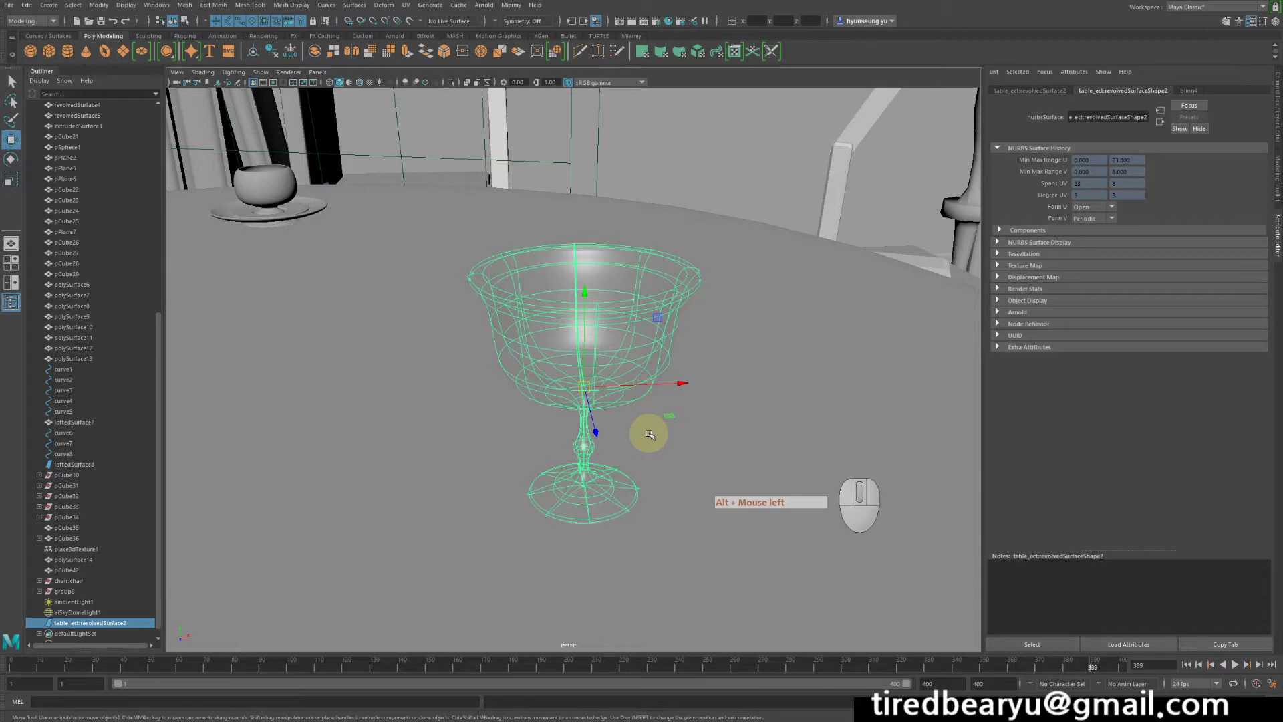
pyautogui.moveTo(647, 431)
pyautogui.keyDown('alt'); pyautogui.mouseDown()
pyautogui.moveTo(633, 438)
pyautogui.moveTo(647, 427)
pyautogui.mouseUp(); pyautogui.keyUp('alt')
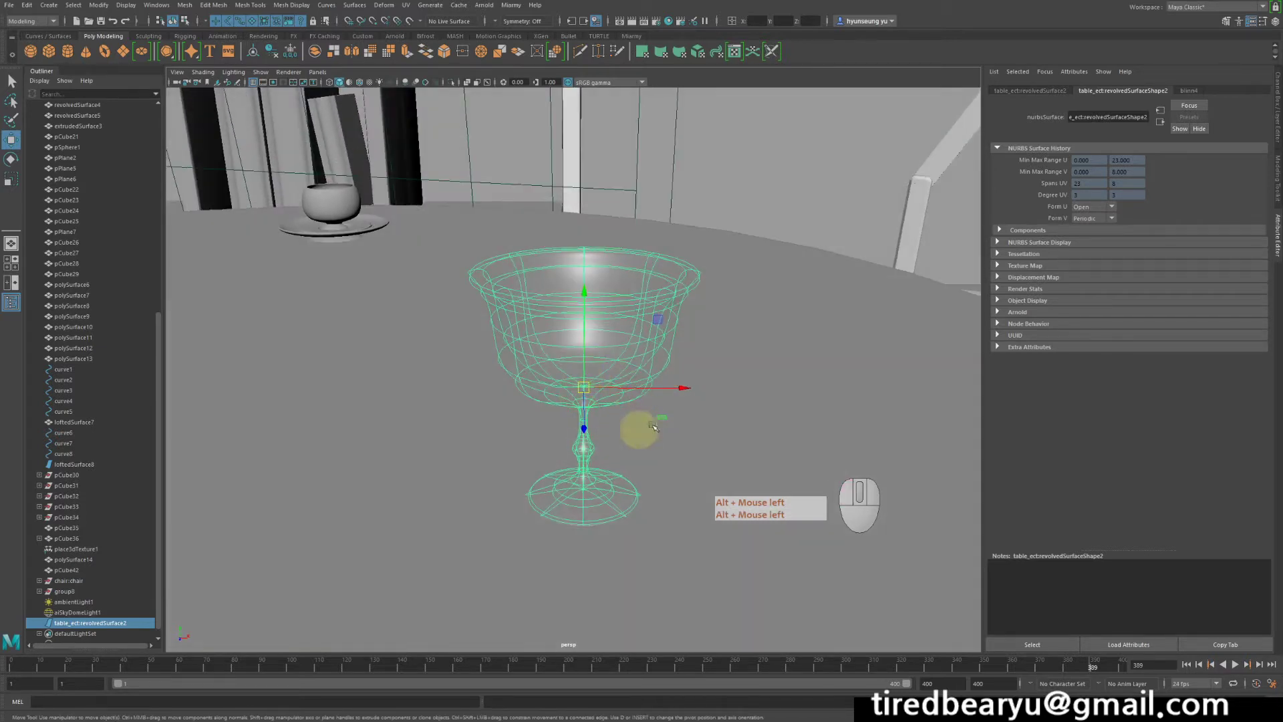
# - Duplicate the glass surface and move the copy along its X axis so it stands beside the original
pyautogui.hotkey('ctrl', 'd')
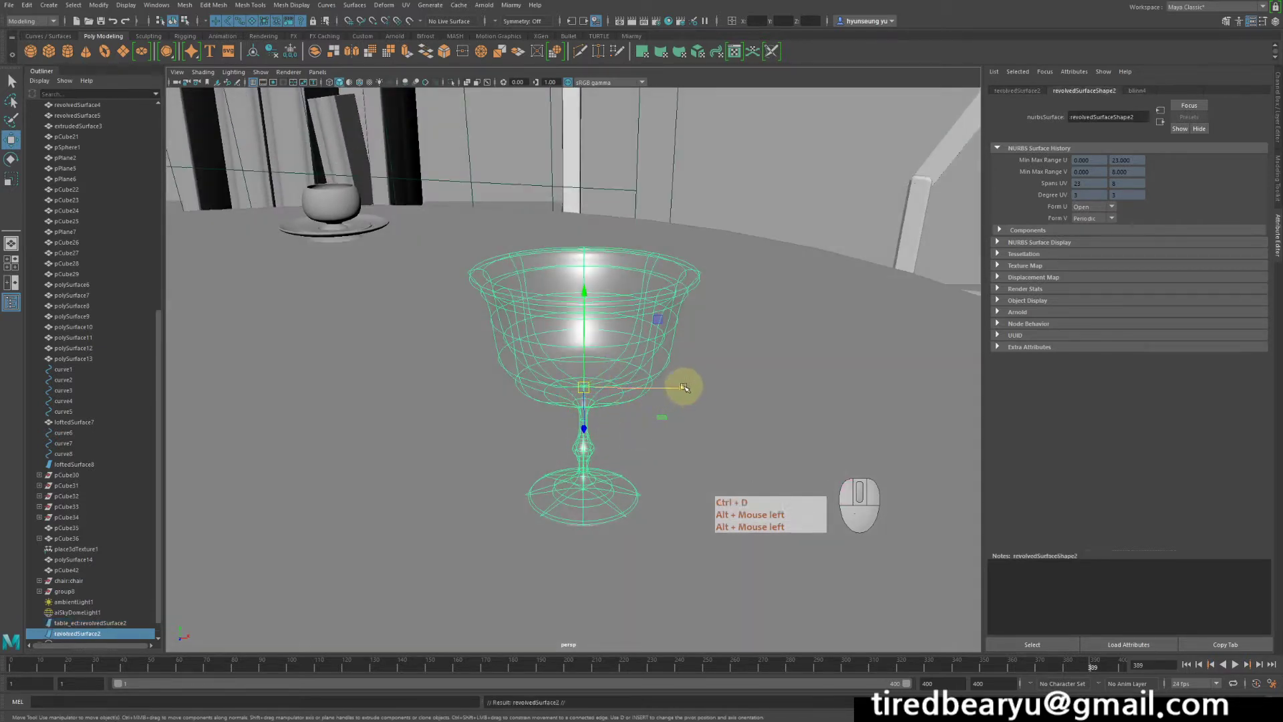
pyautogui.moveTo(695, 388); pyautogui.dragTo(477, 401)
pyautogui.keyDown('alt'); pyautogui.moveTo(478, 401); pyautogui.dragTo(568, 401, button='middle'); pyautogui.keyUp('alt')
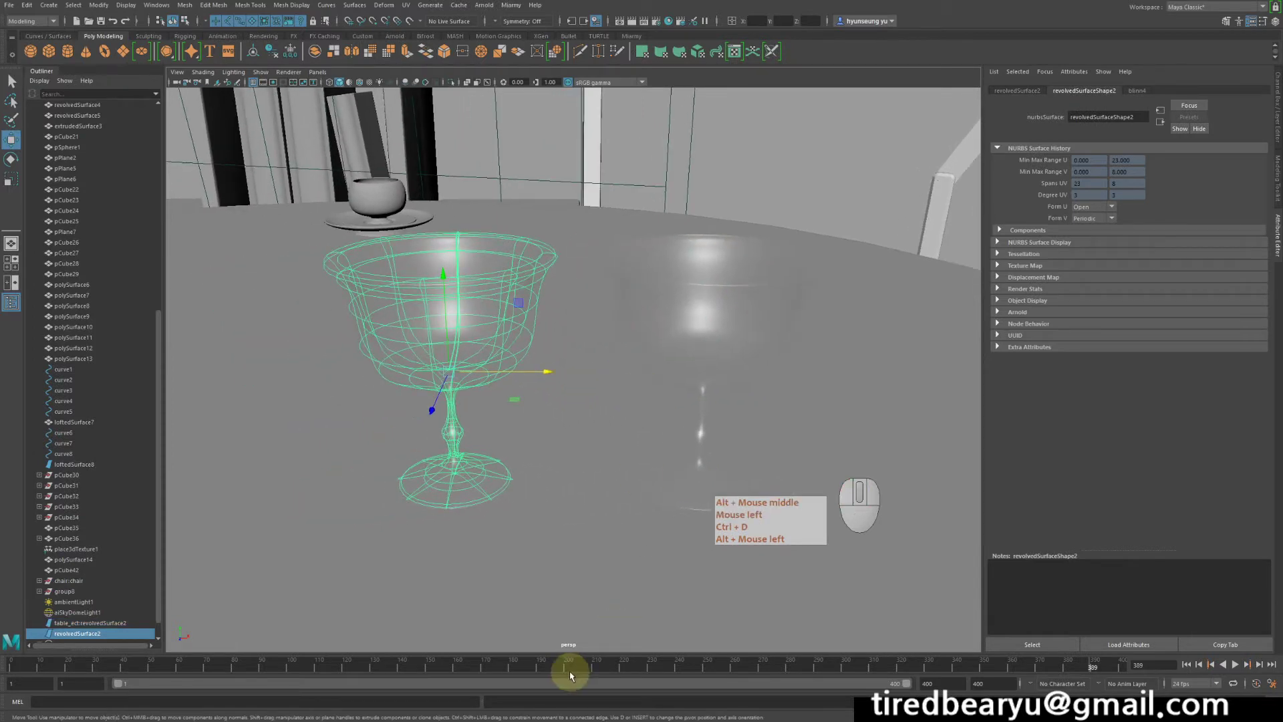
# - Assign a new Blinn material to the duplicated glass so it shades as opaque
pyautogui.moveTo(498, 292); pyautogui.dragTo(490, 552, button='right')
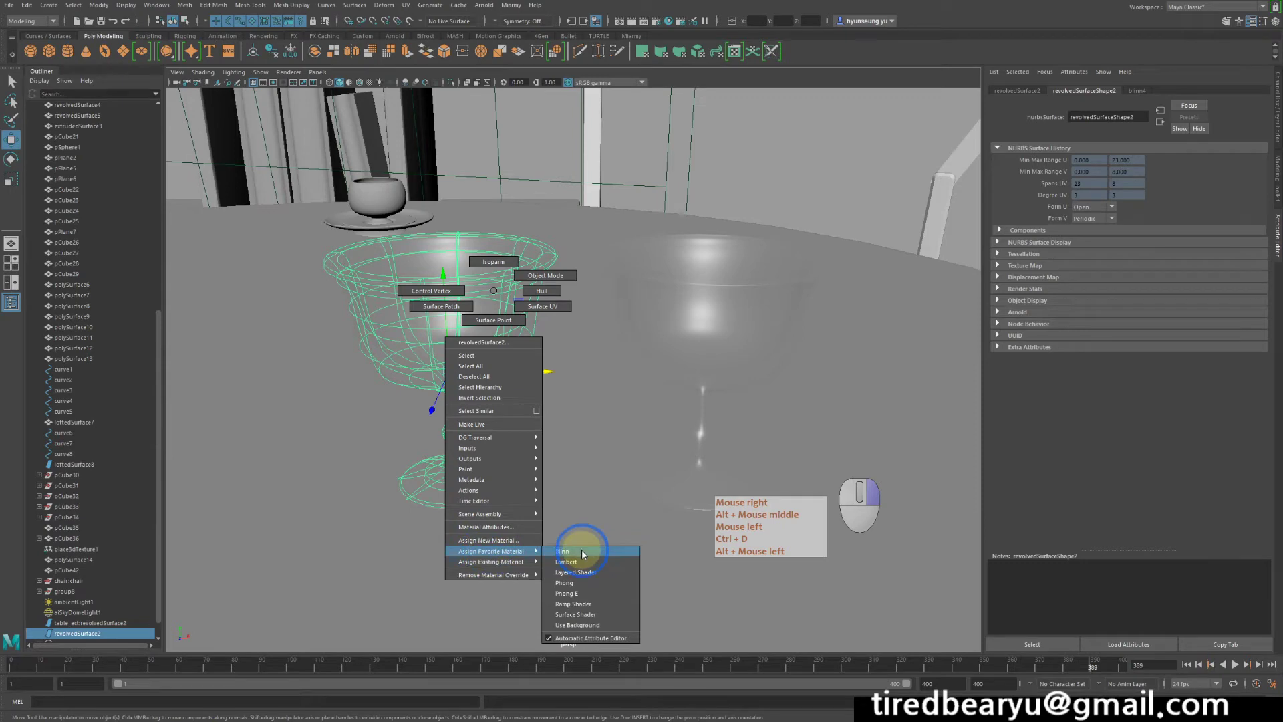
pyautogui.moveTo(581, 549); pyautogui.dragTo(581, 550, button='right')
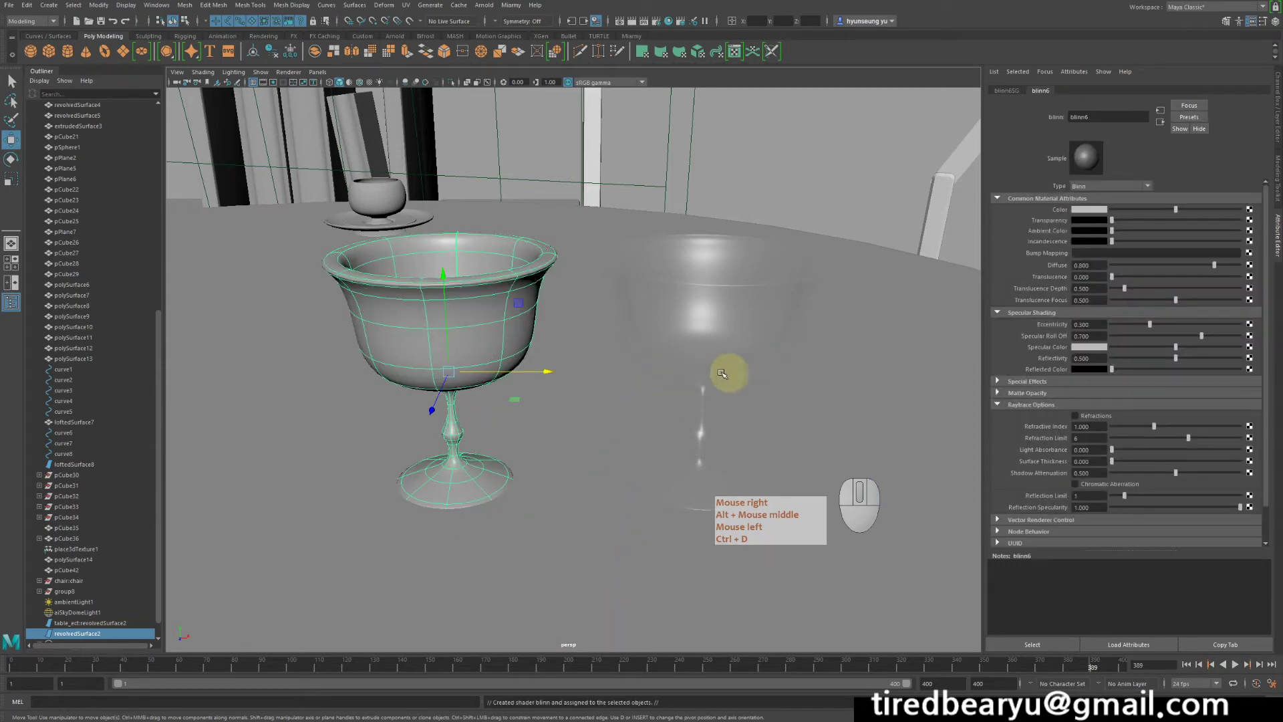
pyautogui.moveTo(722, 373)
pyautogui.keyDown('alt'); pyautogui.mouseDown()
pyautogui.moveTo(696, 399)
pyautogui.moveTo(736, 375)
pyautogui.moveTo(719, 367)
pyautogui.mouseUp(); pyautogui.keyUp('alt')
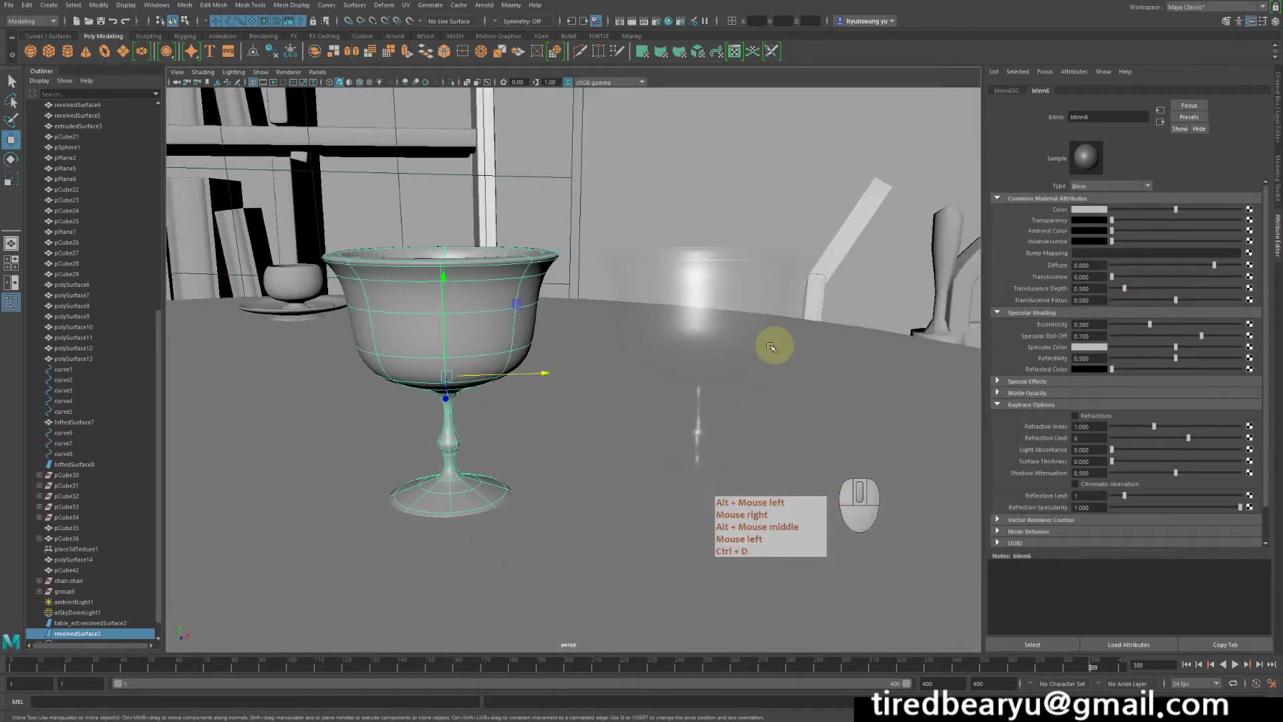
# - Detach the duplicated glass surface at an isoparm around the inside wall of the bowl, below the rim
pyautogui.keyDown('alt'); pyautogui.moveTo(519, 361); pyautogui.dragTo(519, 386); pyautogui.keyUp('alt')
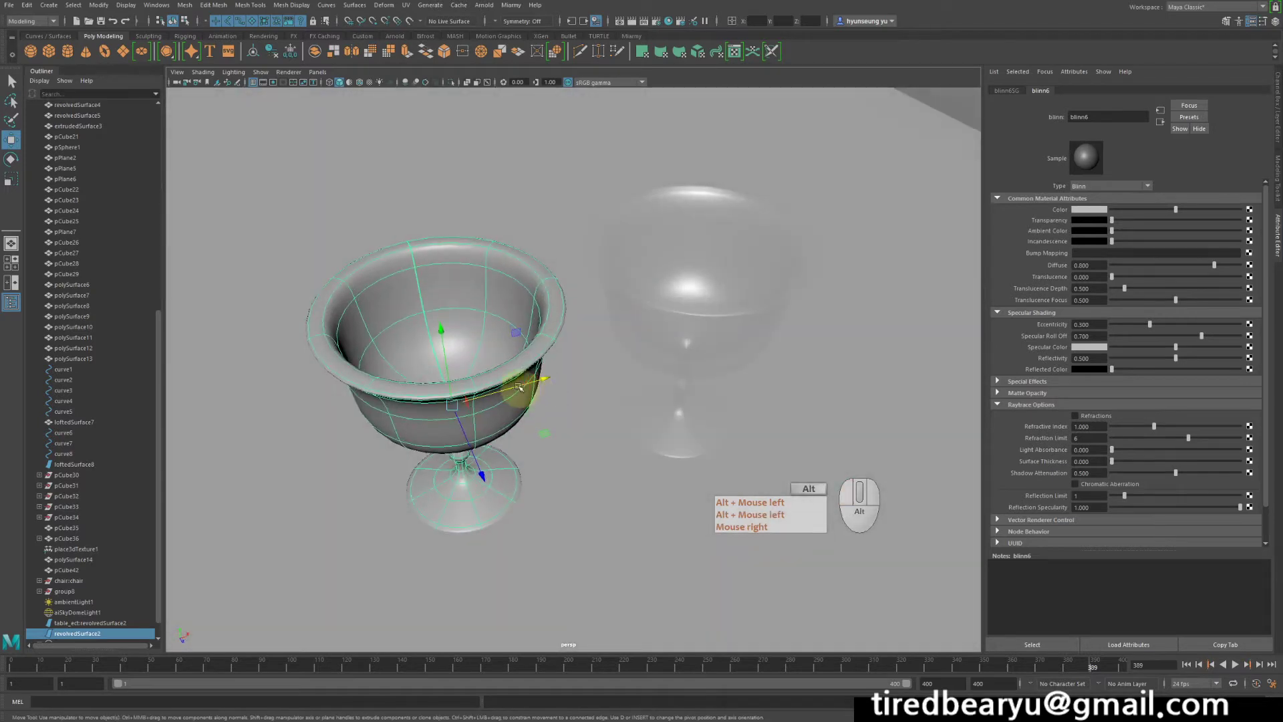
pyautogui.keyDown('alt'); pyautogui.moveTo(492, 334); pyautogui.dragTo(609, 330, button='middle'); pyautogui.keyUp('alt')
pyautogui.keyDown('alt'); pyautogui.moveTo(573, 345); pyautogui.dragTo(659, 315, button='right'); pyautogui.keyUp('alt')
pyautogui.moveTo(562, 247); pyautogui.dragTo(572, 217, button='right')
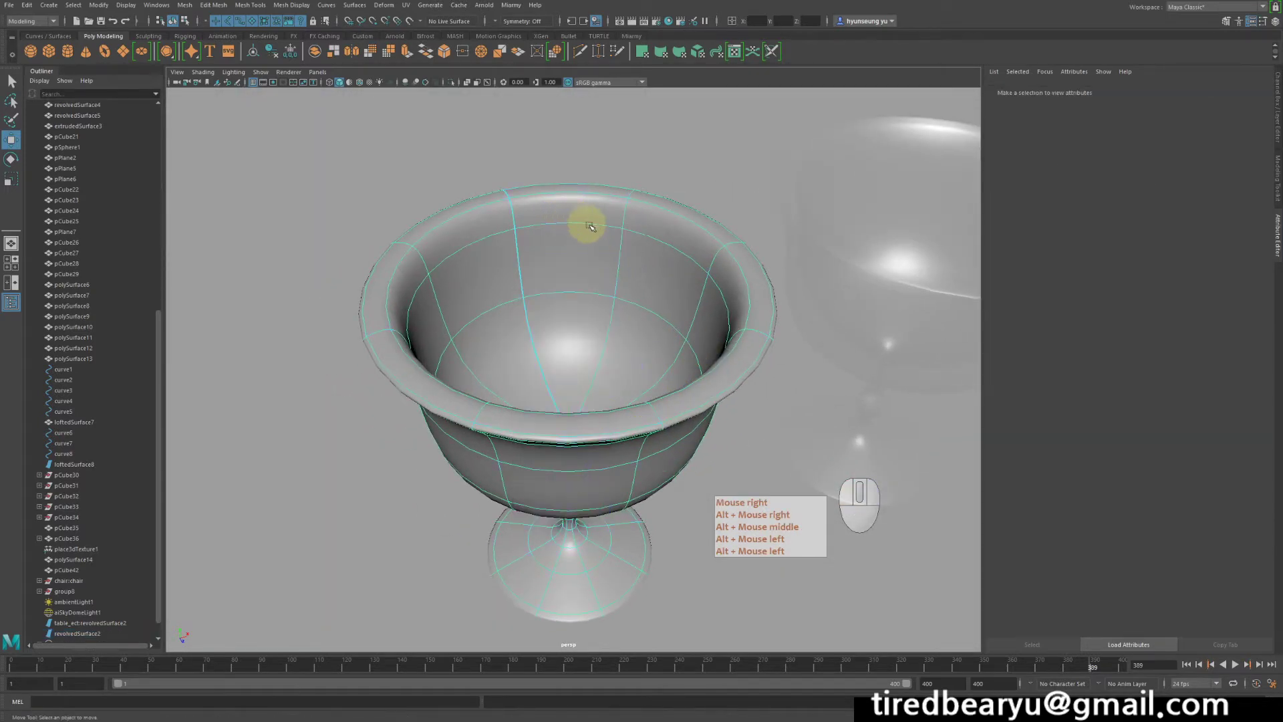
pyautogui.click(596, 229)
pyautogui.click(595, 228)
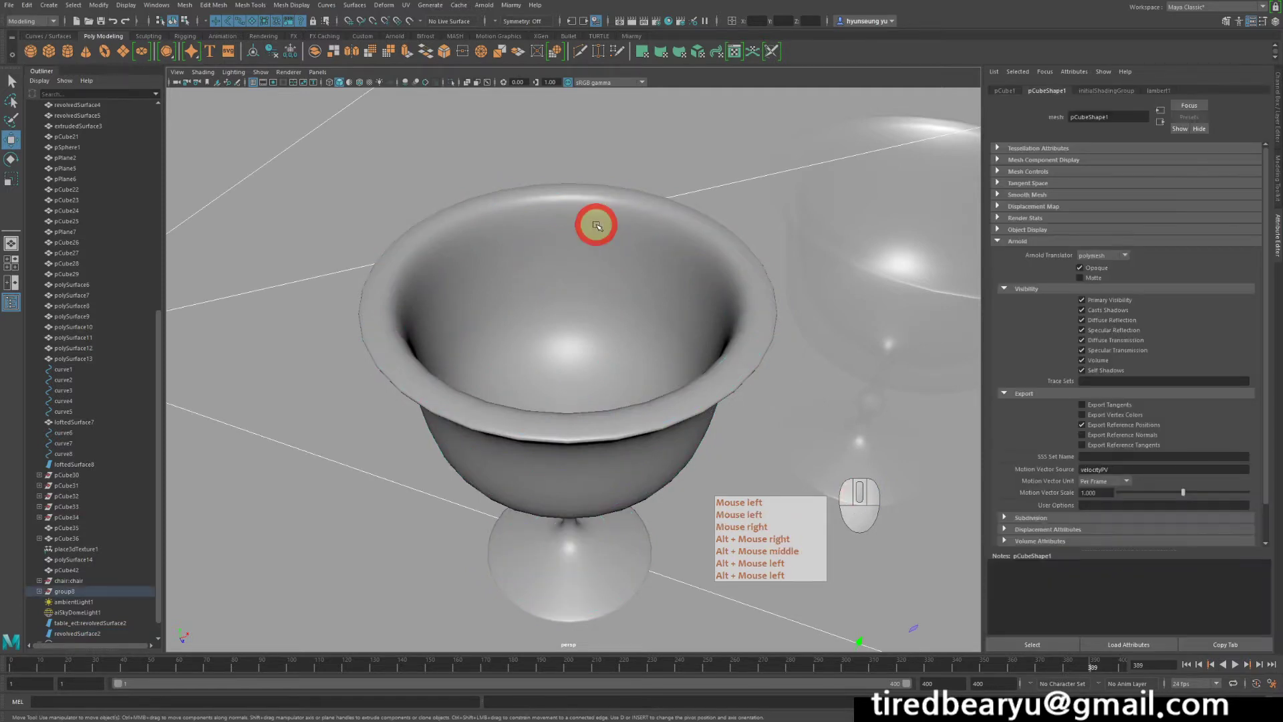
pyautogui.moveTo(597, 228); pyautogui.dragTo(586, 195, button='right')
pyautogui.moveTo(578, 219); pyautogui.dragTo(713, 298)
pyautogui.moveTo(645, 228); pyautogui.dragTo(667, 268)
pyautogui.keyDown('alt'); pyautogui.moveTo(681, 392); pyautogui.dragTo(509, 310); pyautogui.keyUp('alt')
pyautogui.keyDown('alt'); pyautogui.moveTo(813, 367); pyautogui.dragTo(781, 351); pyautogui.keyUp('alt')
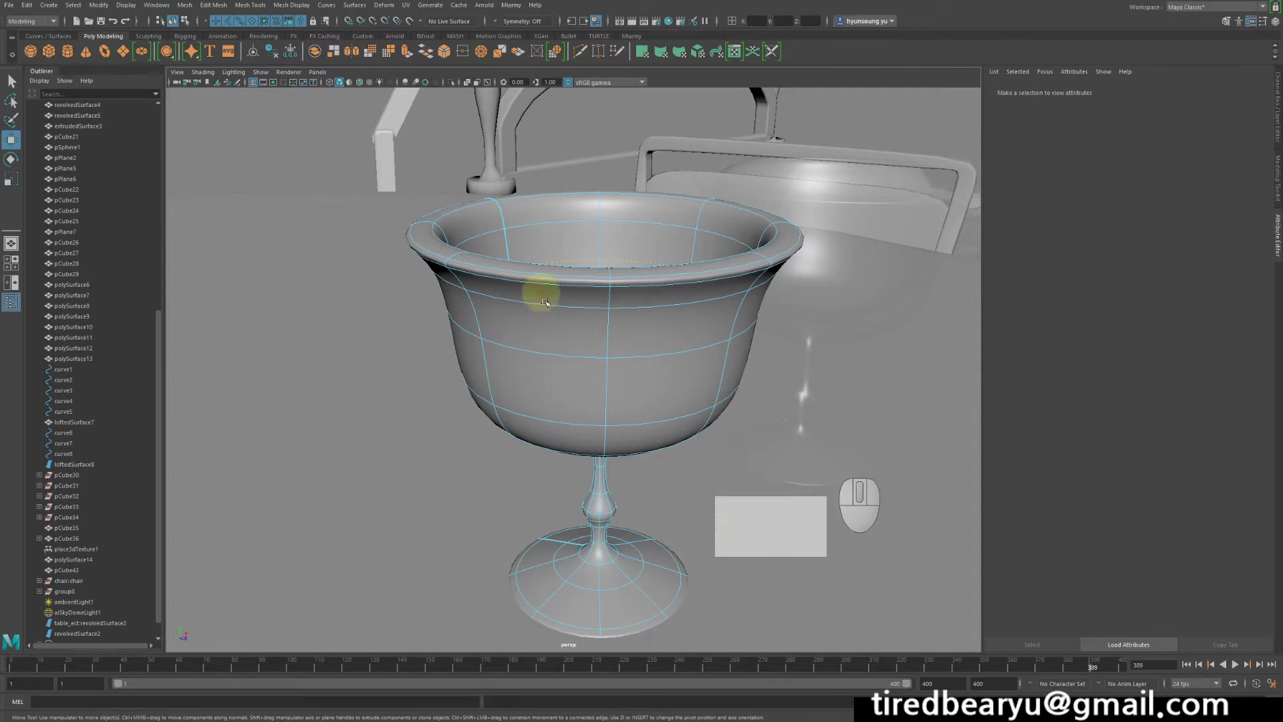
pyautogui.click(354, 5)
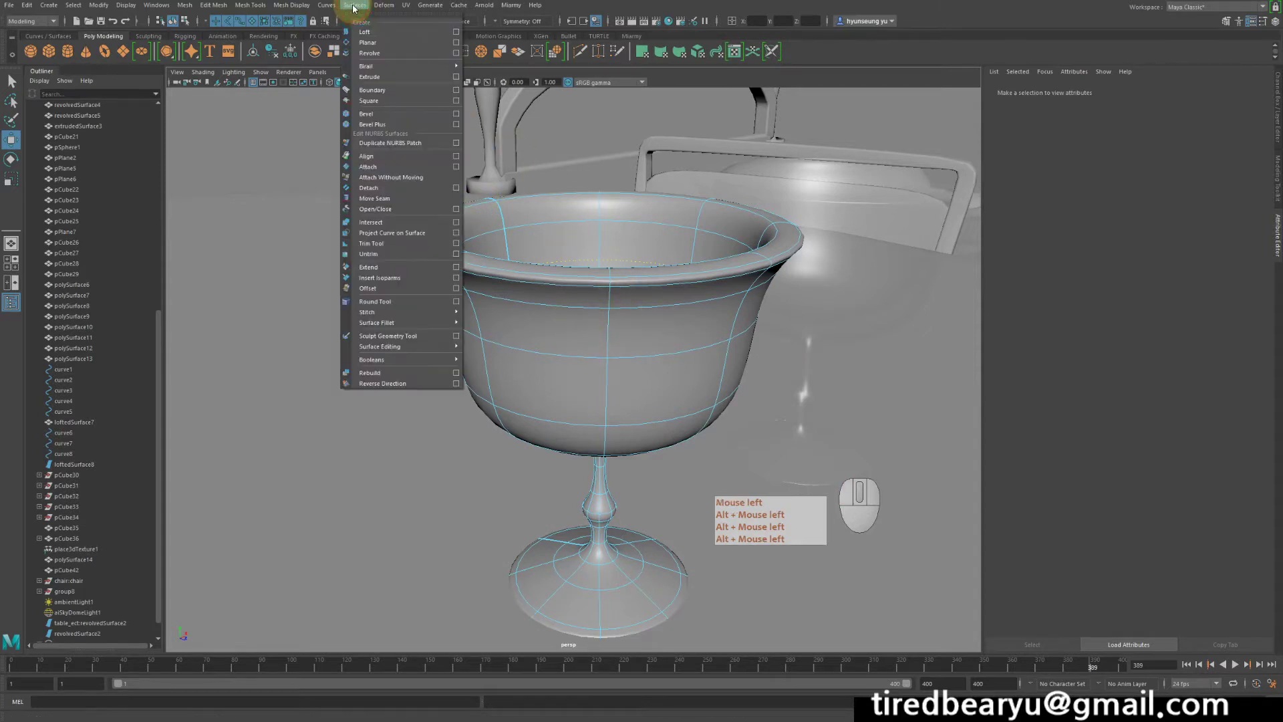
pyautogui.click(402, 198)
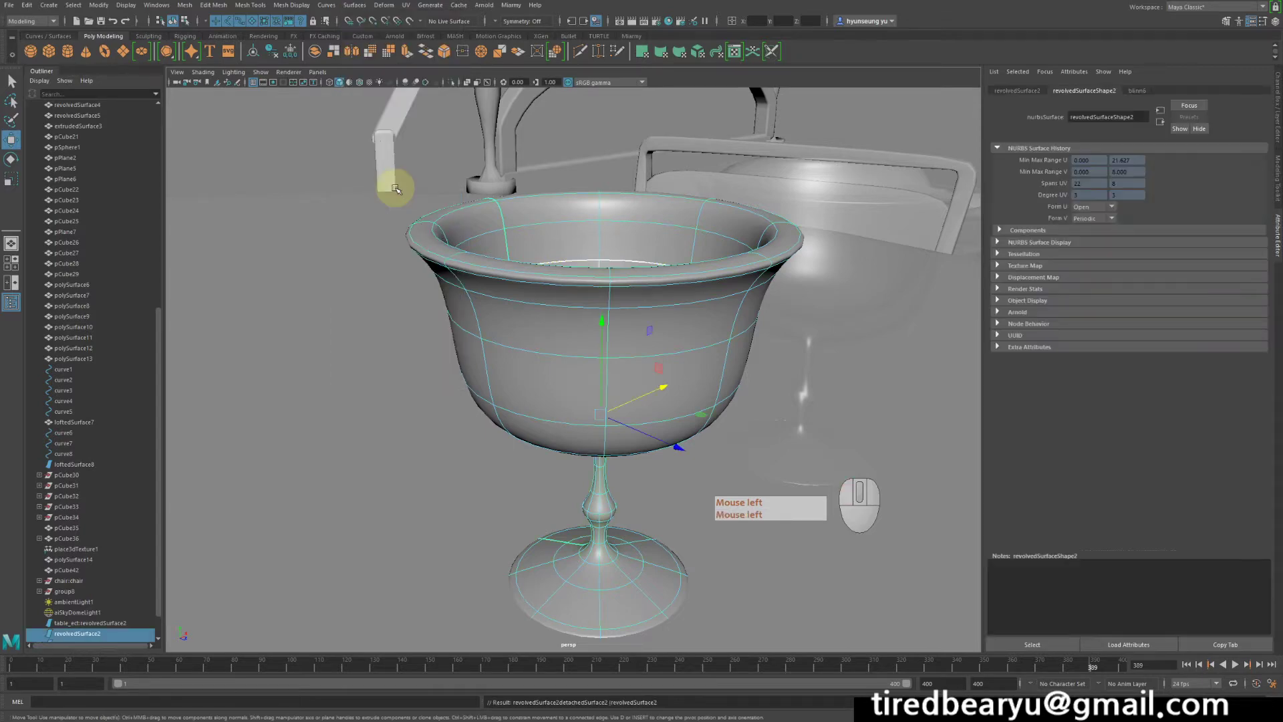
# - Try moving the outer glass away from the detached inner bowl and undo the move
pyautogui.keyDown('alt'); pyautogui.moveTo(687, 292); pyautogui.dragTo(685, 251); pyautogui.keyUp('alt')
pyautogui.click(685, 251)
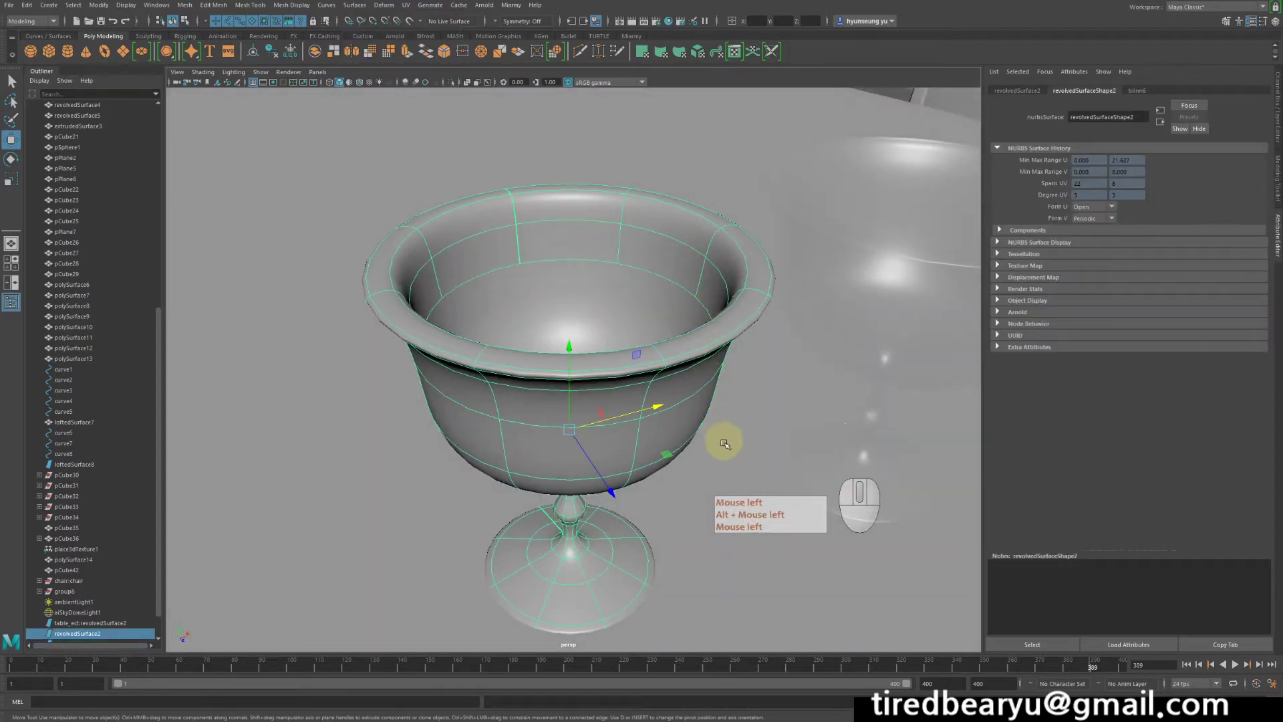
pyautogui.moveTo(730, 428); pyautogui.dragTo(487, 424, button='middle')
pyautogui.click(487, 423)
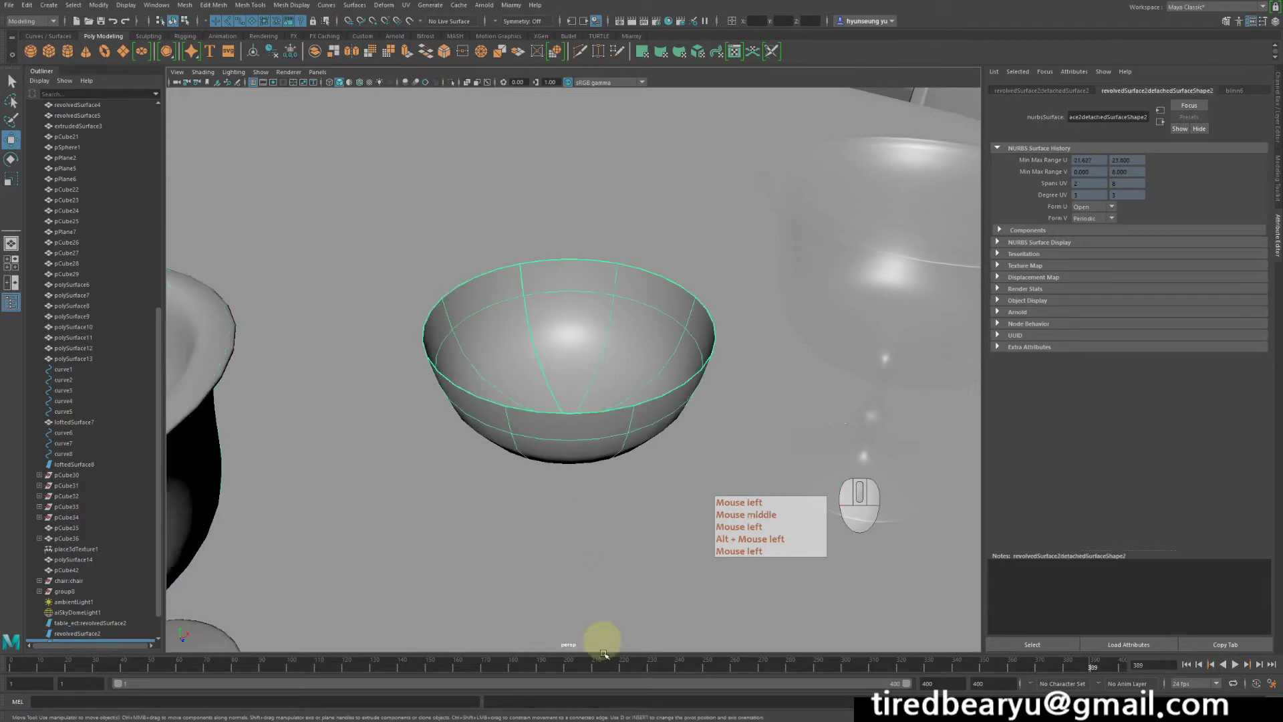
pyautogui.press('z')
pyautogui.press('z')
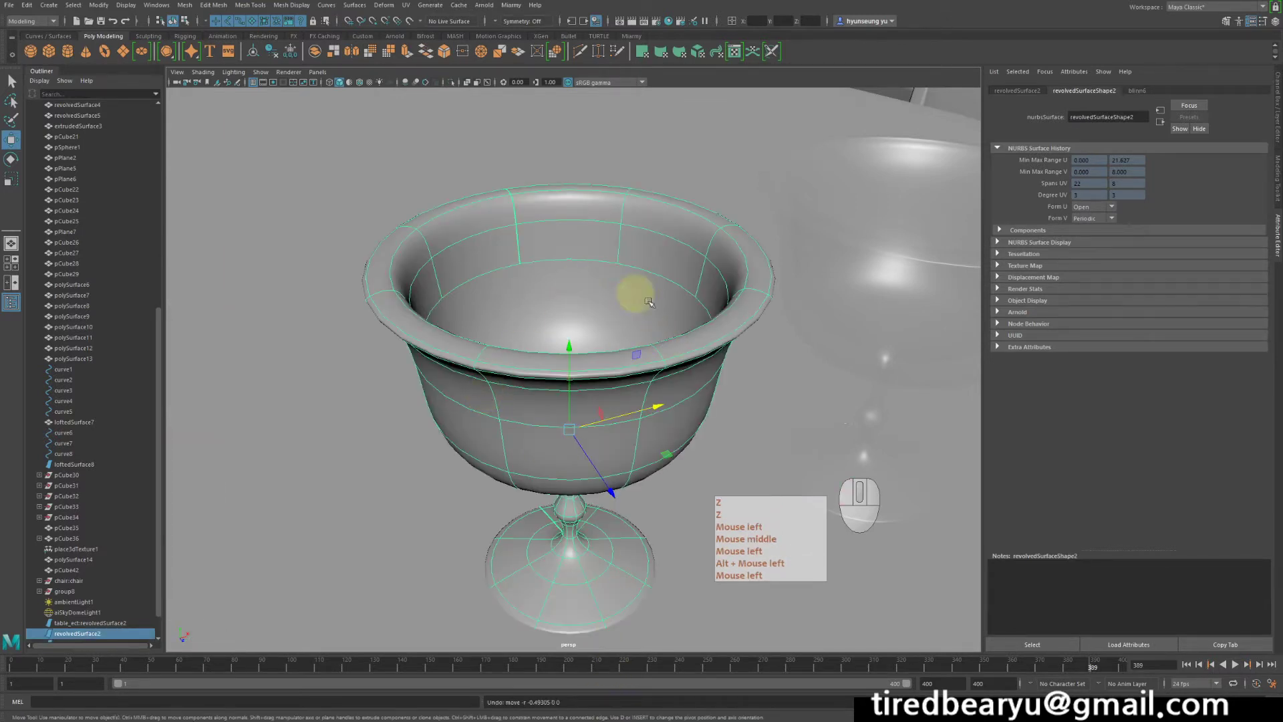
# - Delete the copy's outer glass surface, keeping only the detached inner bowl, and select that bowl
pyautogui.click(610, 217)
pyautogui.press('Delete')
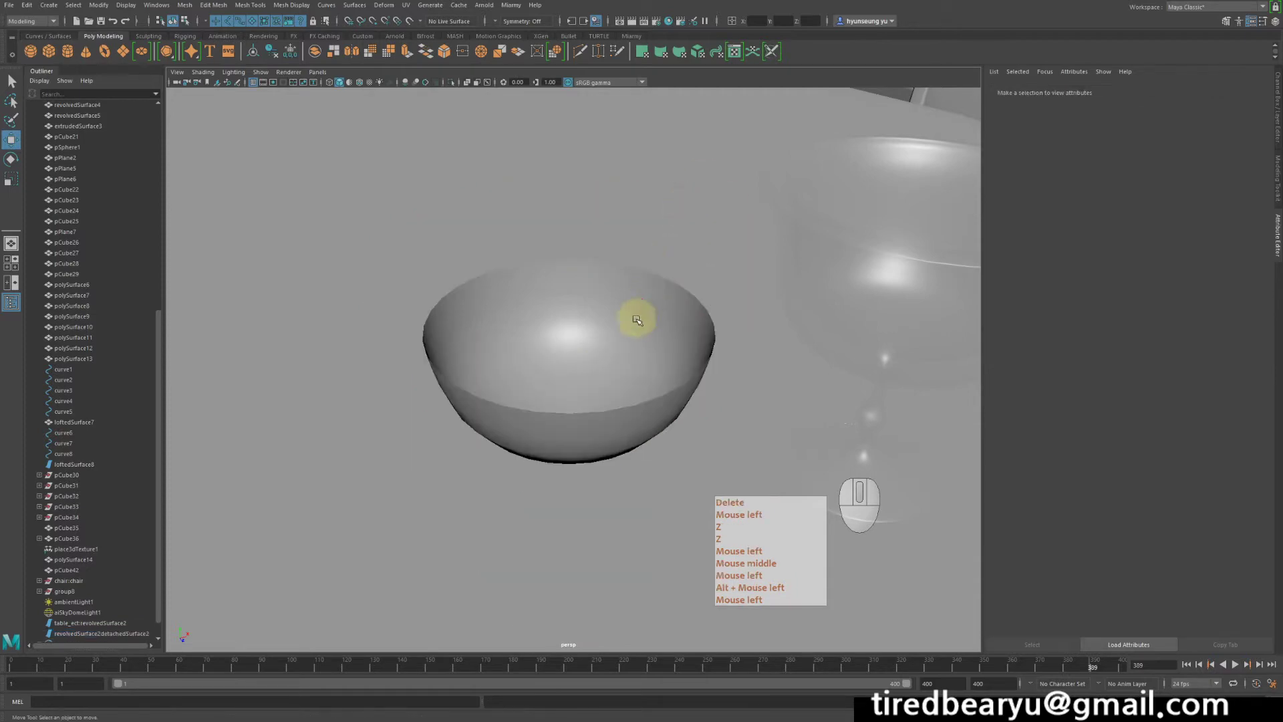
pyautogui.click(636, 320)
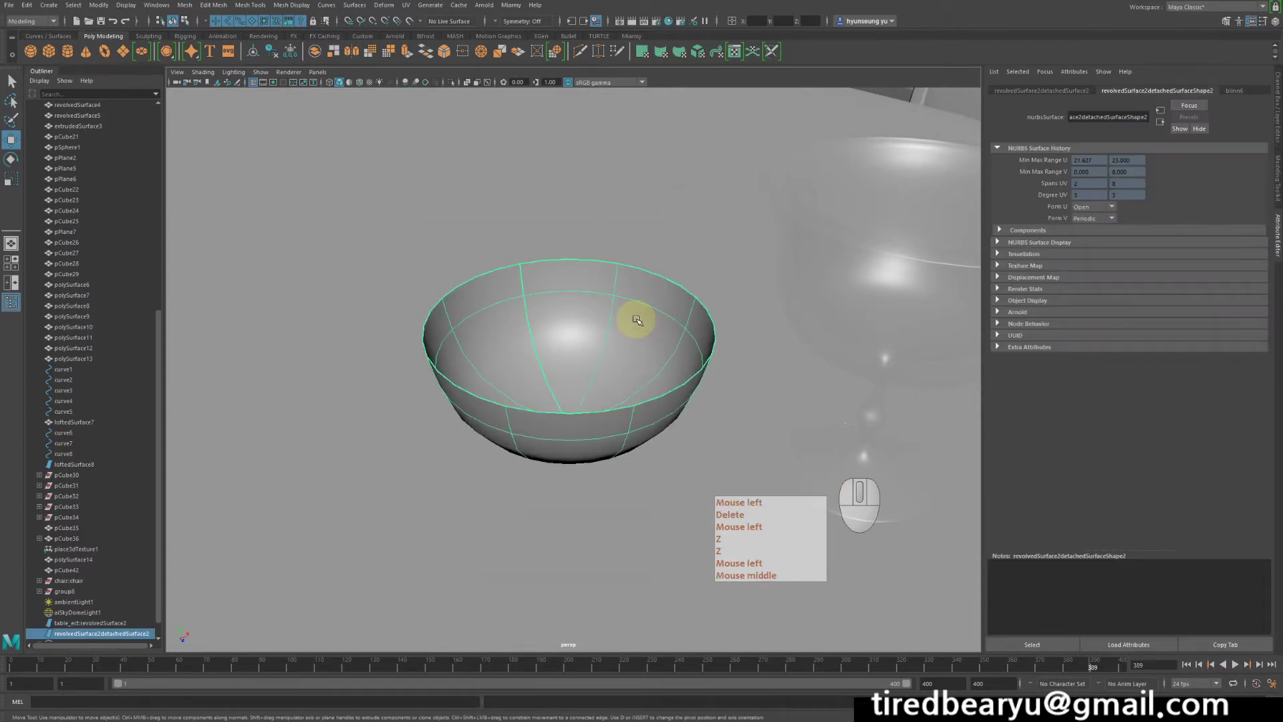
# - Try capping the bowl's opening with a Planar surface from its top edge isoparm and undo the cap
pyautogui.keyDown('alt'); pyautogui.moveTo(584, 367); pyautogui.dragTo(878, 212); pyautogui.keyUp('alt')
pyautogui.keyDown('alt'); pyautogui.moveTo(773, 295); pyautogui.dragTo(539, 310, button='middle'); pyautogui.keyUp('alt')
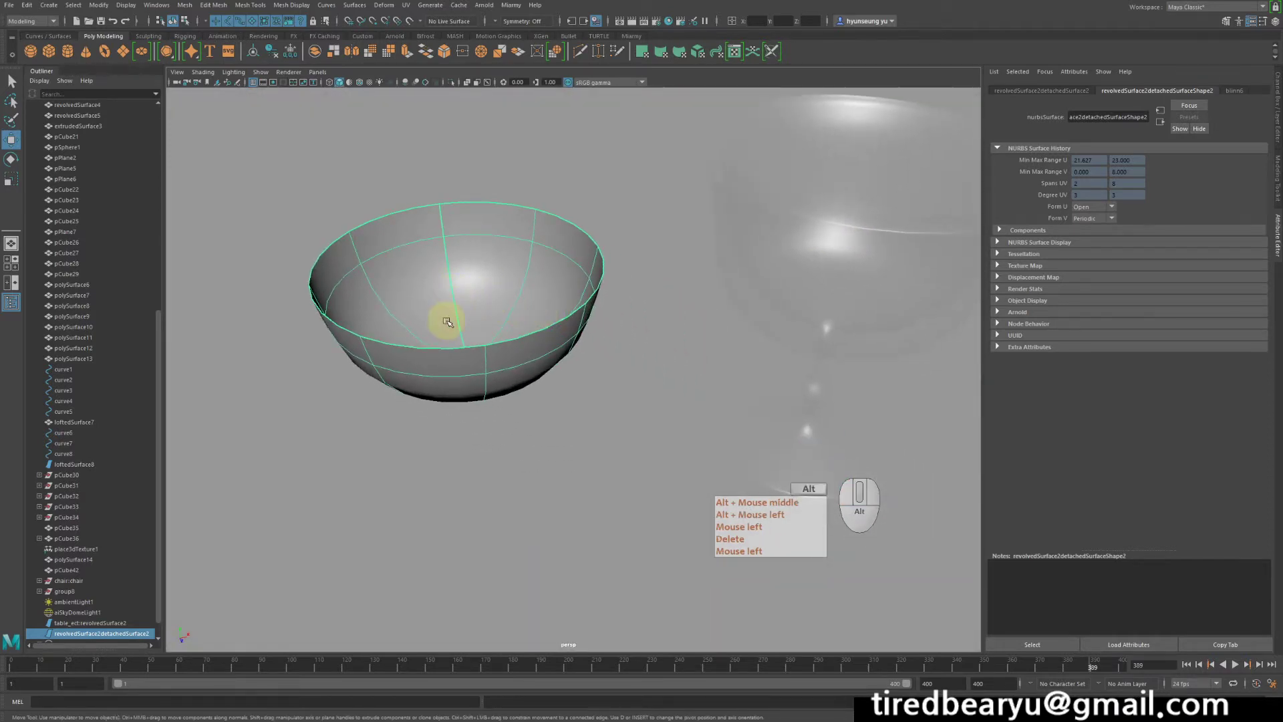
pyautogui.keyDown('alt'); pyautogui.moveTo(447, 323); pyautogui.dragTo(539, 284, button='middle'); pyautogui.keyUp('alt')
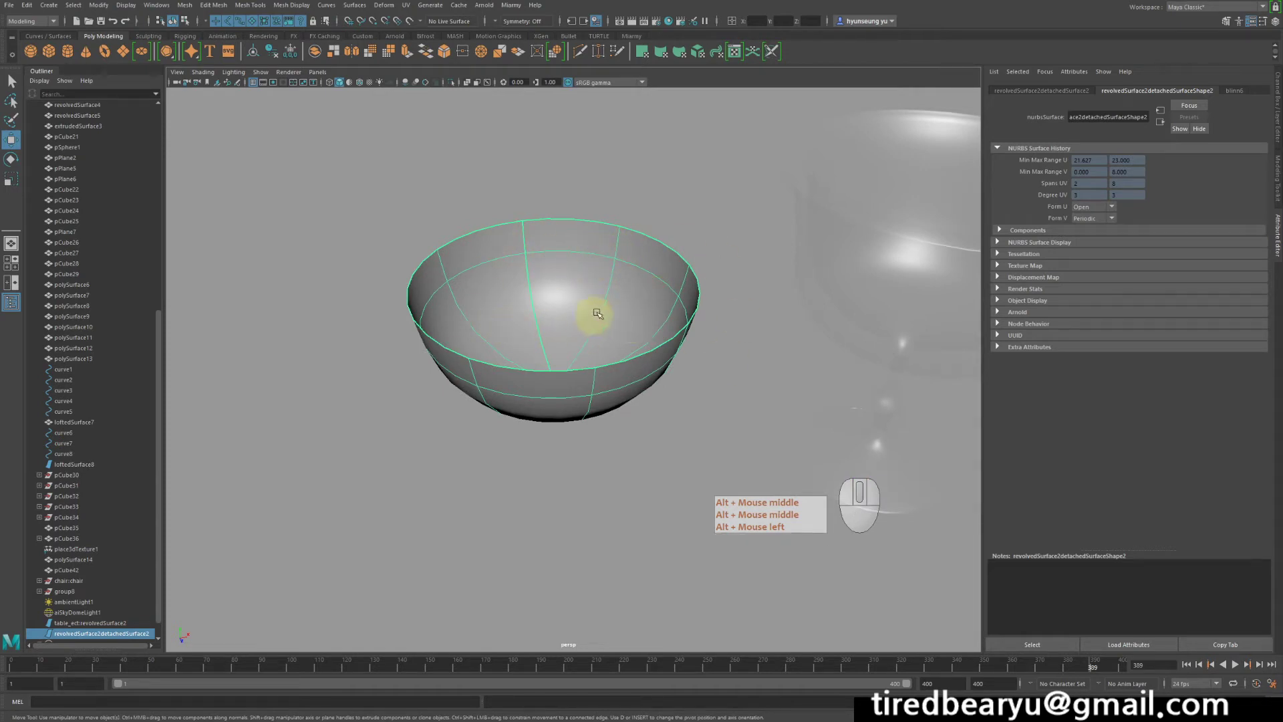
pyautogui.moveTo(584, 243); pyautogui.dragTo(585, 219, button='right')
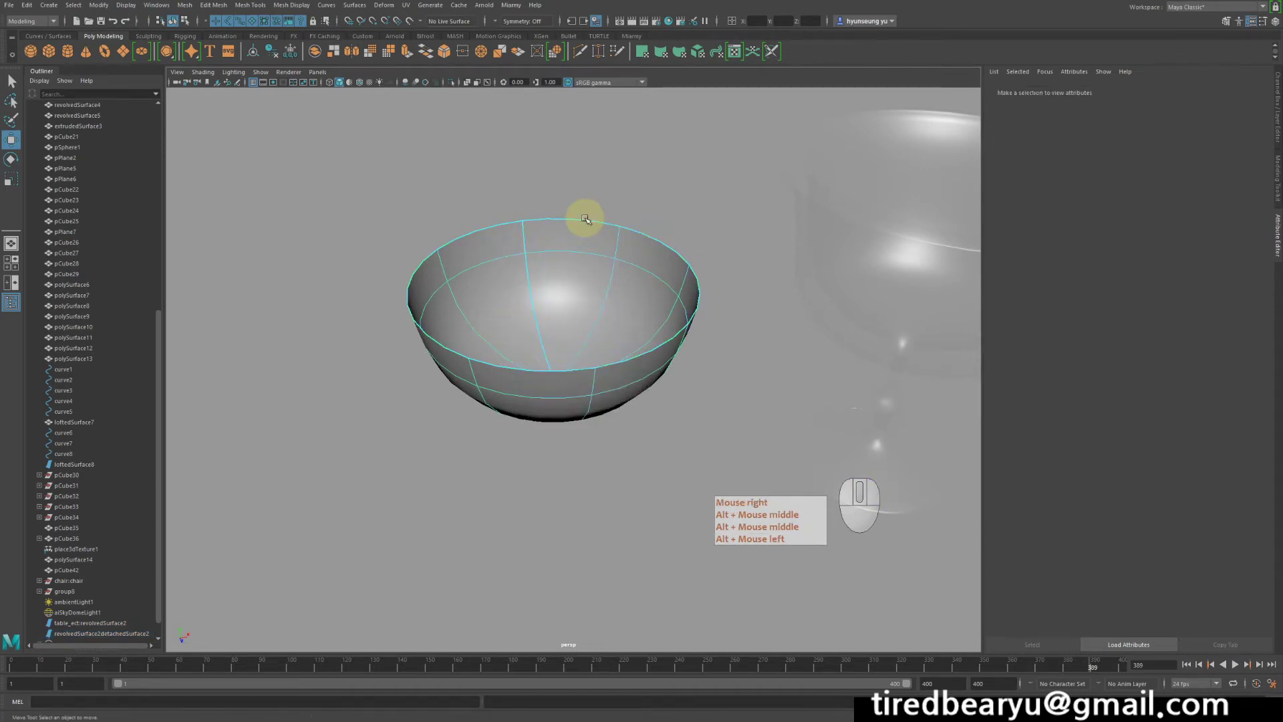
pyautogui.click(584, 221)
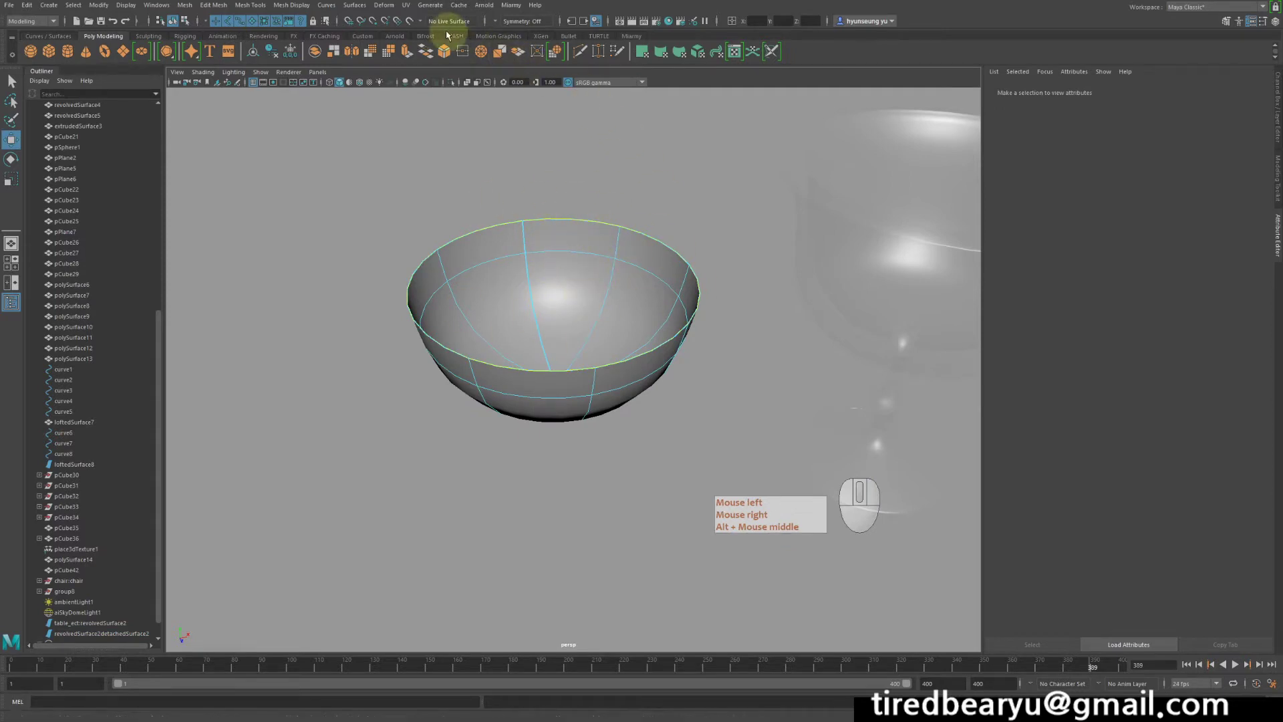
pyautogui.click(356, 6)
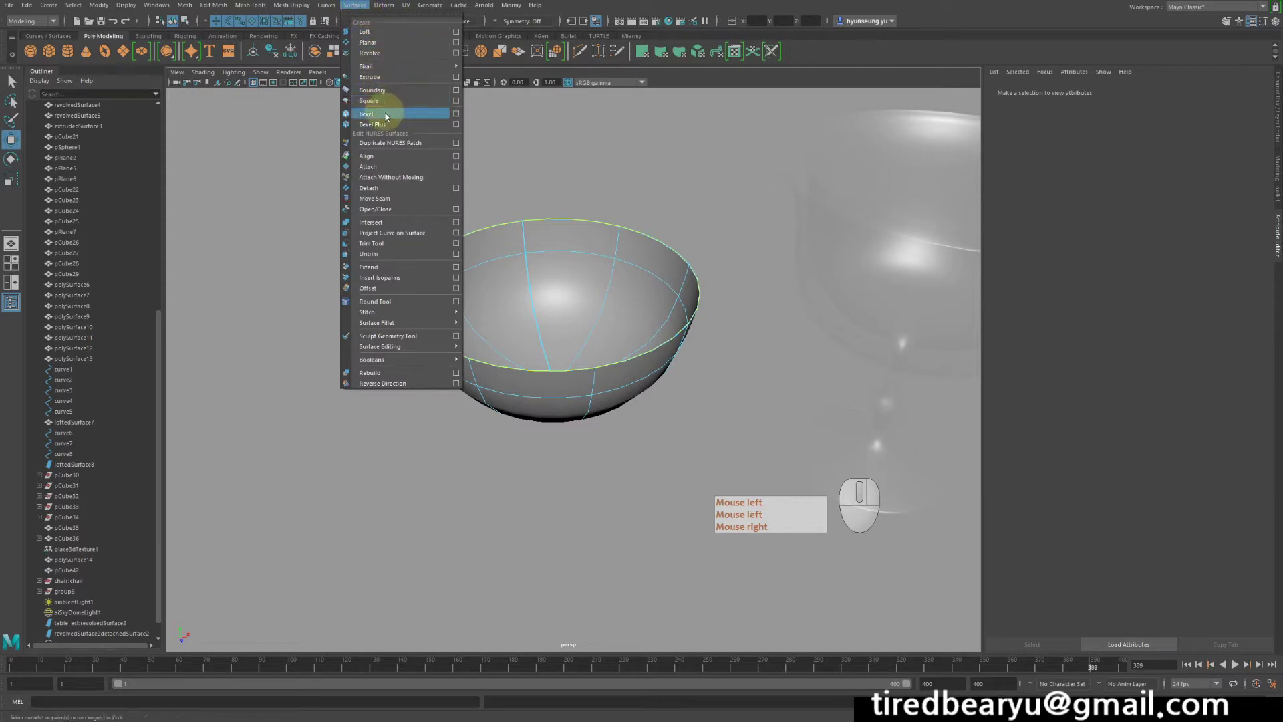
pyautogui.click(378, 48)
pyautogui.keyDown('alt'); pyautogui.moveTo(721, 290); pyautogui.dragTo(681, 271); pyautogui.keyUp('alt')
pyautogui.click(597, 255)
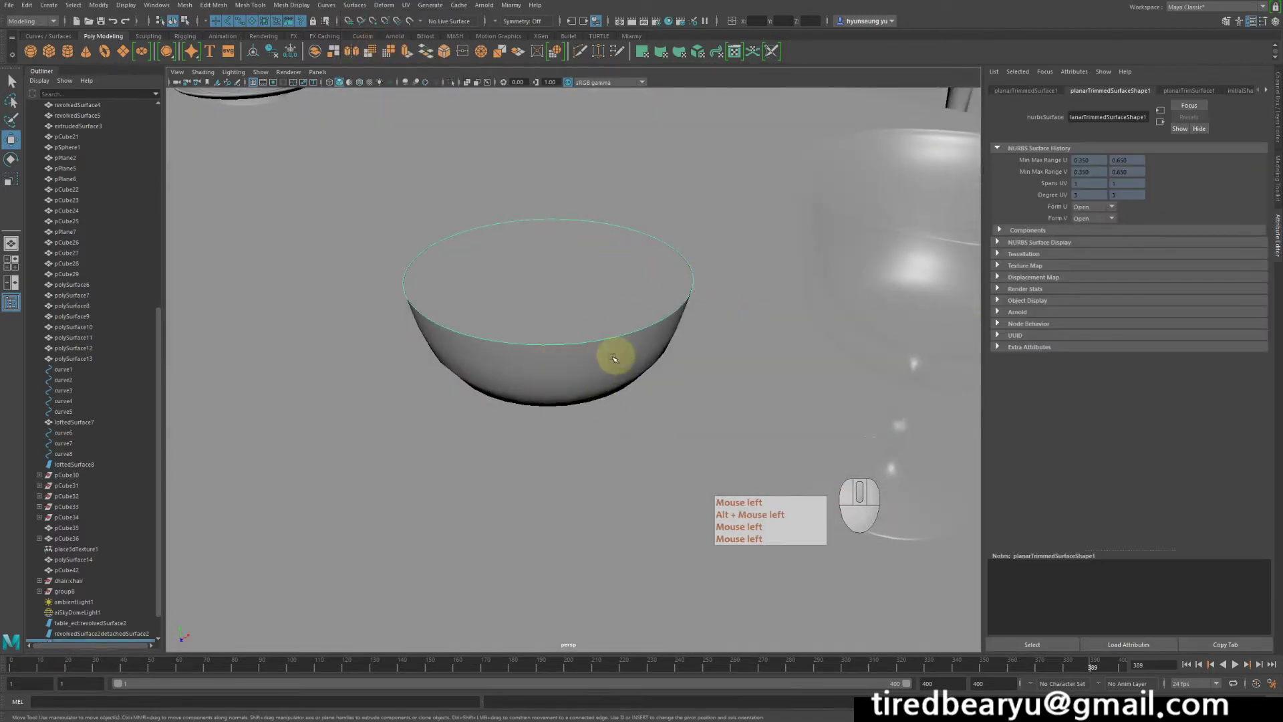
pyautogui.press('z')
pyautogui.press('z')
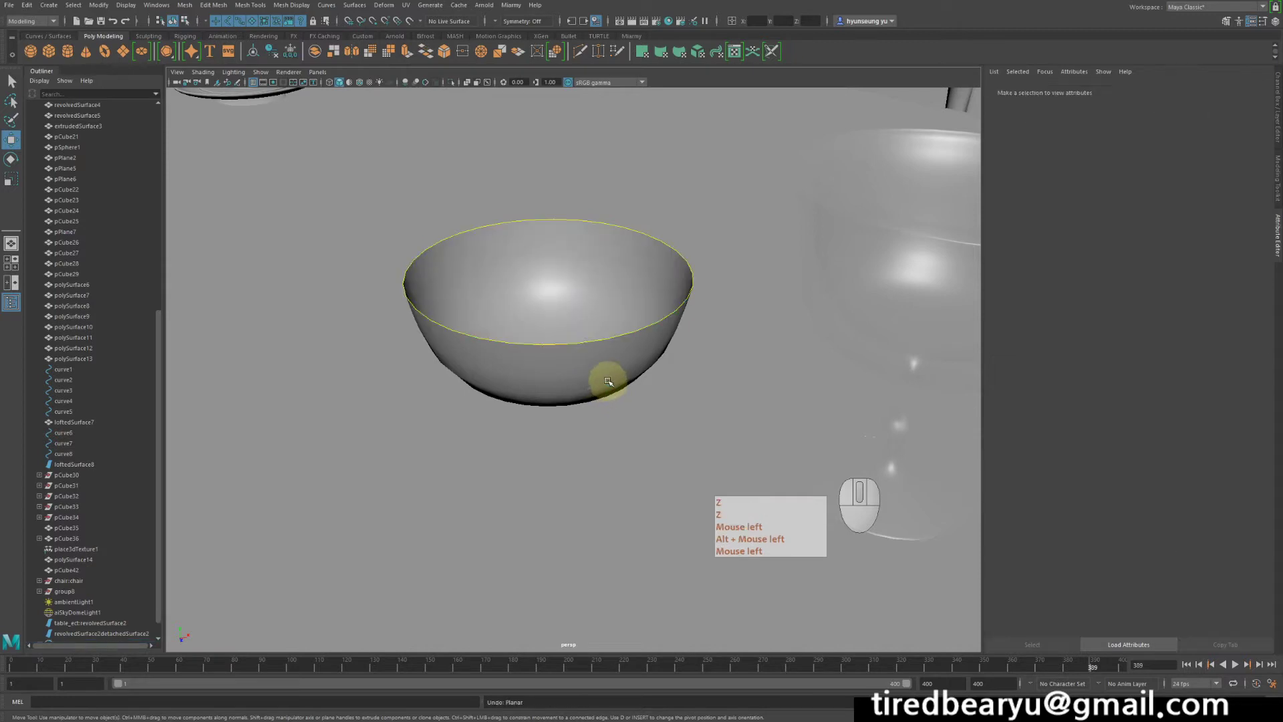
# - Insert an isoparm around the bowl's wall just below its top edge
pyautogui.click(592, 359)
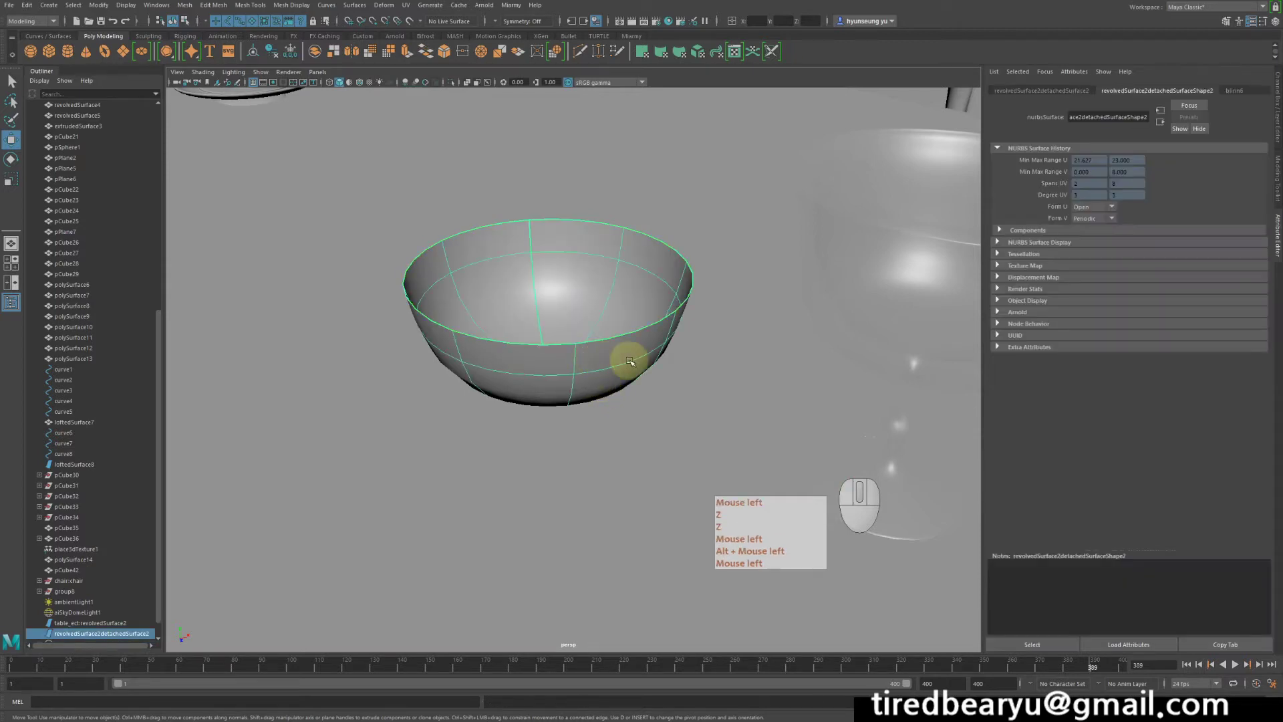
pyautogui.rightClick(628, 358)
pyautogui.moveTo(625, 330); pyautogui.dragTo(626, 331, button='right')
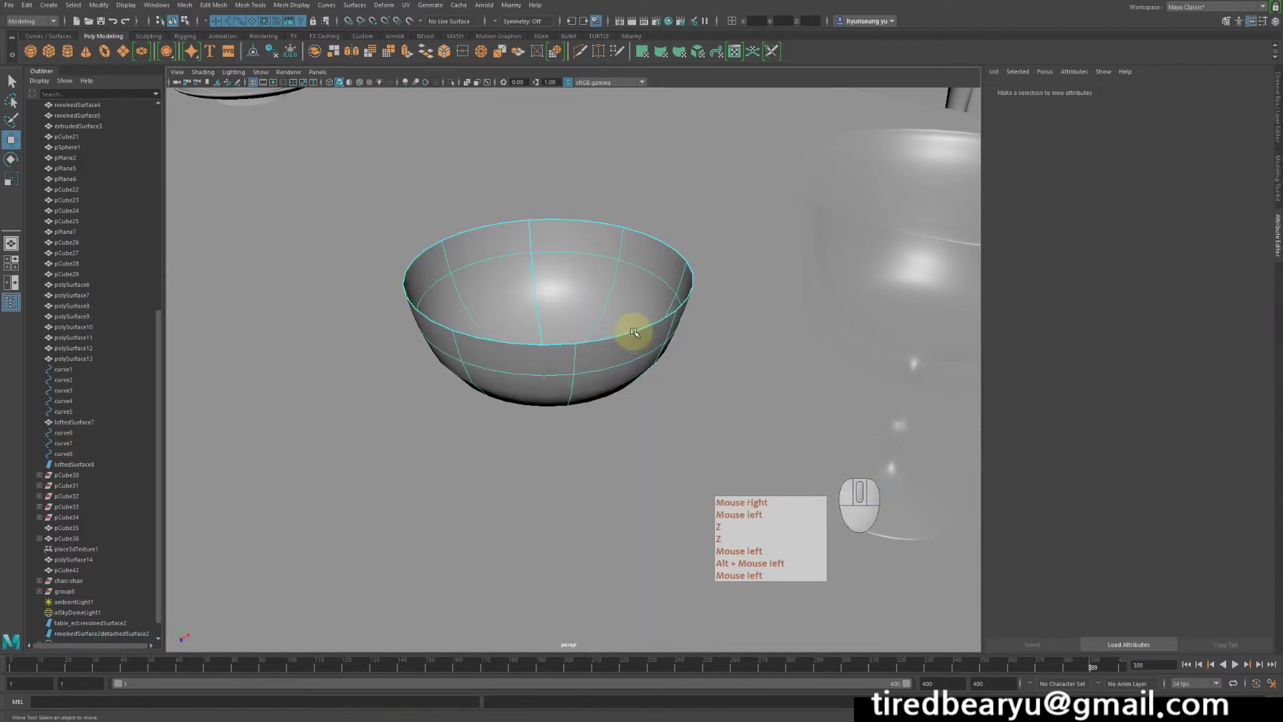
pyautogui.moveTo(634, 332); pyautogui.dragTo(582, 355)
pyautogui.scroll(8, 593, 358)
pyautogui.keyDown('alt'); pyautogui.moveTo(593, 358); pyautogui.dragTo(635, 383, button='middle'); pyautogui.keyUp('alt')
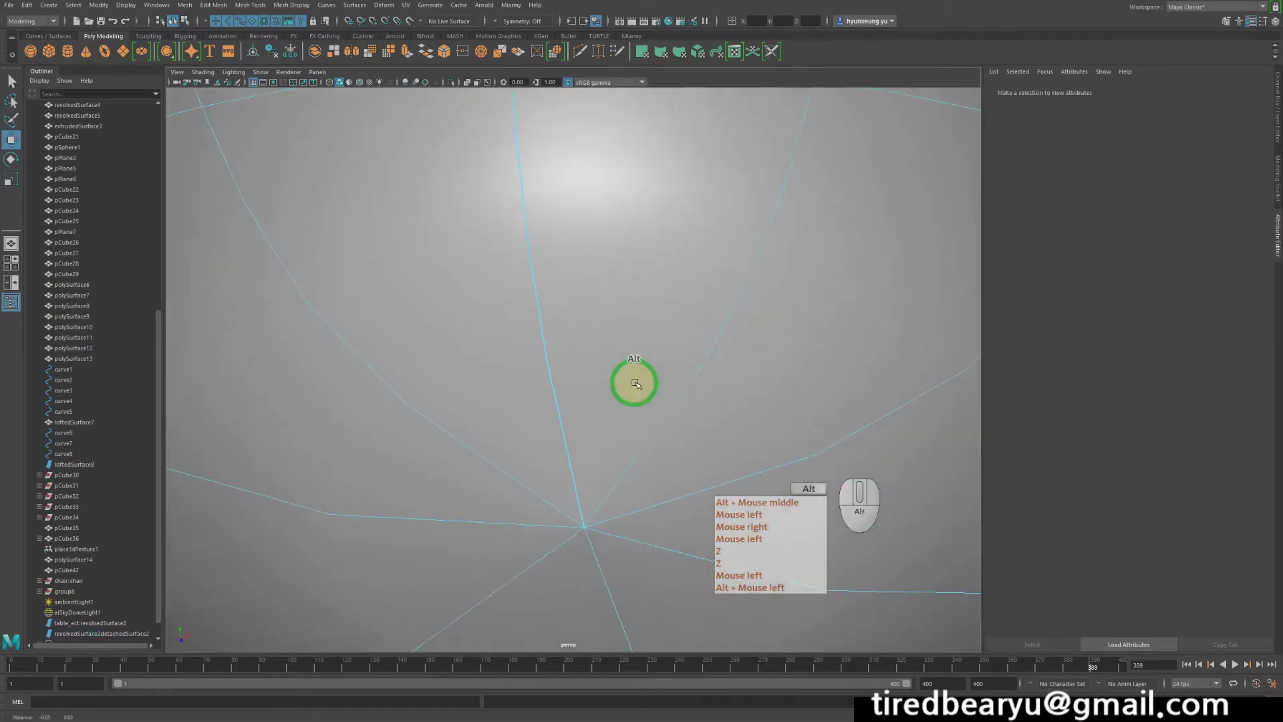
pyautogui.keyDown('alt'); pyautogui.moveTo(635, 383); pyautogui.dragTo(544, 361, button='right'); pyautogui.keyUp('alt')
pyautogui.keyDown('alt'); pyautogui.moveTo(544, 361); pyautogui.dragTo(553, 321); pyautogui.keyUp('alt')
pyautogui.keyDown('alt'); pyautogui.moveTo(553, 321); pyautogui.dragTo(610, 309, button='right'); pyautogui.keyUp('alt')
pyautogui.keyDown('alt'); pyautogui.moveTo(610, 309); pyautogui.dragTo(602, 314, button='middle'); pyautogui.keyUp('alt')
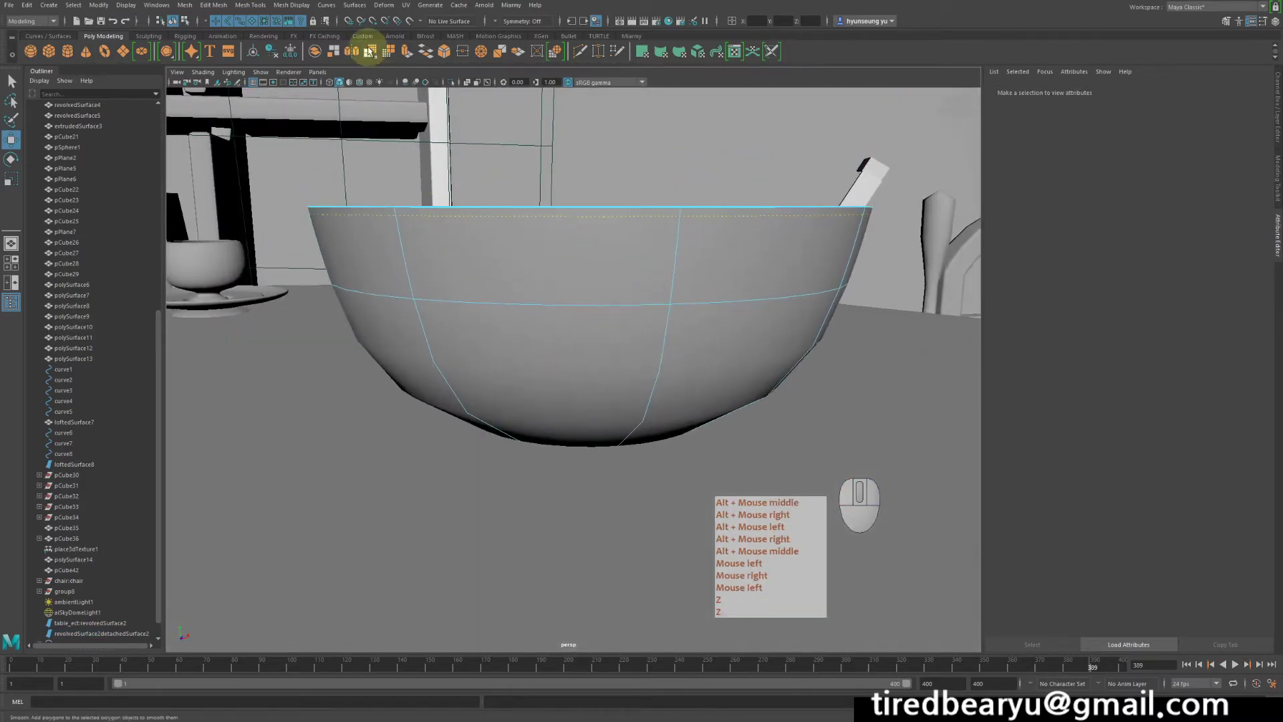
pyautogui.click(355, 6)
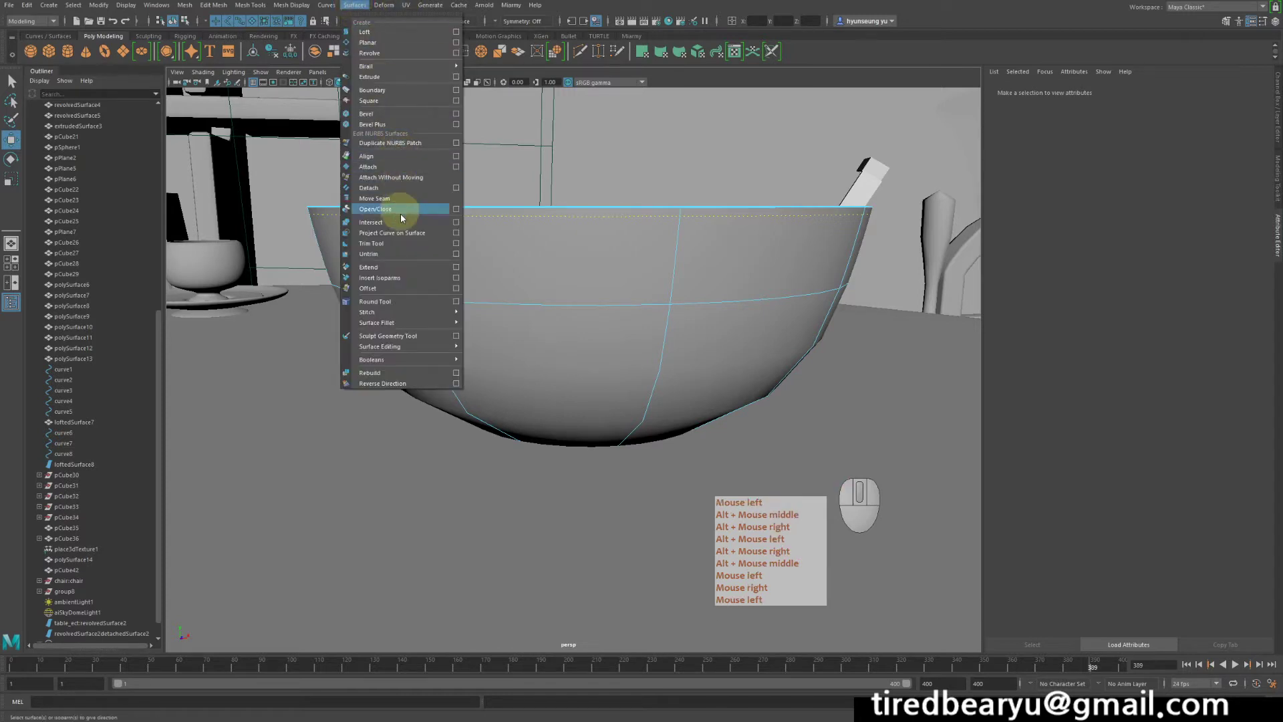
pyautogui.click(410, 278)
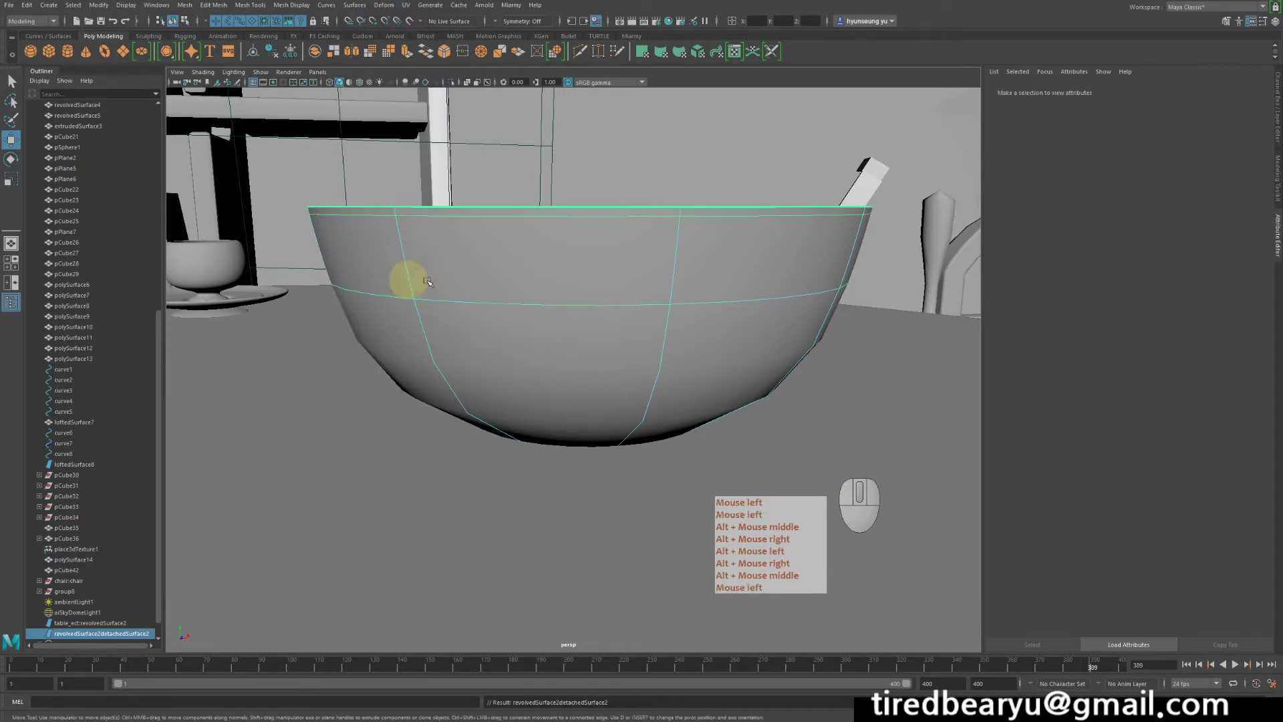
pyautogui.keyDown('alt'); pyautogui.moveTo(687, 243); pyautogui.dragTo(693, 270); pyautogui.keyUp('alt')
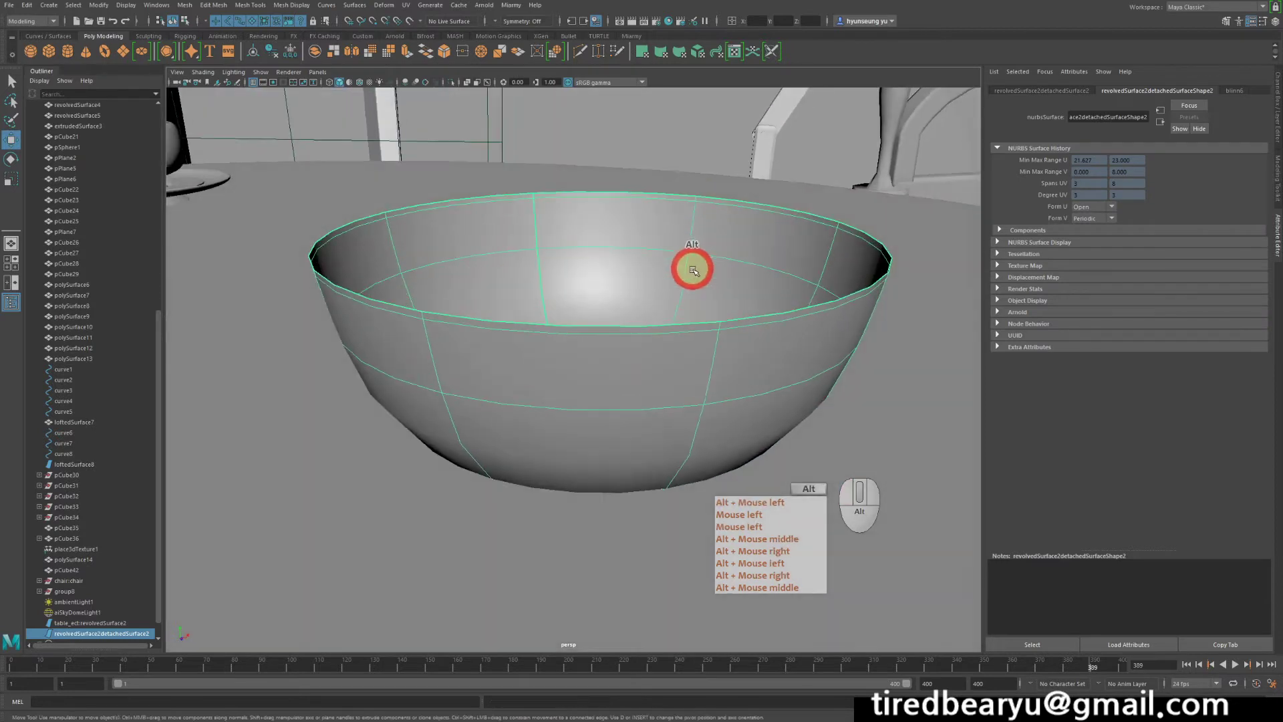
# - Switch the bowl to hull editing and select the topmost hull ring around its rim
pyautogui.moveTo(690, 291); pyautogui.dragTo(739, 291, button='right')
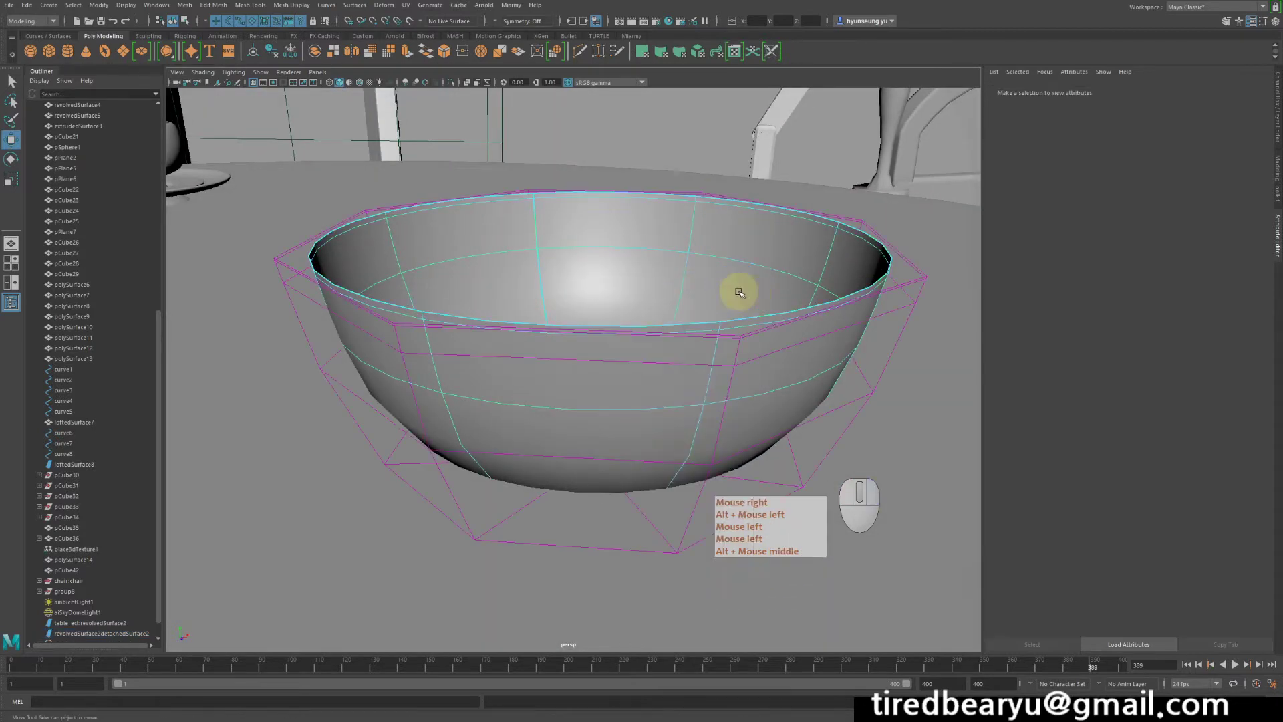
pyautogui.click(910, 284)
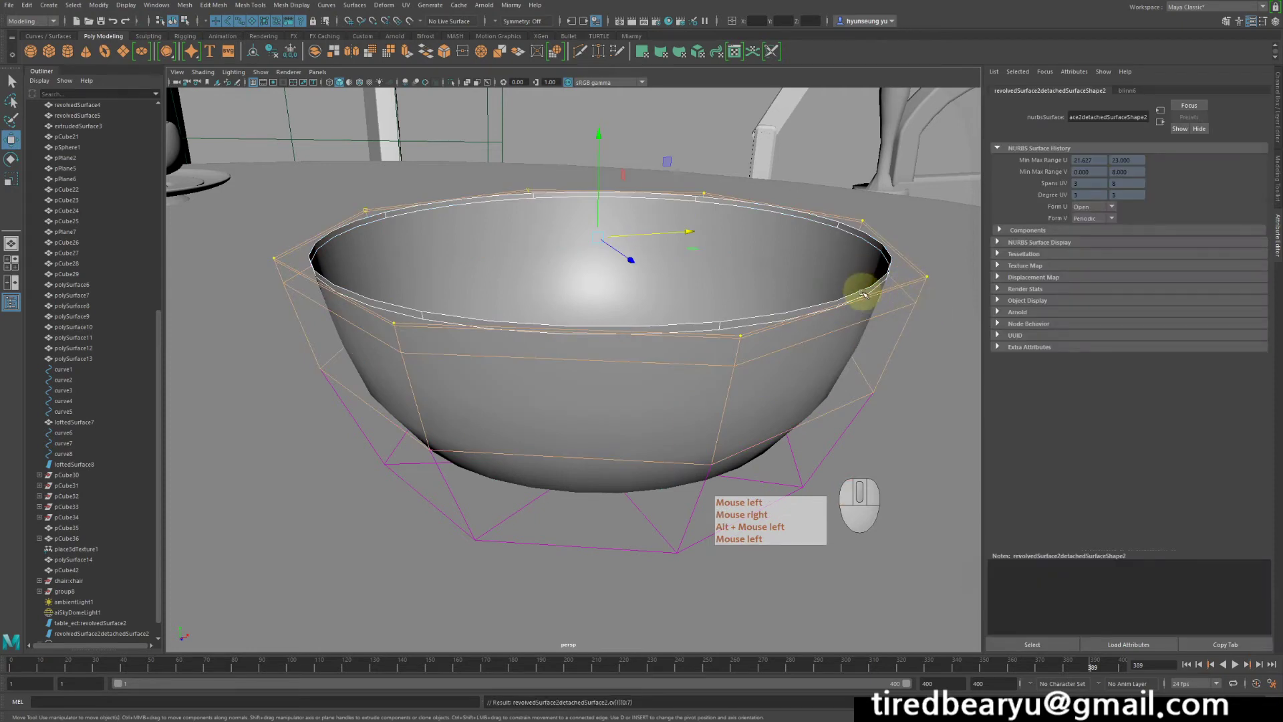
pyautogui.press('Right')
pyautogui.press('Right')
pyautogui.press('Left')
pyautogui.press('Left')
pyautogui.press('Left')
pyautogui.press('Right')
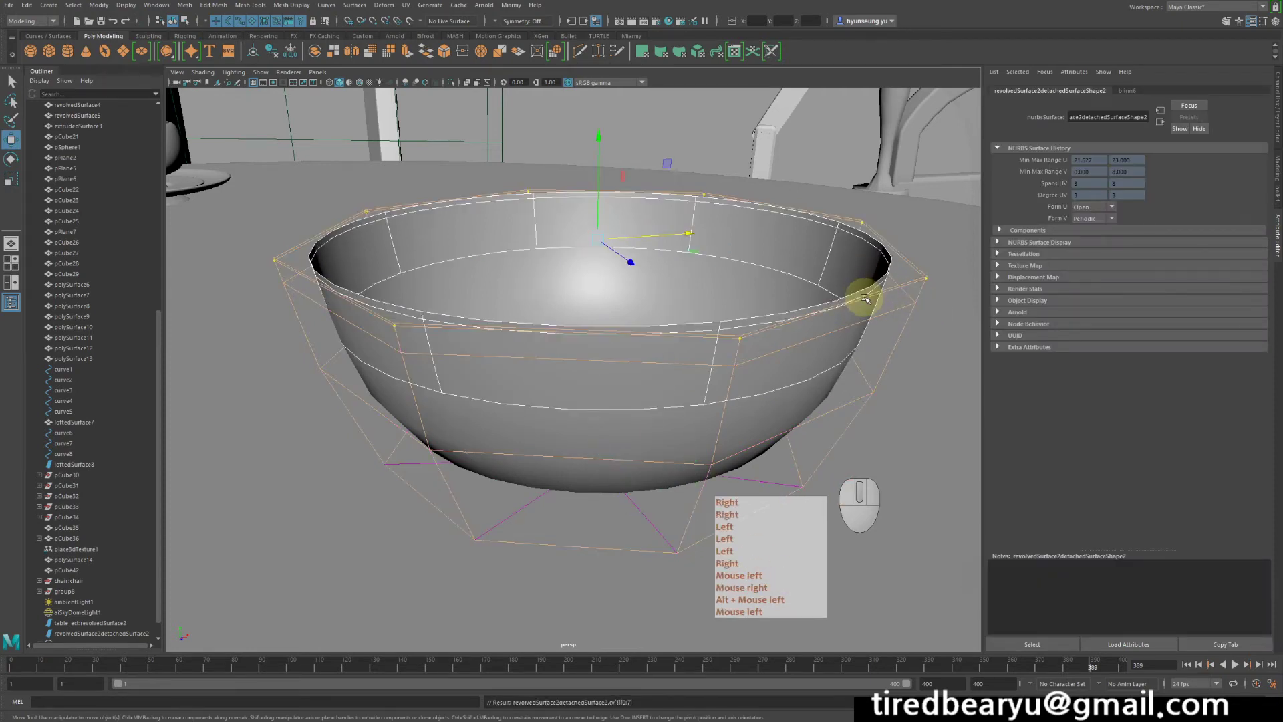
pyautogui.press('Right')
pyautogui.press('Left')
pyautogui.press('Left')
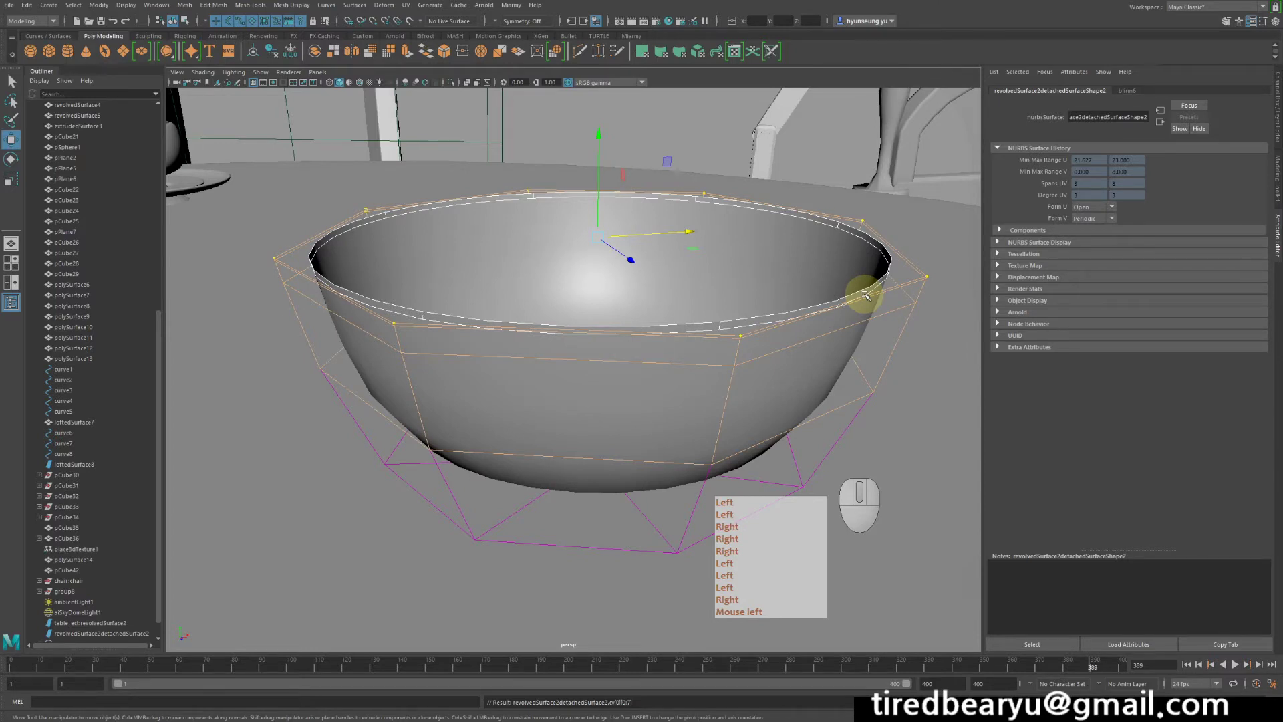
# - Scale the topmost hull ring inward to its centre to close the bowl's opening, and reselect the bowl as an object
pyautogui.press('r')
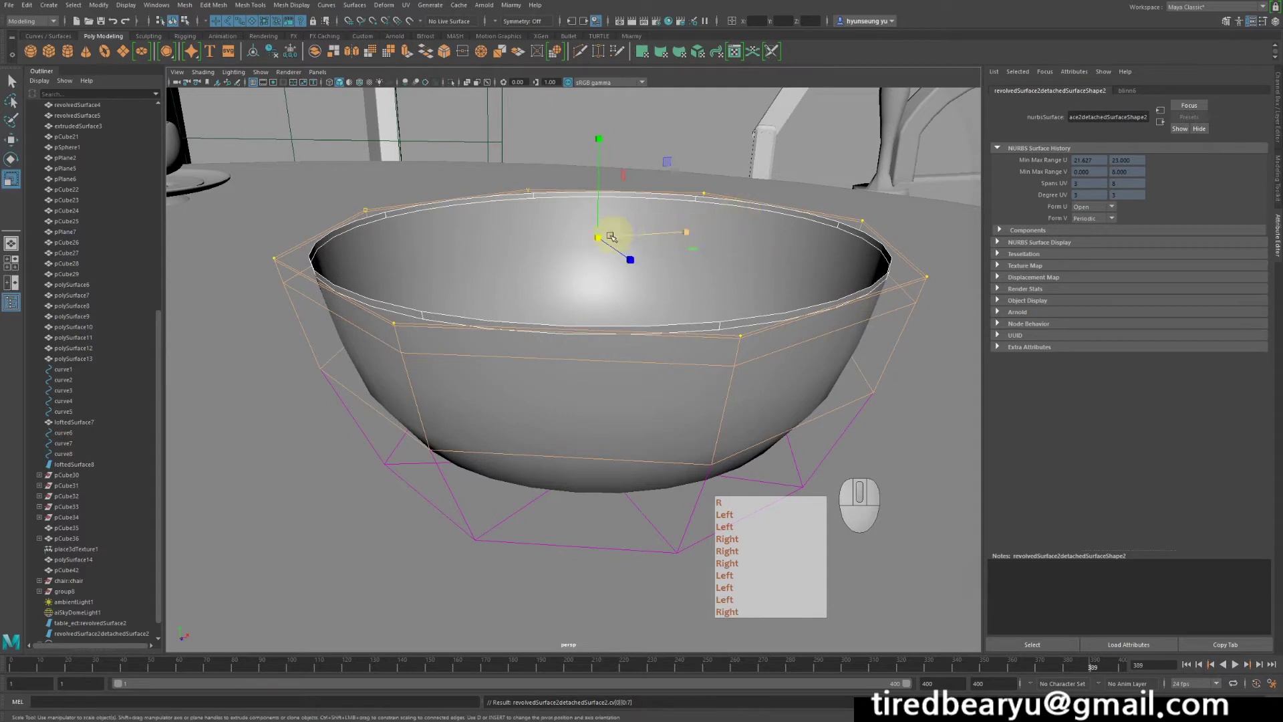
pyautogui.moveTo(602, 236); pyautogui.dragTo(579, 240)
pyautogui.moveTo(735, 199); pyautogui.dragTo(524, 164, button='middle')
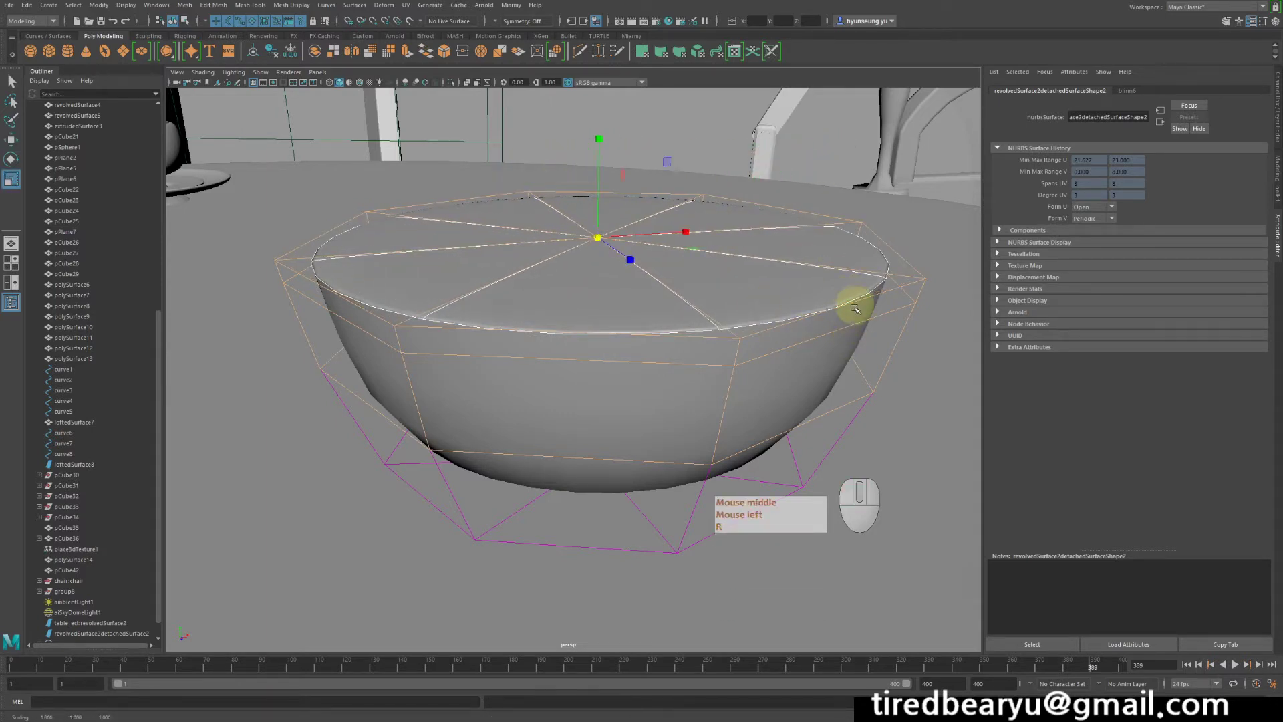
pyautogui.moveTo(858, 298); pyautogui.dragTo(880, 212, button='middle')
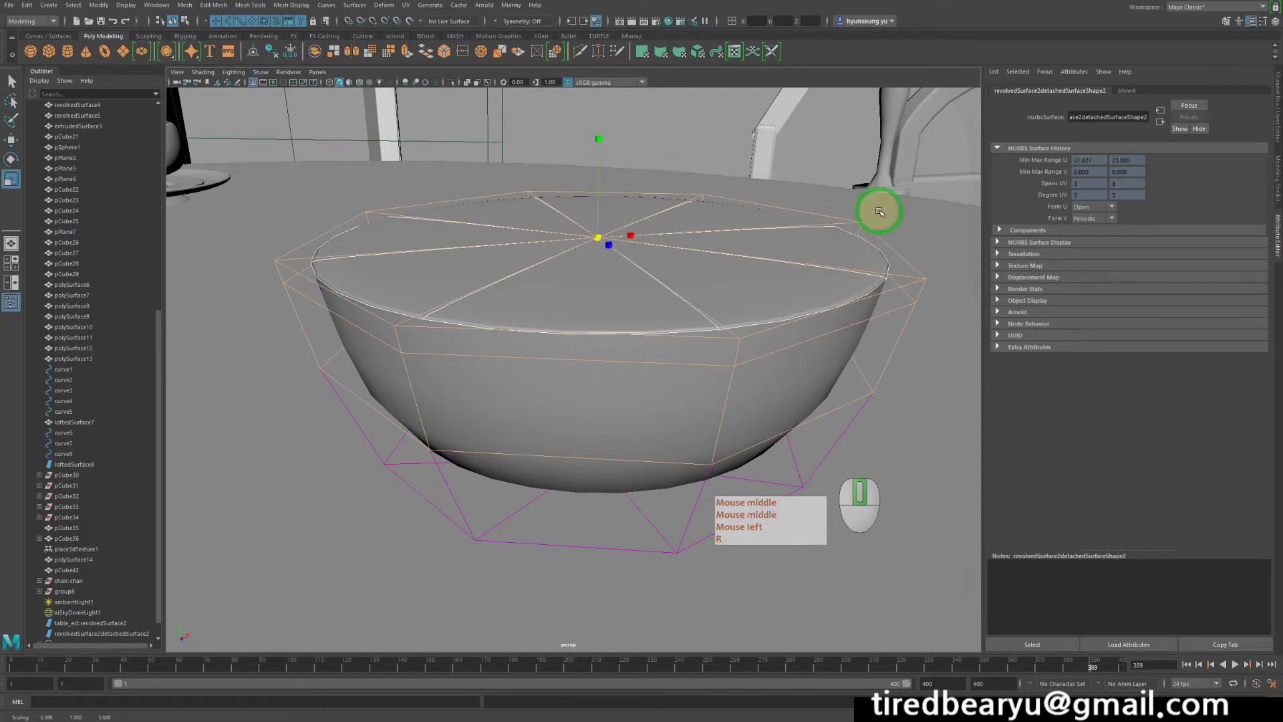
pyautogui.rightClick(767, 263)
pyautogui.click(891, 215)
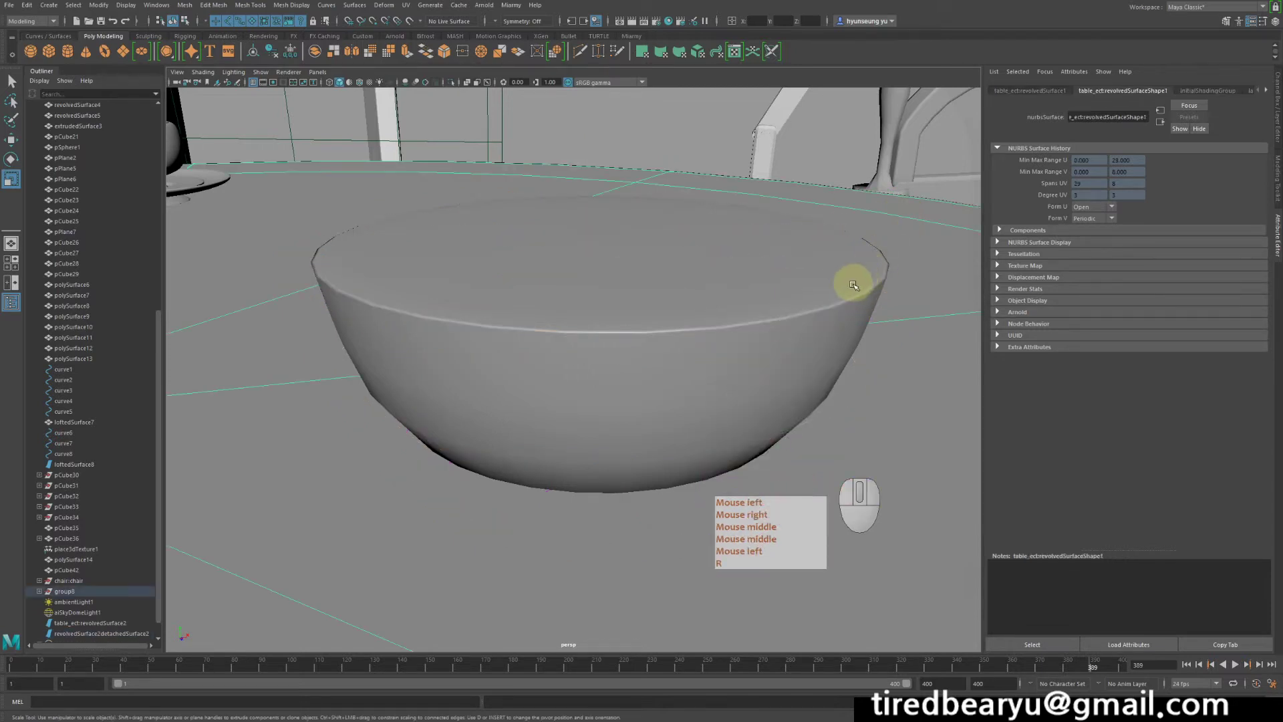
pyautogui.keyDown('alt'); pyautogui.moveTo(851, 281); pyautogui.dragTo(838, 299); pyautogui.keyUp('alt')
pyautogui.keyDown('alt'); pyautogui.moveTo(838, 299); pyautogui.dragTo(709, 300, button='right'); pyautogui.keyUp('alt')
pyautogui.click(573, 335)
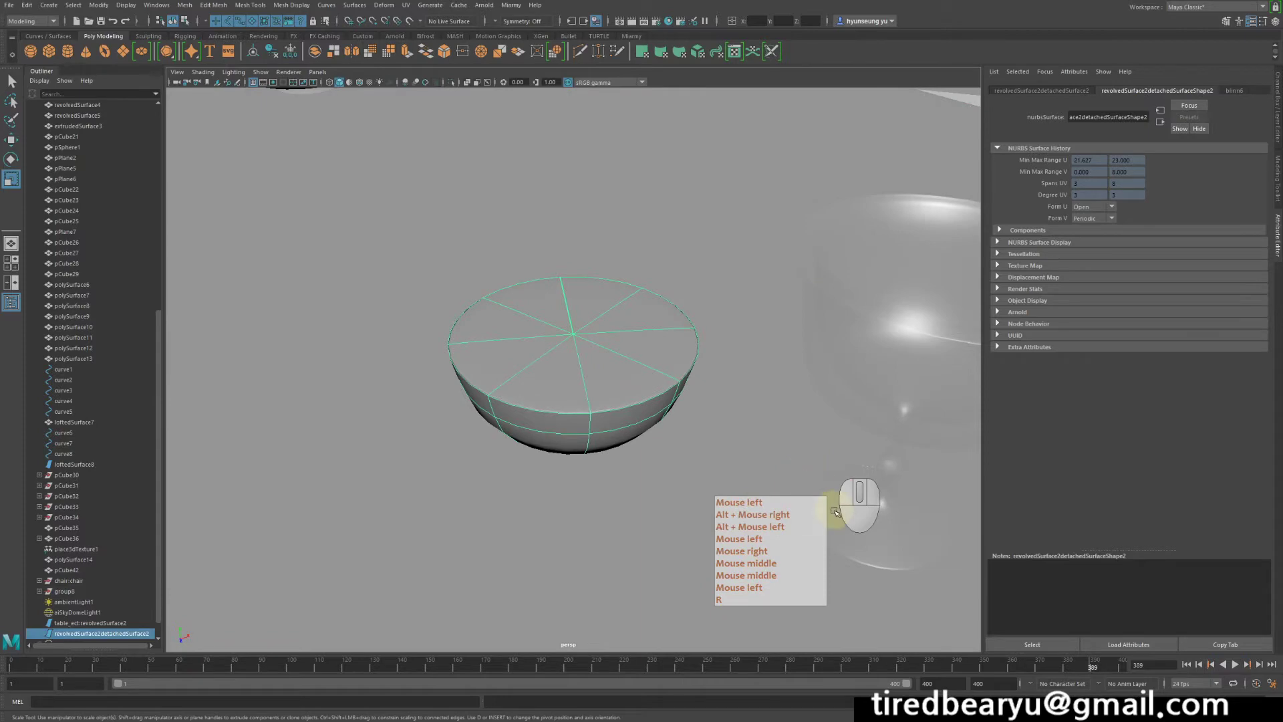
# - Compare the translate, rotate and scale values of the closed bowl and the original stemmed glass
pyautogui.keyDown('alt'); pyautogui.moveTo(673, 401); pyautogui.dragTo(610, 323, button='right'); pyautogui.keyUp('alt')
pyautogui.moveTo(610, 323)
pyautogui.keyDown('alt'); pyautogui.mouseDown()
pyautogui.moveTo(615, 263)
pyautogui.moveTo(604, 307)
pyautogui.mouseUp(); pyautogui.keyUp('alt')
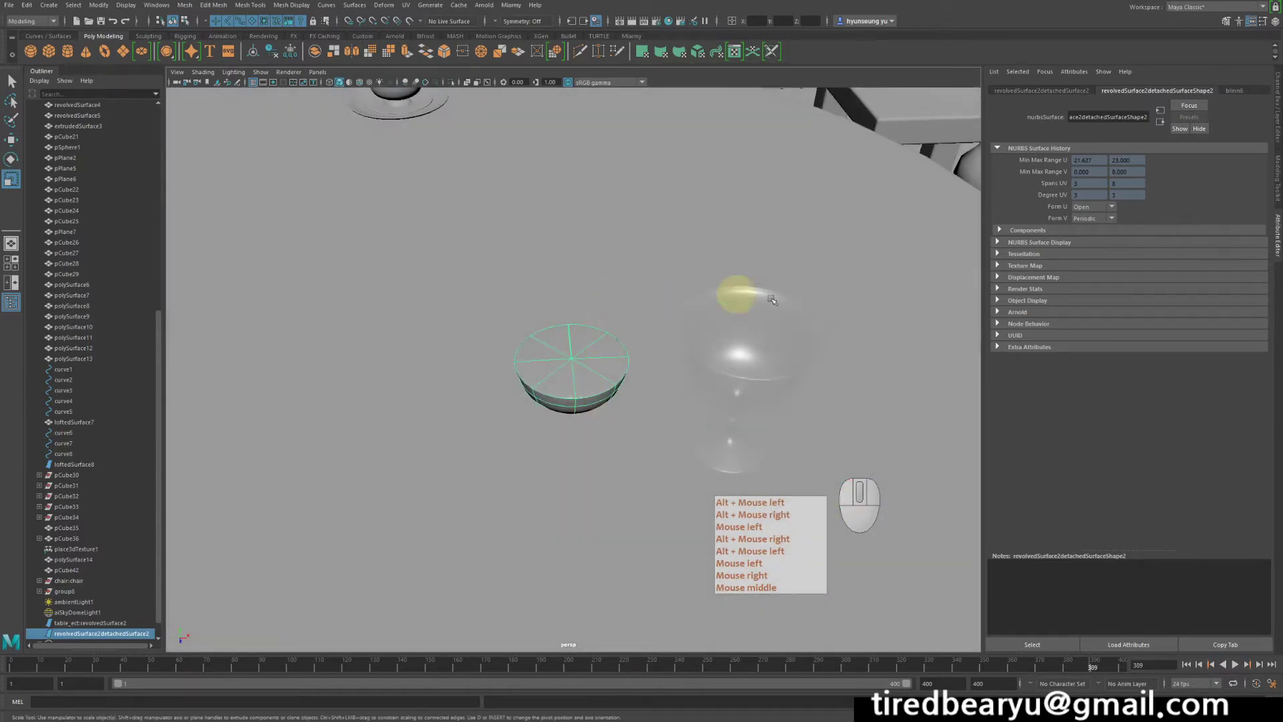
pyautogui.keyDown('shift'); pyautogui.click(780, 359); pyautogui.keyUp('shift')
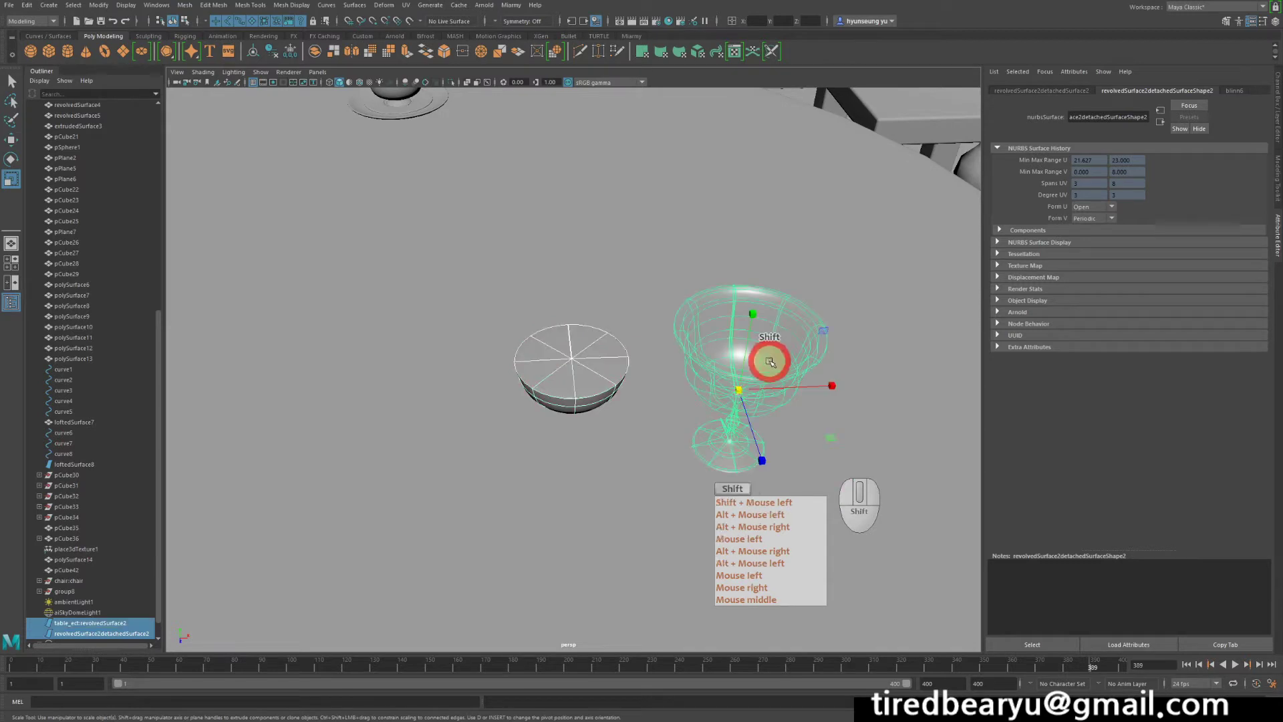
pyautogui.click(1276, 110)
pyautogui.click(581, 366)
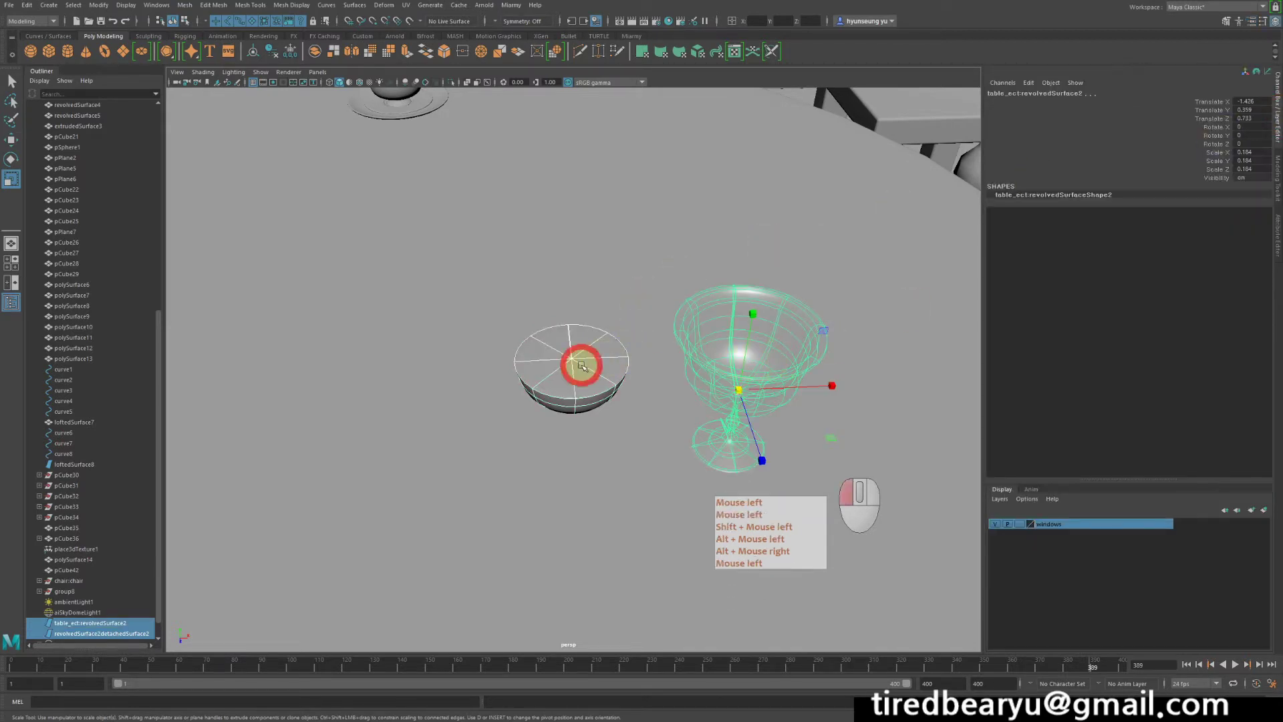
pyautogui.click(788, 372)
pyautogui.click(575, 368)
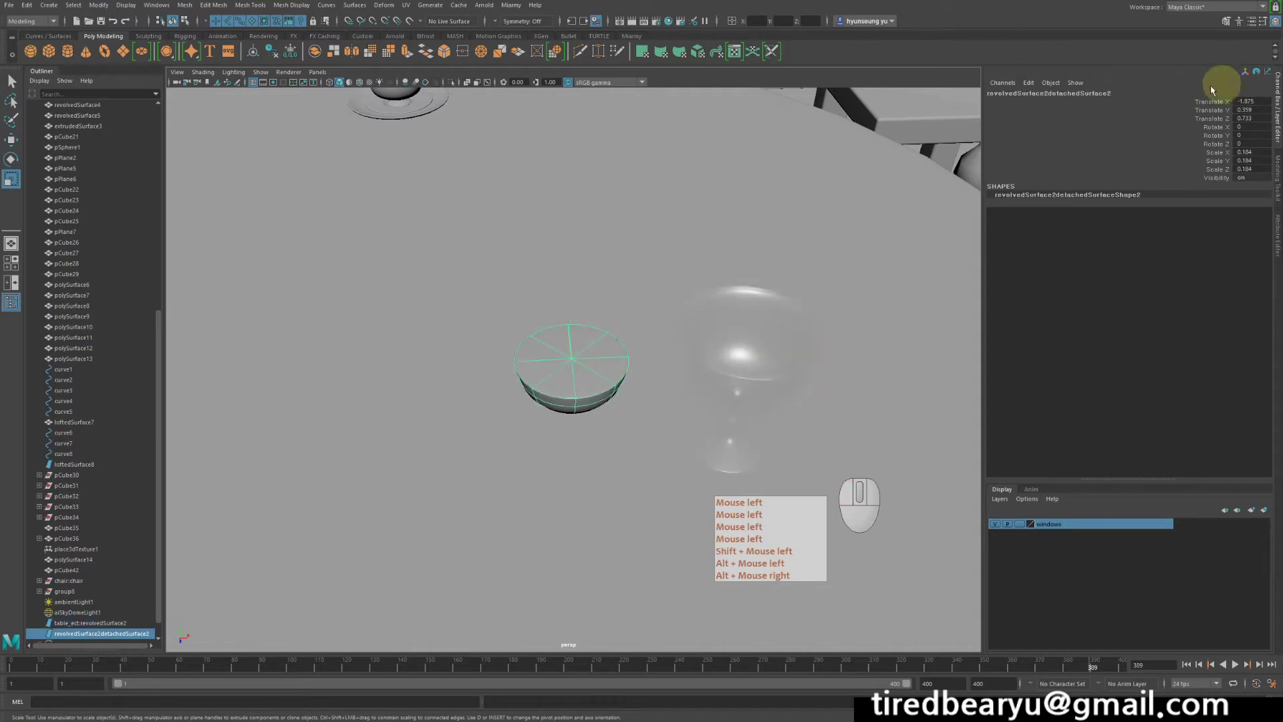
pyautogui.click(793, 382)
pyautogui.click(573, 371)
pyautogui.click(777, 380)
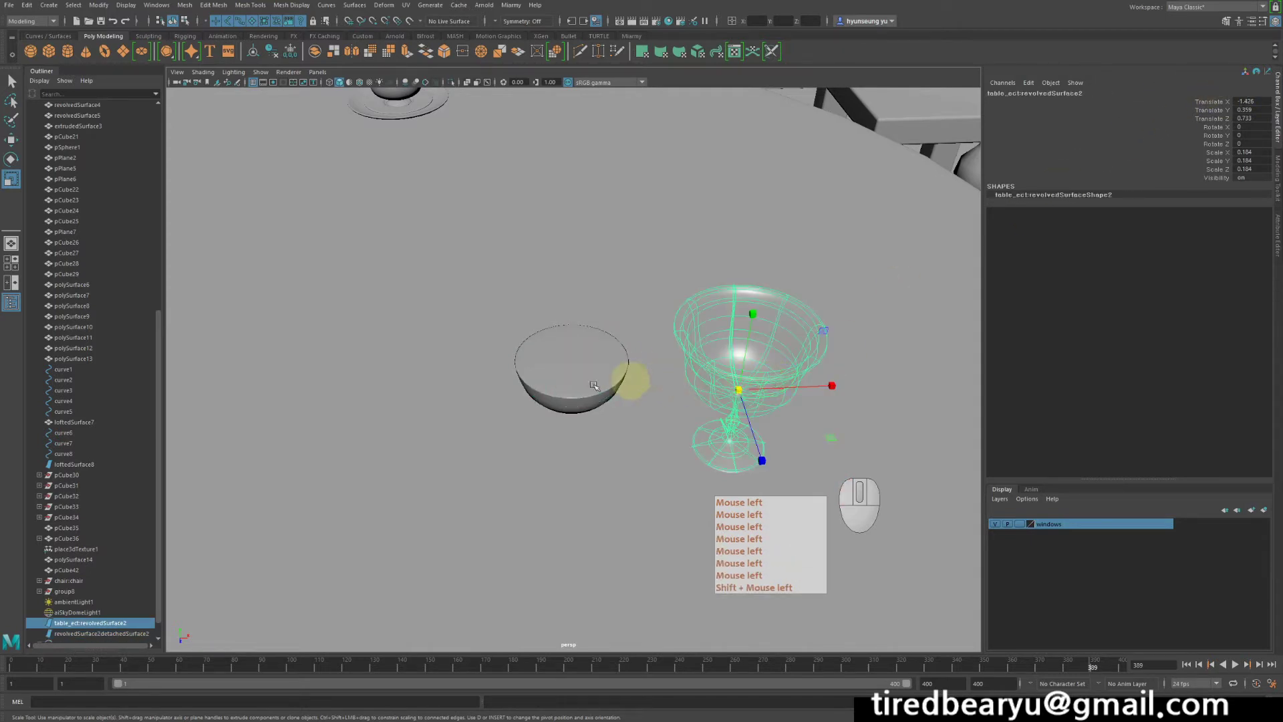
pyautogui.click(626, 377)
pyautogui.click(786, 369)
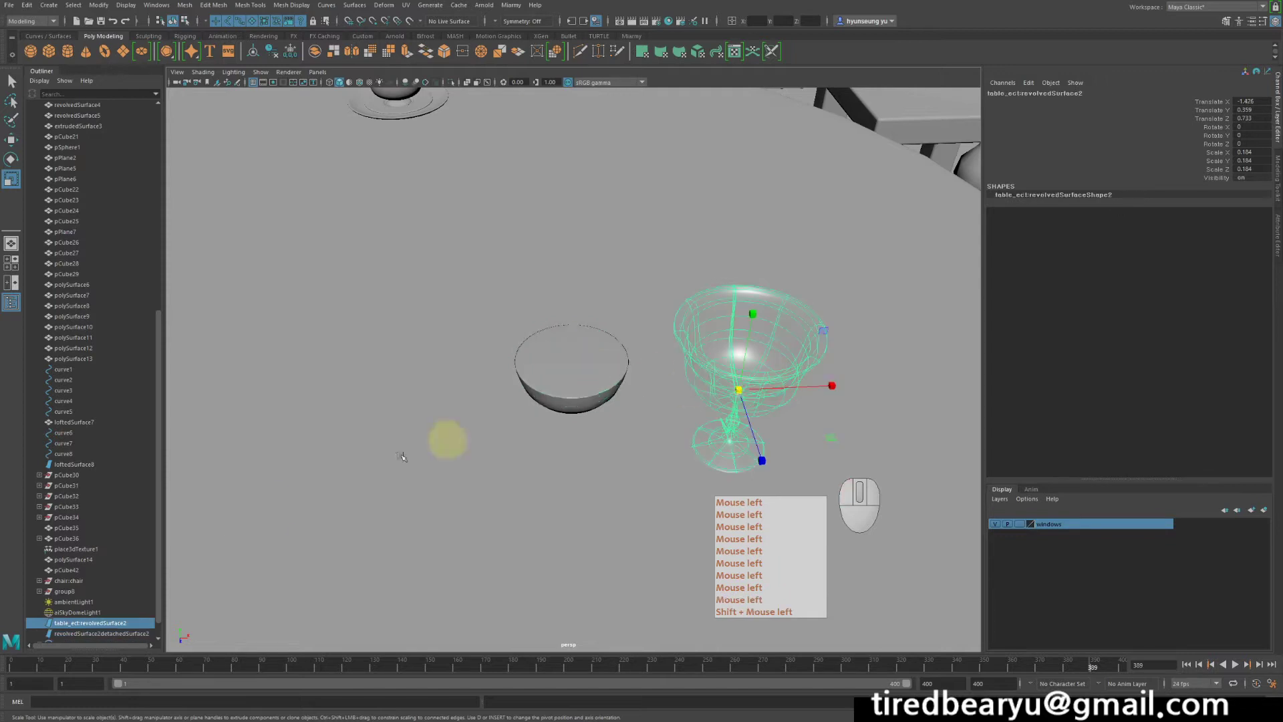
pyautogui.click(564, 387)
pyautogui.click(819, 378)
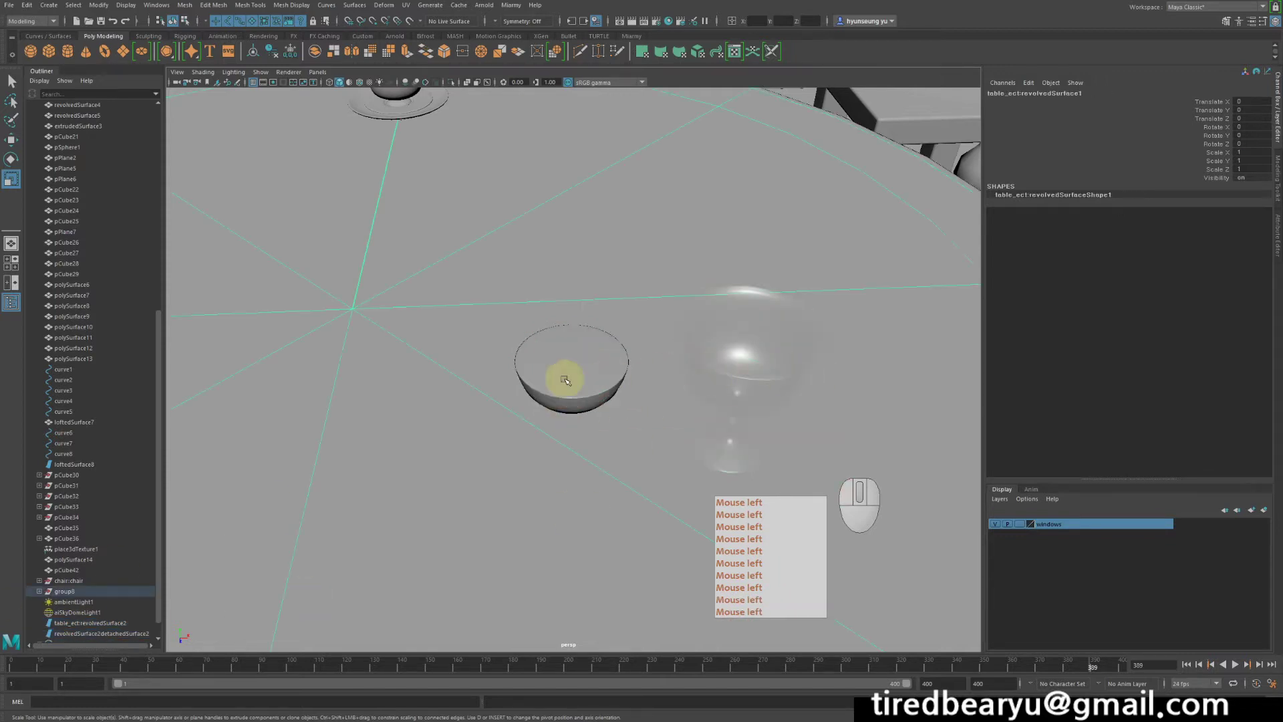
pyautogui.click(567, 375)
pyautogui.click(742, 372)
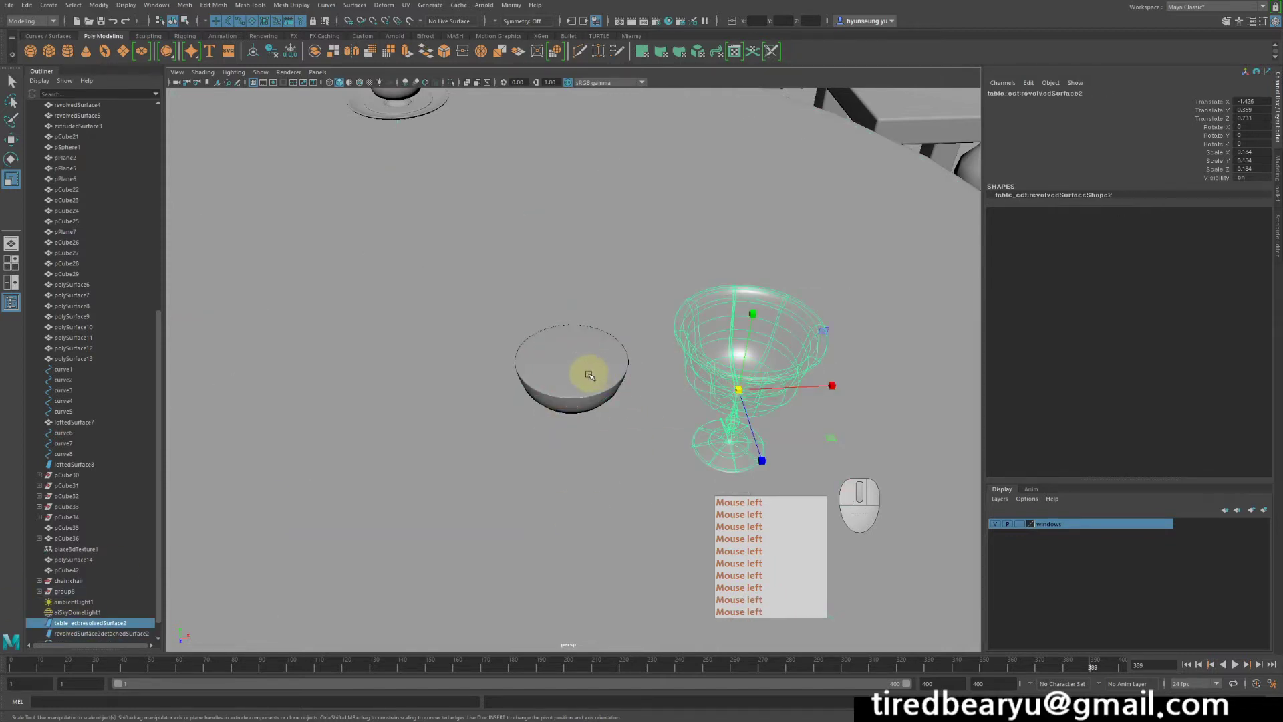
# - Try giving the bowl the glass's Translate X of -1.426 with both objects selected, and undo the change
pyautogui.click(589, 375)
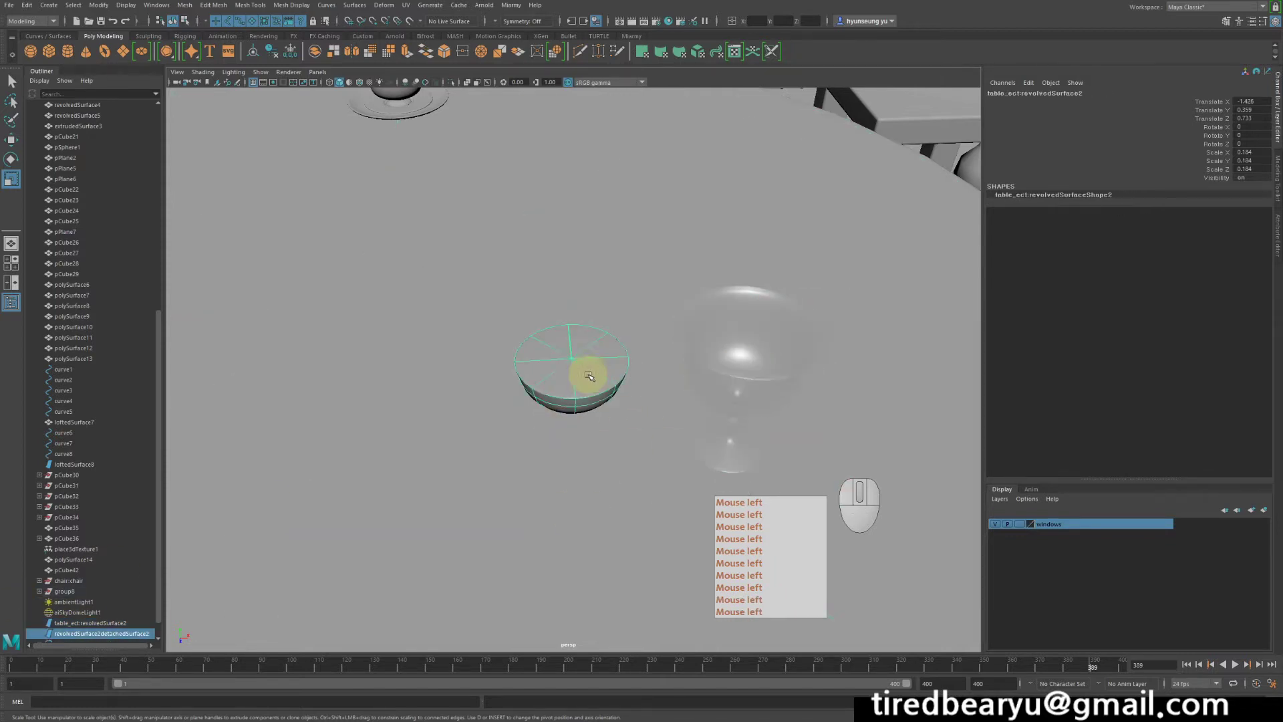
pyautogui.keyDown('shift'); pyautogui.click(732, 376); pyautogui.keyUp('shift')
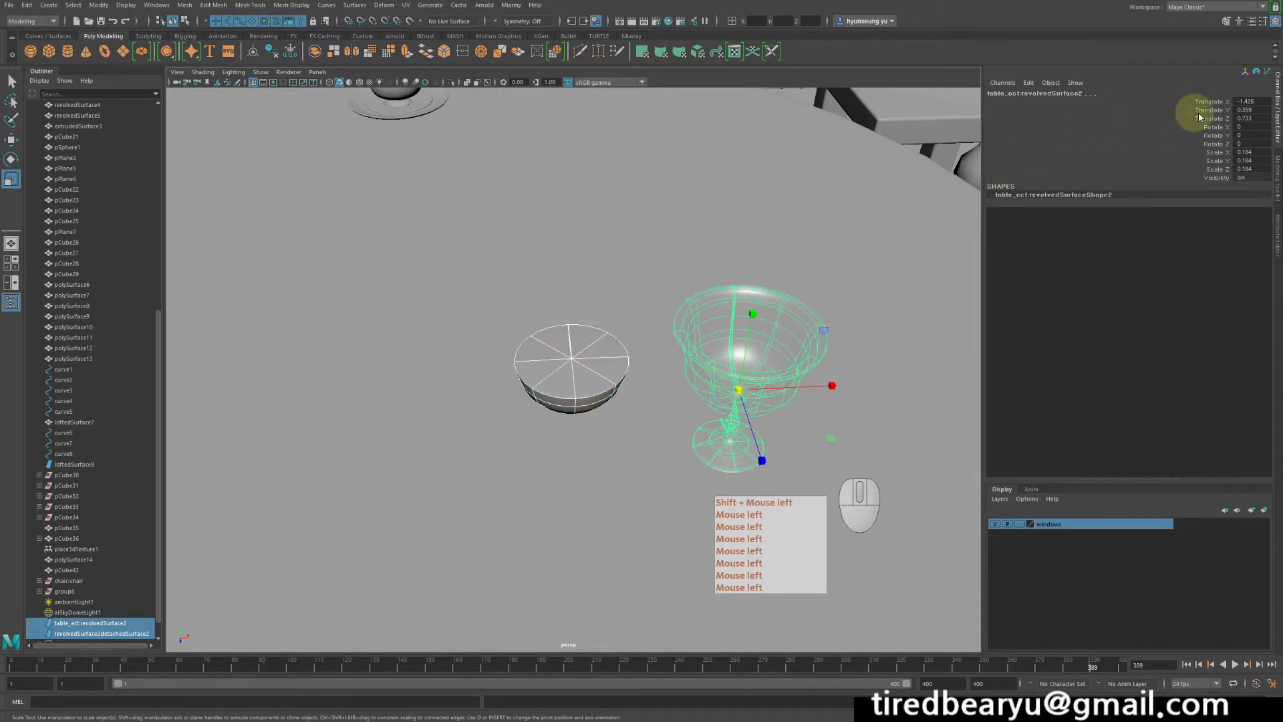
pyautogui.click(1251, 101)
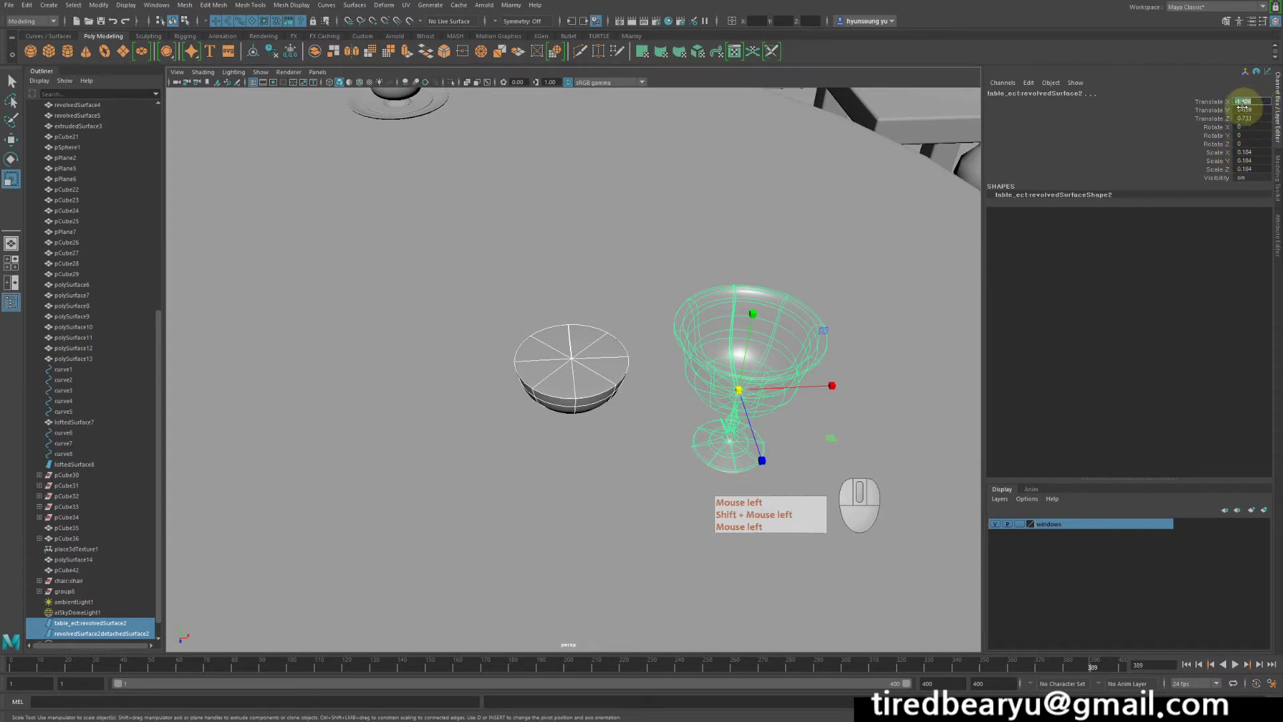
pyautogui.click(1259, 103)
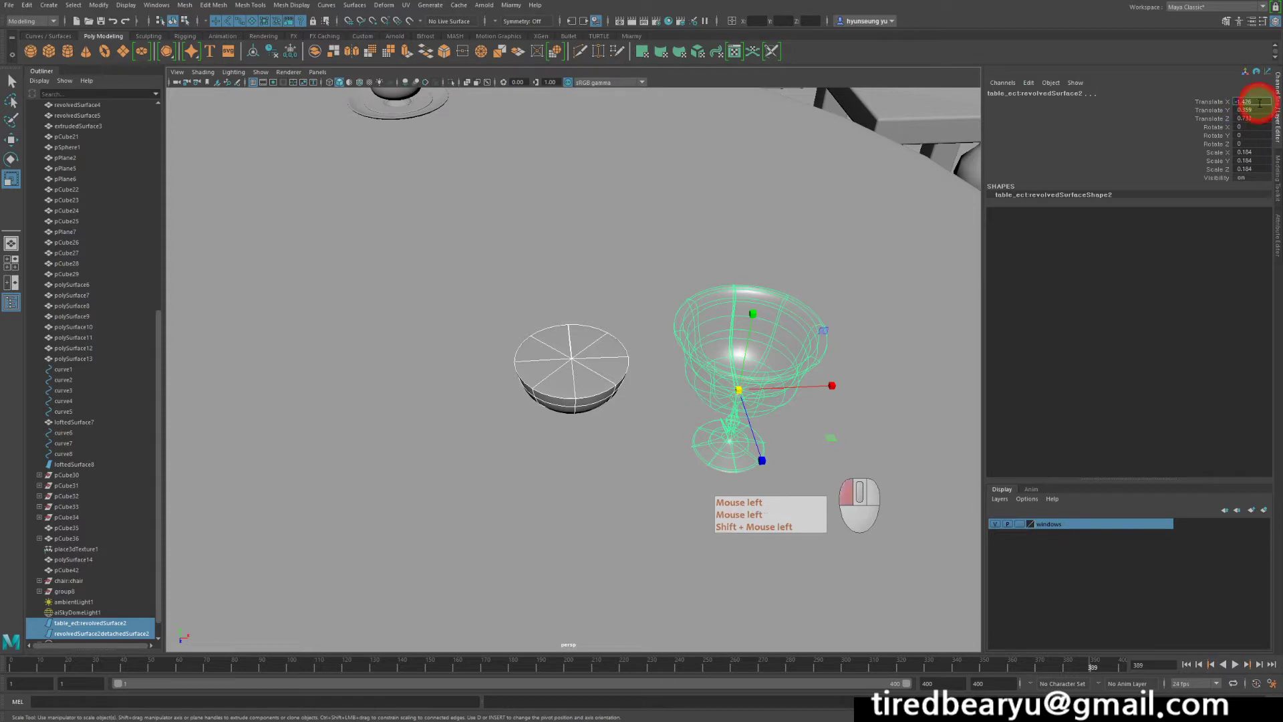
pyautogui.press('Return')
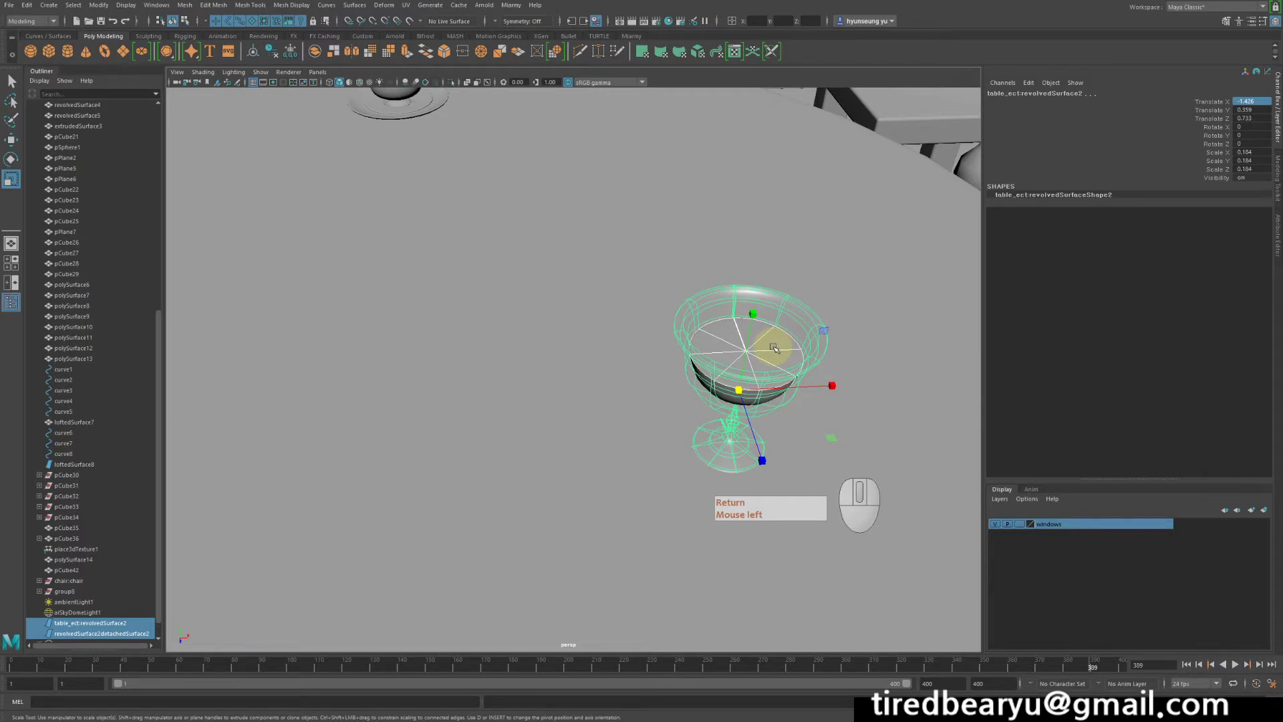
pyautogui.click(800, 342)
pyautogui.press('f')
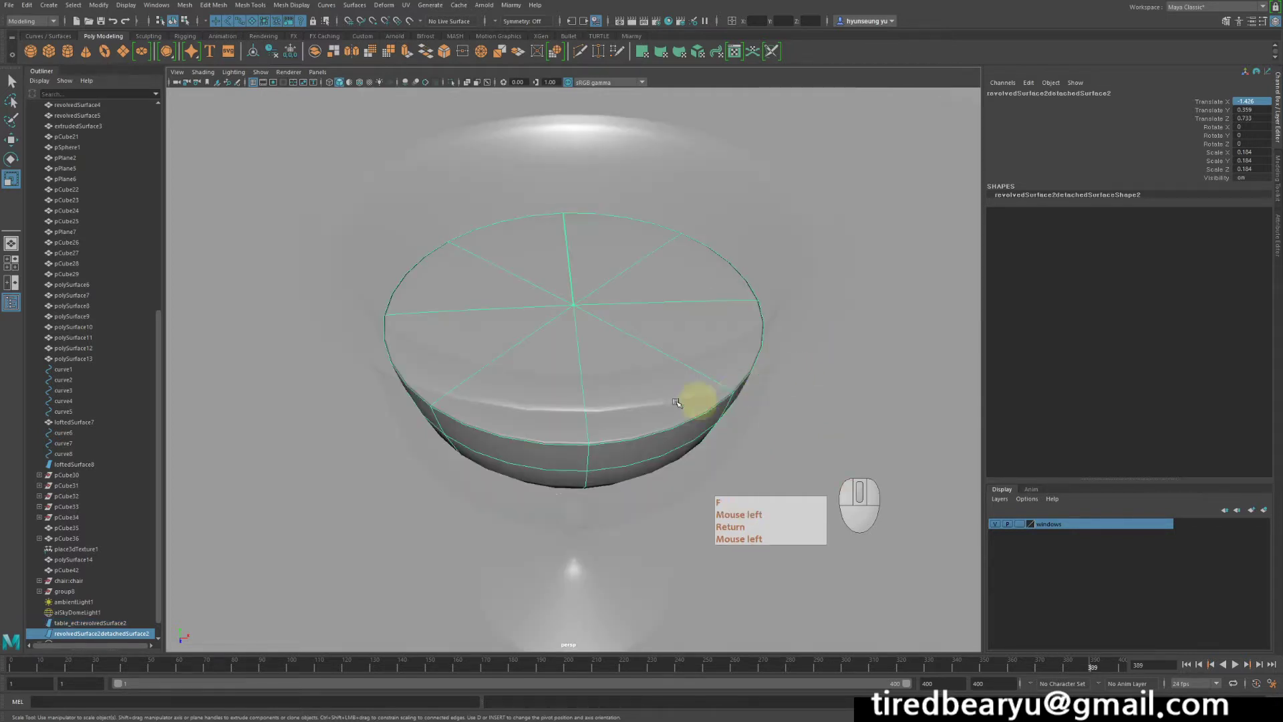
pyautogui.keyDown('alt'); pyautogui.moveTo(695, 401); pyautogui.dragTo(661, 400); pyautogui.keyUp('alt')
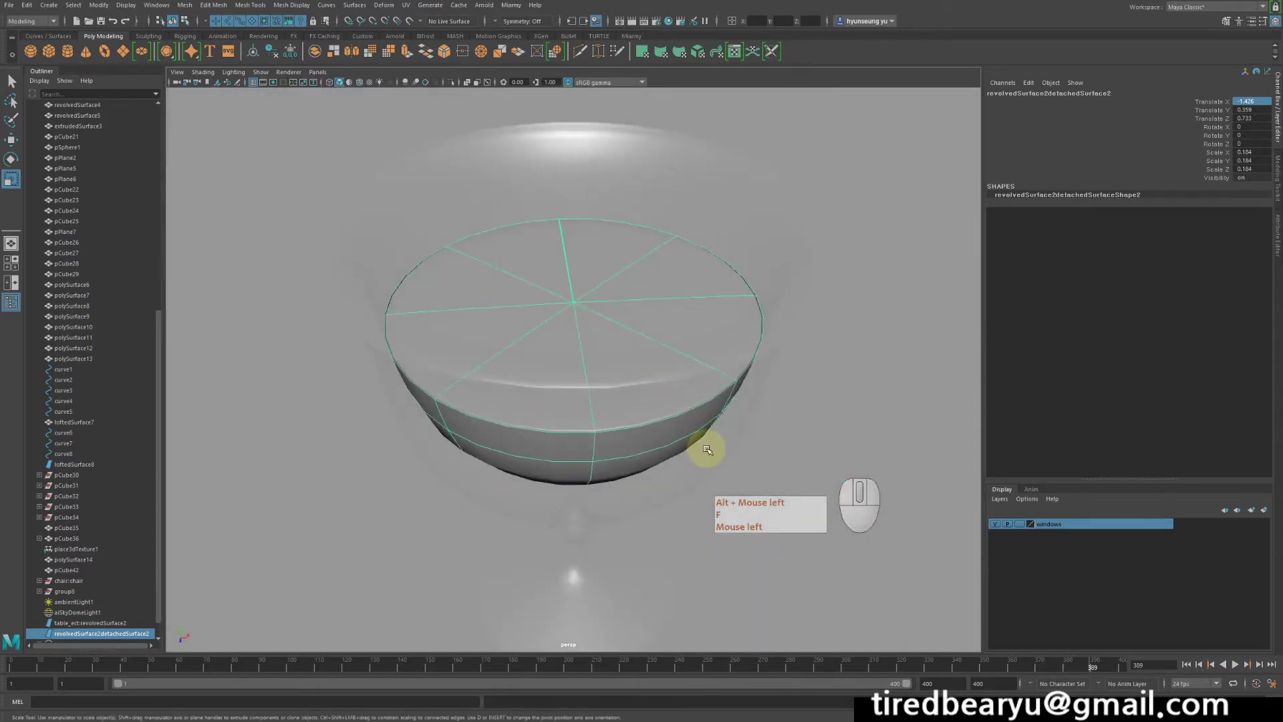
pyautogui.keyDown('alt'); pyautogui.moveTo(711, 445); pyautogui.dragTo(252, 307, button='right'); pyautogui.keyUp('alt')
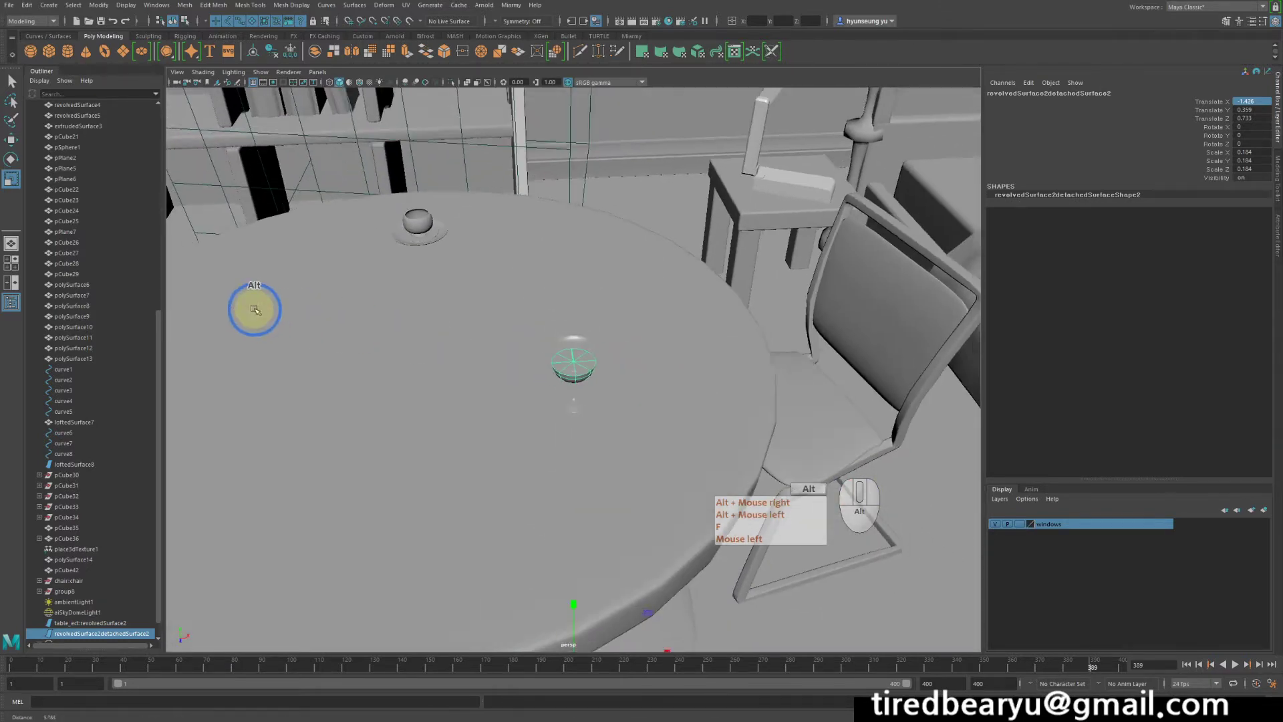
pyautogui.press('z')
pyautogui.press('z')
pyautogui.press('z')
# - Try moving the bowl along the X axis into the glass by eye and undo the move
pyautogui.click(523, 378)
pyautogui.press('w')
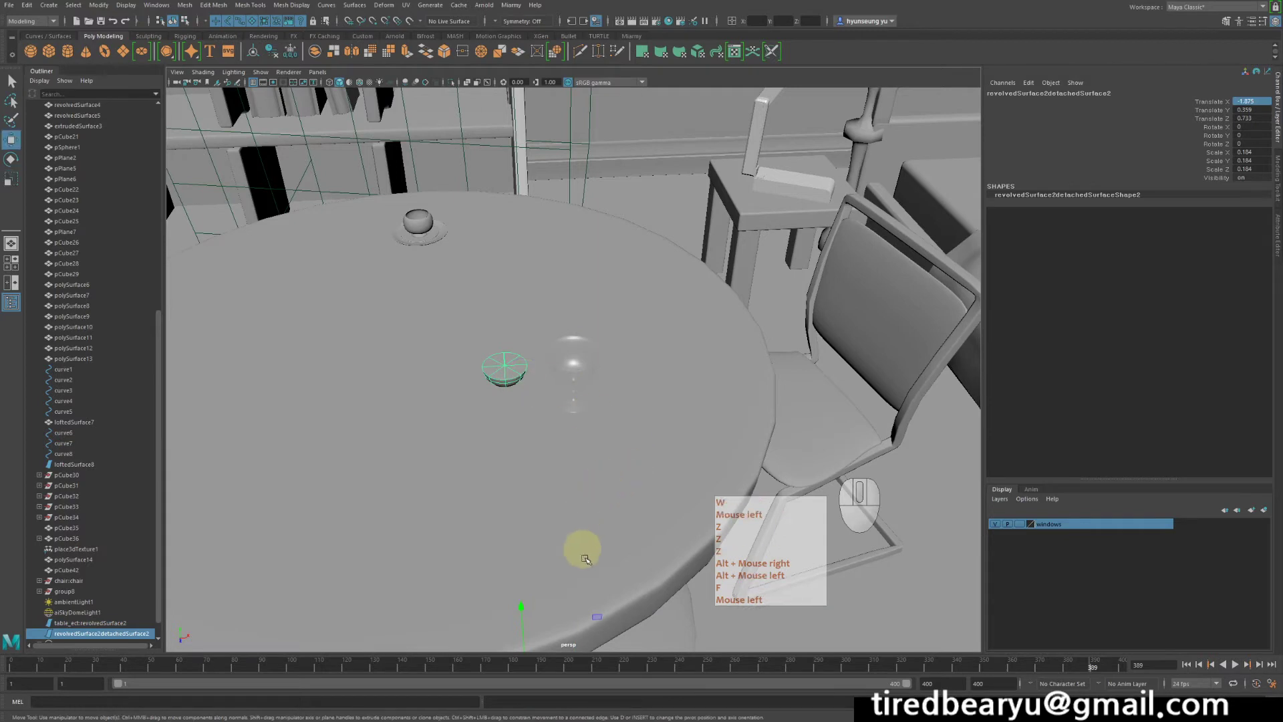
pyautogui.keyDown('alt'); pyautogui.moveTo(581, 544); pyautogui.dragTo(616, 421, button='middle'); pyautogui.keyUp('alt')
pyautogui.moveTo(607, 559); pyautogui.dragTo(660, 550)
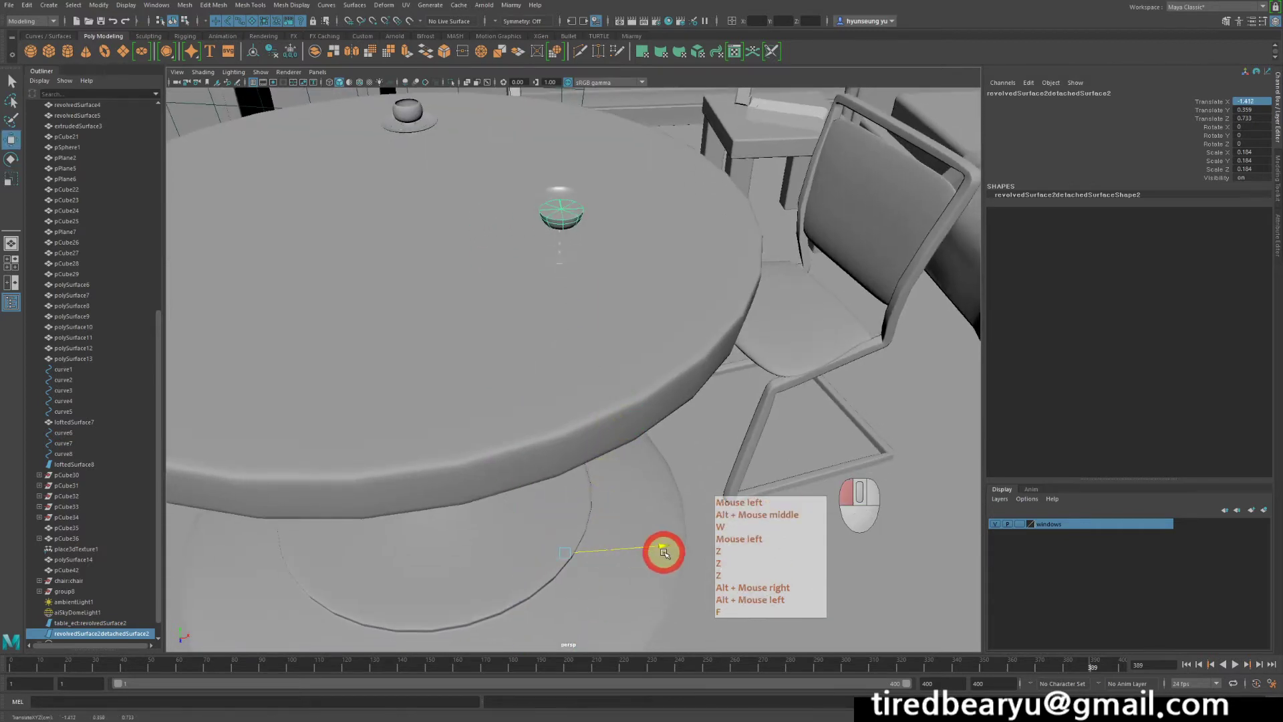
pyautogui.click(660, 550)
pyautogui.press('z')
pyautogui.press('z')
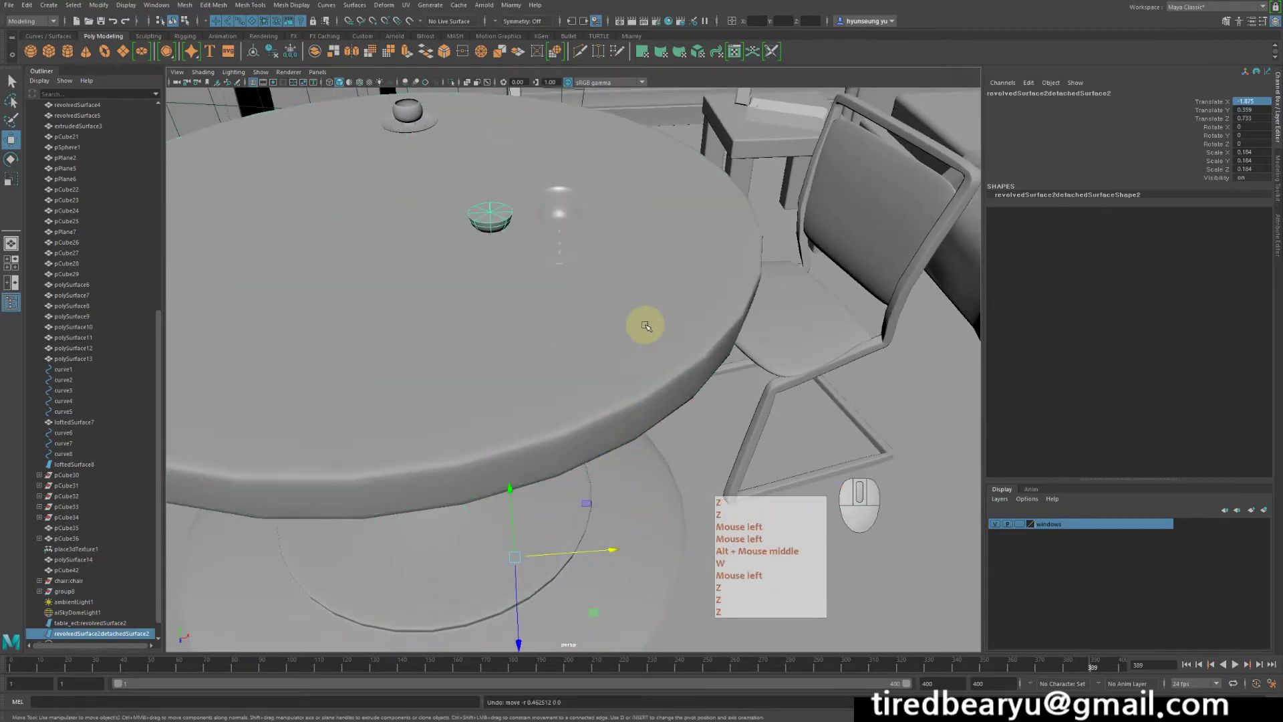
pyautogui.press('z')
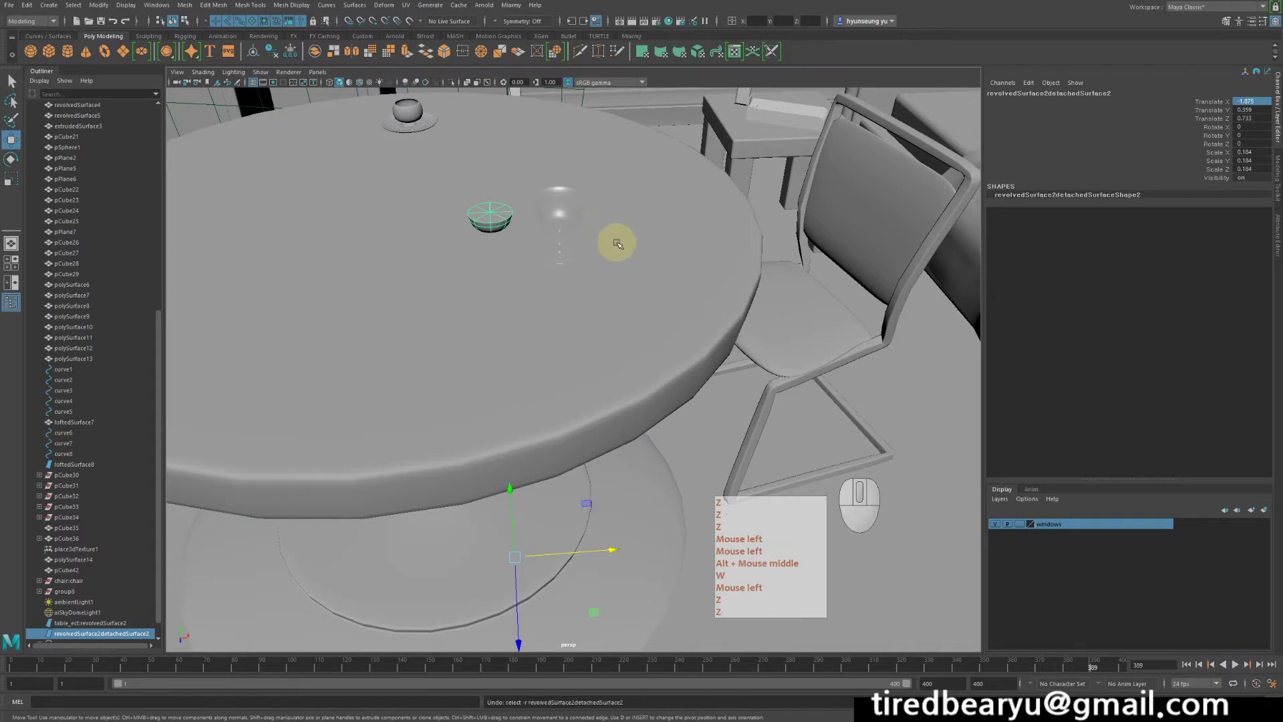
# - Move the bowl along X into the glass and align it in the front view, at Translate X about -1.427
pyautogui.moveTo(640, 269); pyautogui.dragTo(688, 266, button='middle')
pyautogui.press('space')
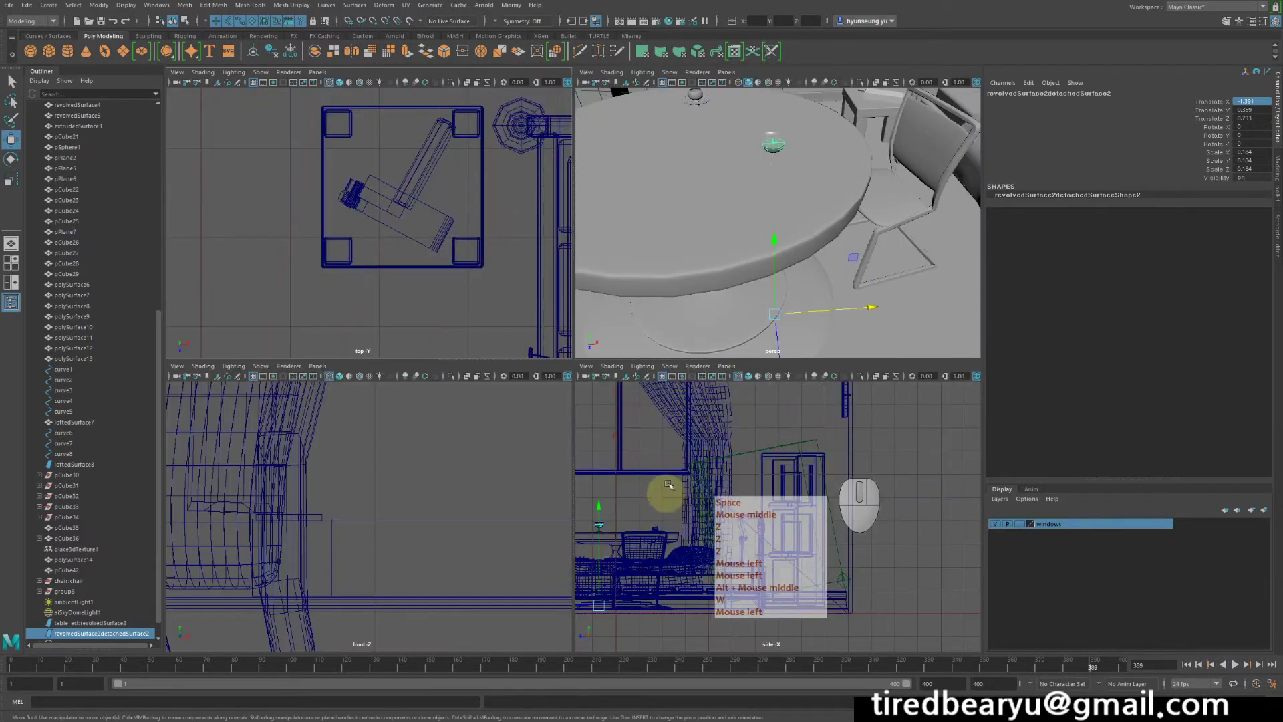
pyautogui.press('space')
pyautogui.press('f')
pyautogui.keyDown('alt'); pyautogui.moveTo(473, 524); pyautogui.dragTo(754, 363, button='right'); pyautogui.keyUp('alt')
pyautogui.moveTo(754, 363); pyautogui.dragTo(737, 386, button='middle')
pyautogui.scroll(10, 704, 352)
pyautogui.press('space')
pyautogui.press('space')
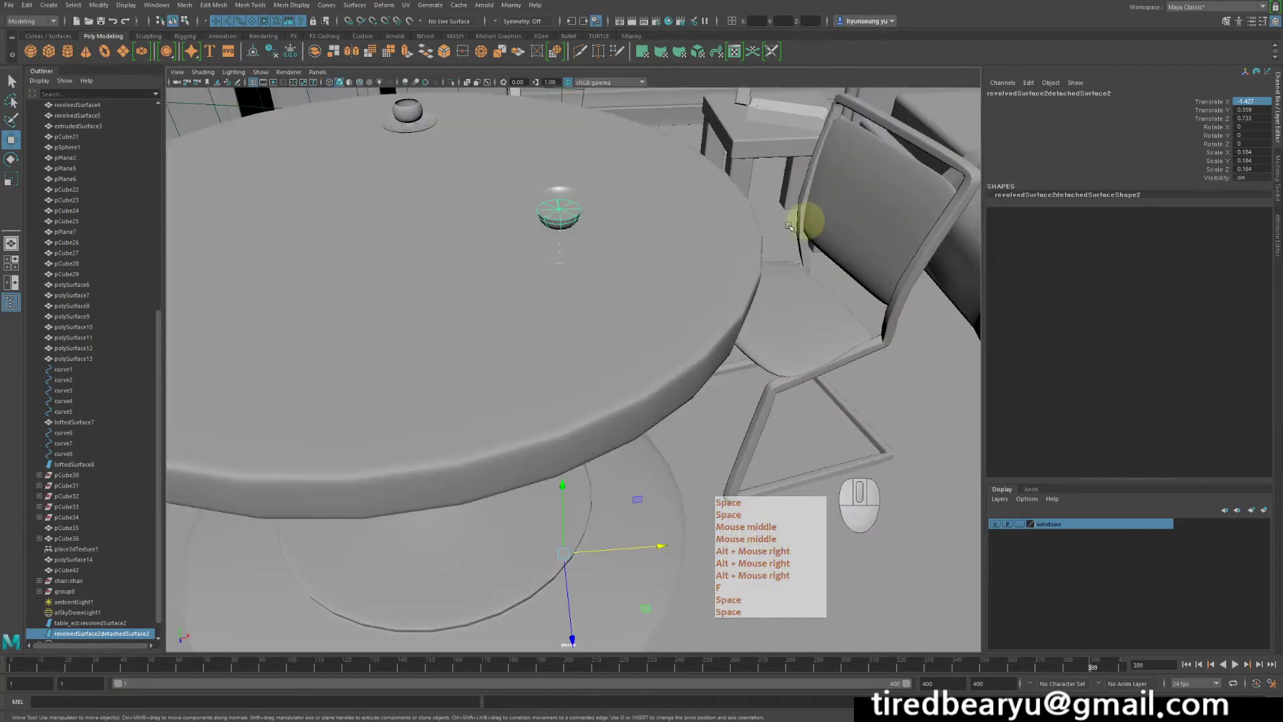
# - Center the pivot of the liquid bowl inside the stemmed glass
pyautogui.keyDown('alt'); pyautogui.moveTo(662, 238); pyautogui.dragTo(653, 240); pyautogui.keyUp('alt')
pyautogui.keyDown('alt'); pyautogui.moveTo(653, 240); pyautogui.dragTo(728, 220, button='right'); pyautogui.keyUp('alt')
pyautogui.keyDown('alt'); pyautogui.moveTo(728, 221); pyautogui.dragTo(817, 498, button='middle'); pyautogui.keyUp('alt')
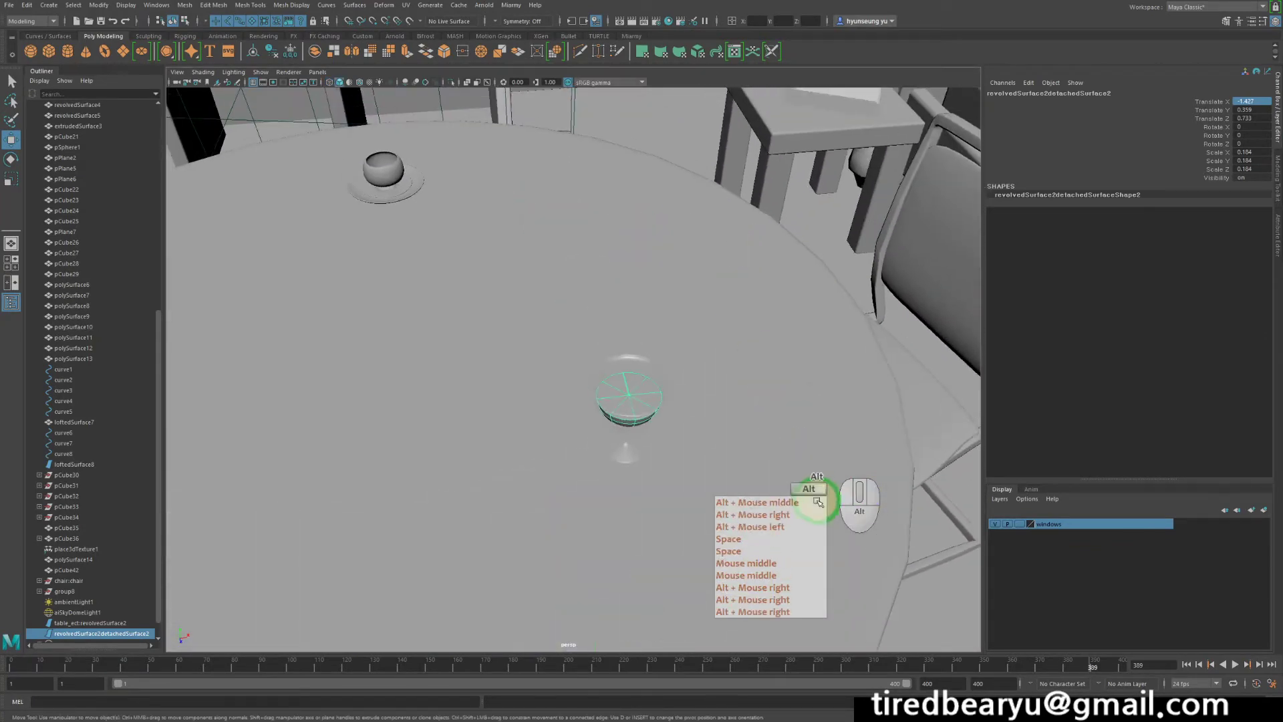
pyautogui.press('w')
pyautogui.keyDown('alt'); pyautogui.moveTo(693, 415); pyautogui.dragTo(682, 376); pyautogui.keyUp('alt')
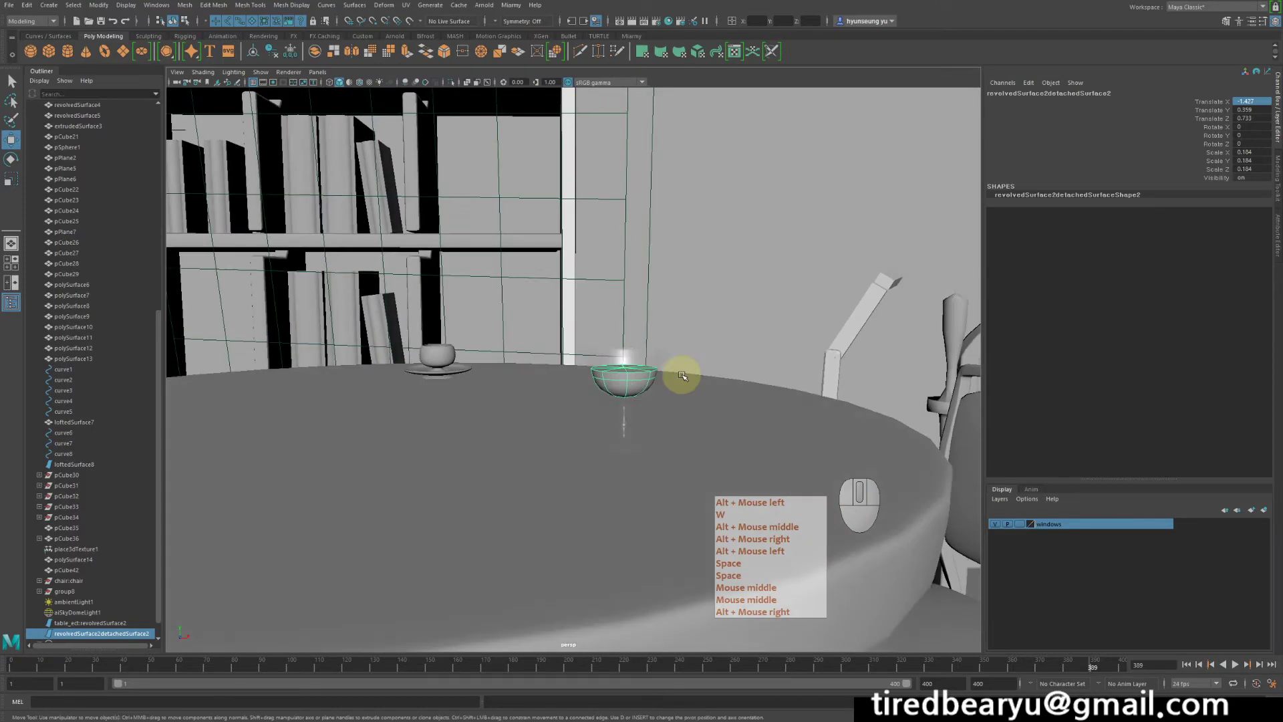
pyautogui.keyDown('alt'); pyautogui.moveTo(682, 375); pyautogui.dragTo(882, 395, button='right'); pyautogui.keyUp('alt')
pyautogui.keyDown('alt'); pyautogui.moveTo(883, 395); pyautogui.dragTo(655, 292); pyautogui.keyUp('alt')
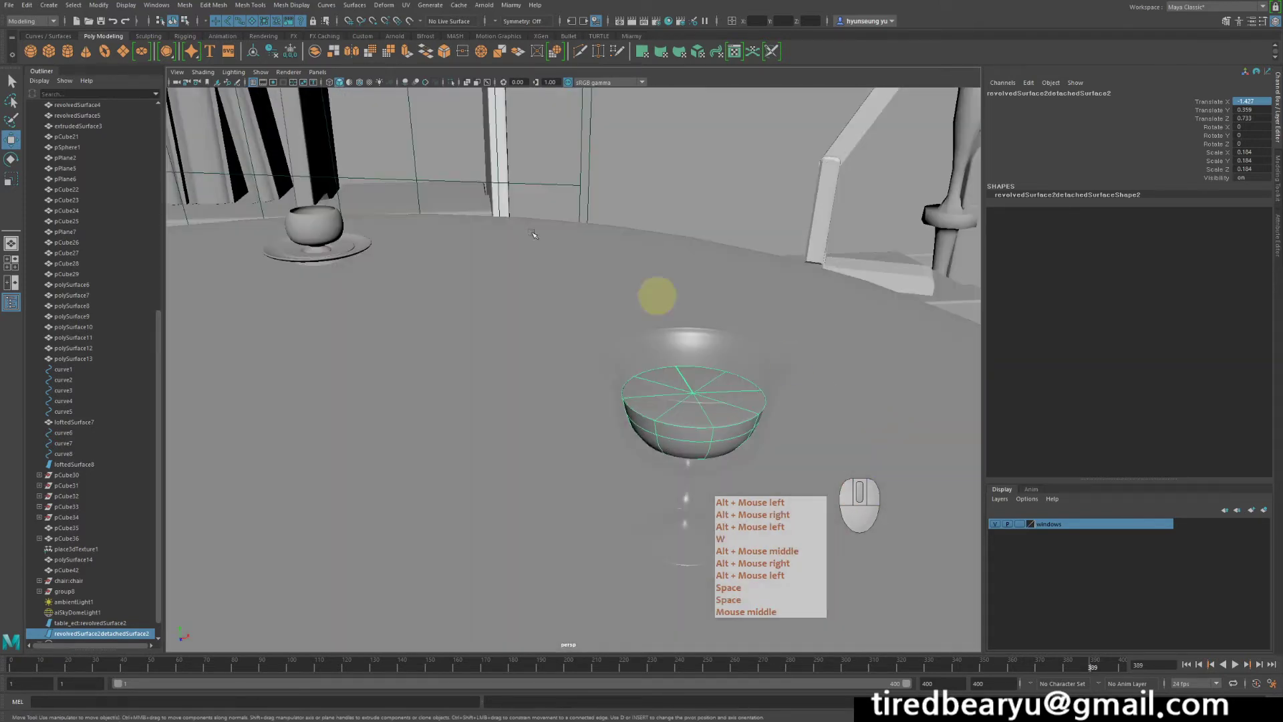
pyautogui.click(98, 5)
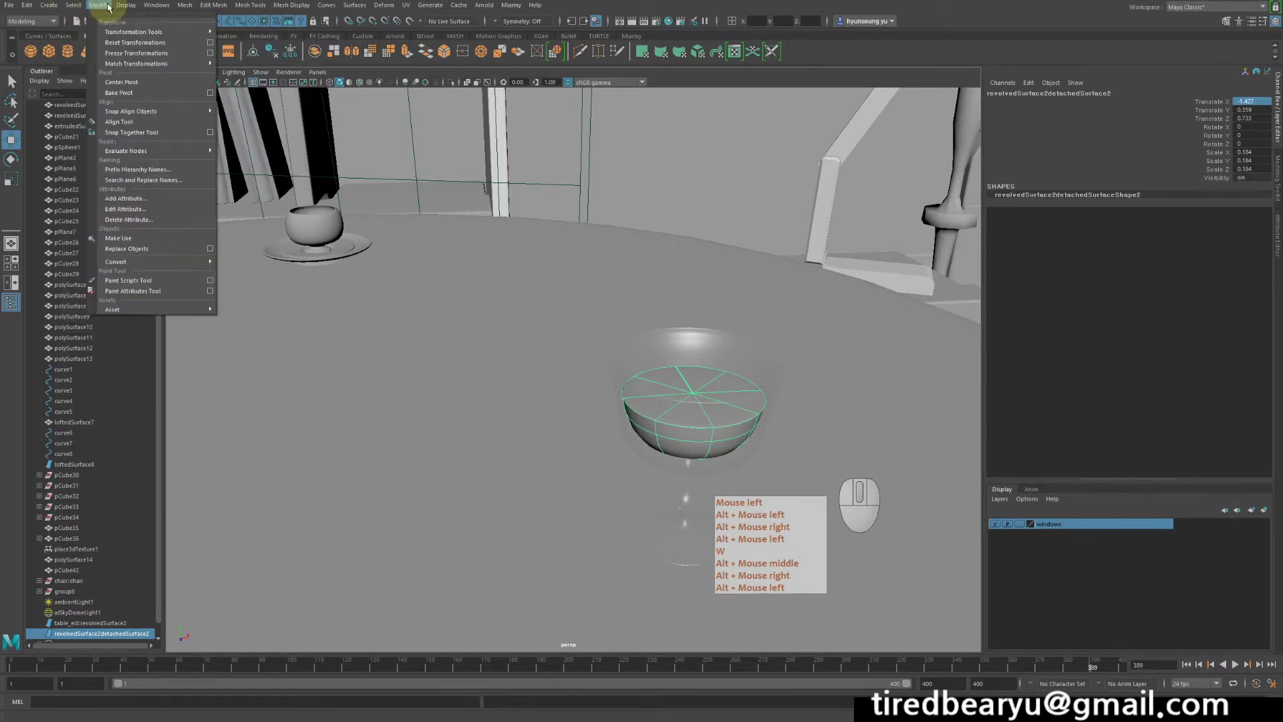
pyautogui.click(120, 81)
# - Scale the liquid bowl down uniformly to about 0.182 so it sits just inside the glass wall
pyautogui.keyDown('alt'); pyautogui.moveTo(467, 227); pyautogui.dragTo(458, 212); pyautogui.keyUp('alt')
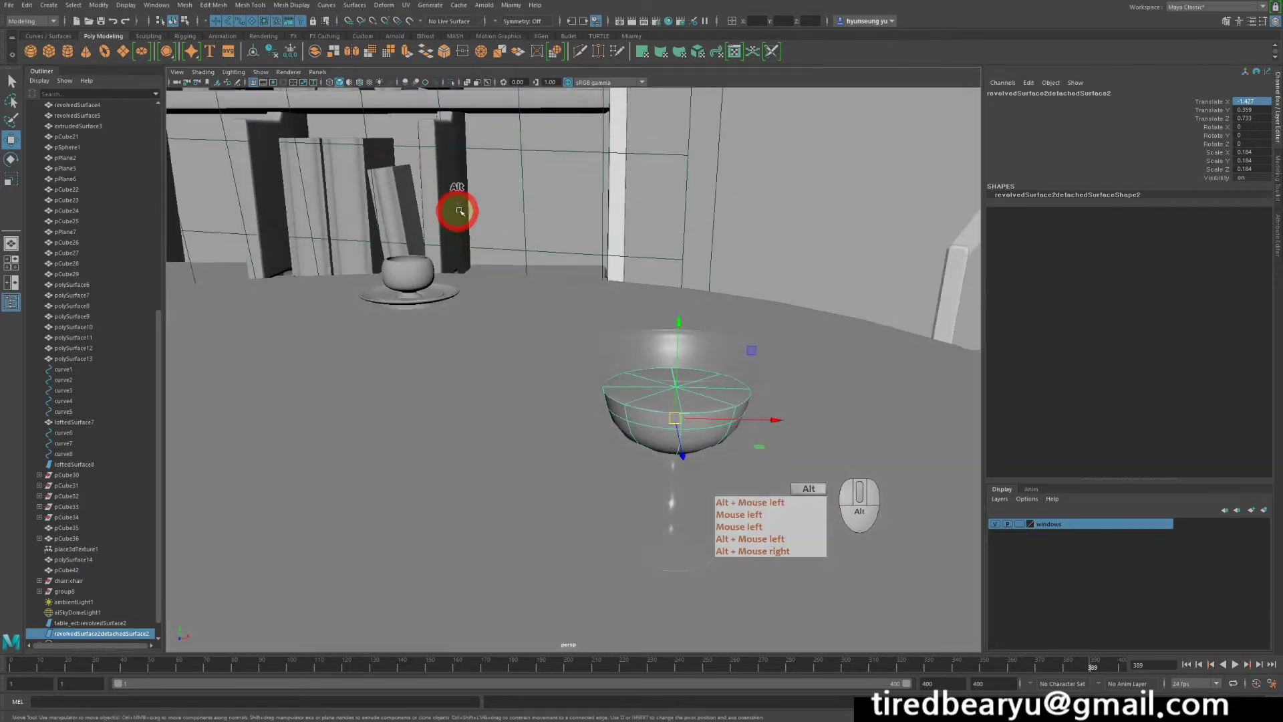
pyautogui.keyDown('alt'); pyautogui.moveTo(459, 212); pyautogui.dragTo(525, 225, button='right'); pyautogui.keyUp('alt')
pyautogui.keyDown('alt'); pyautogui.moveTo(525, 224); pyautogui.dragTo(503, 224, button='middle'); pyautogui.keyUp('alt')
pyautogui.press('r')
pyautogui.moveTo(851, 210); pyautogui.dragTo(846, 215, button='middle')
pyautogui.press('z')
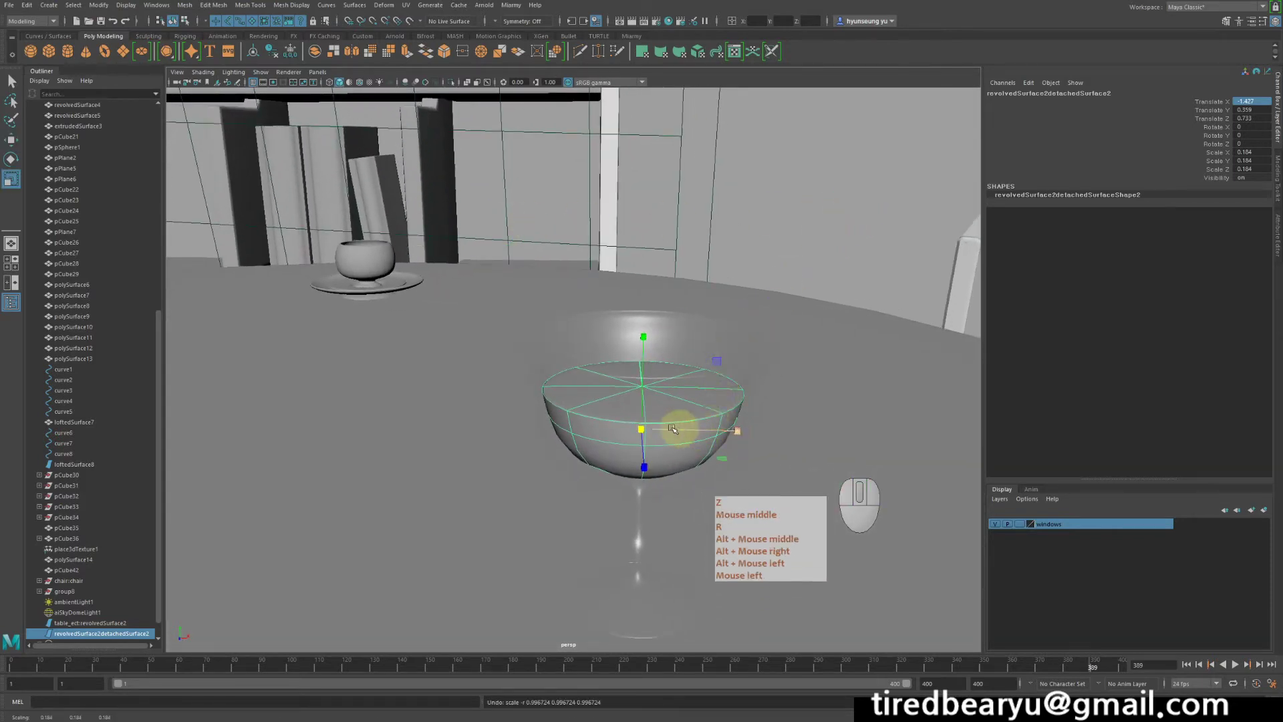
pyautogui.click(642, 430)
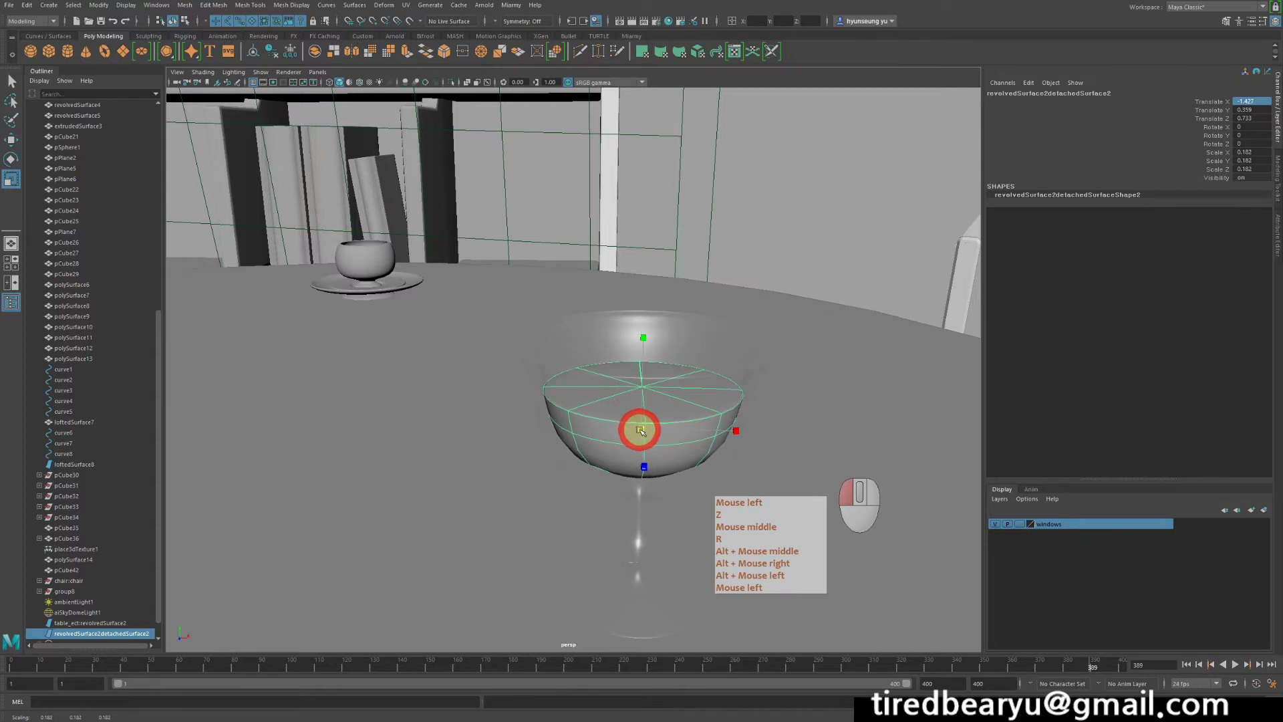
pyautogui.keyDown('alt'); pyautogui.moveTo(812, 427); pyautogui.dragTo(687, 387); pyautogui.keyUp('alt')
# - Duplicate the original stemmed glass and move the copy along X, away from the liquid bowl, to about -2.15
pyautogui.press('q')
pyautogui.keyDown('alt'); pyautogui.moveTo(688, 387); pyautogui.dragTo(598, 336, button='right'); pyautogui.keyUp('alt')
pyautogui.keyDown('alt'); pyautogui.moveTo(599, 336); pyautogui.dragTo(618, 340); pyautogui.keyUp('alt')
pyautogui.press('q')
pyautogui.click(671, 334)
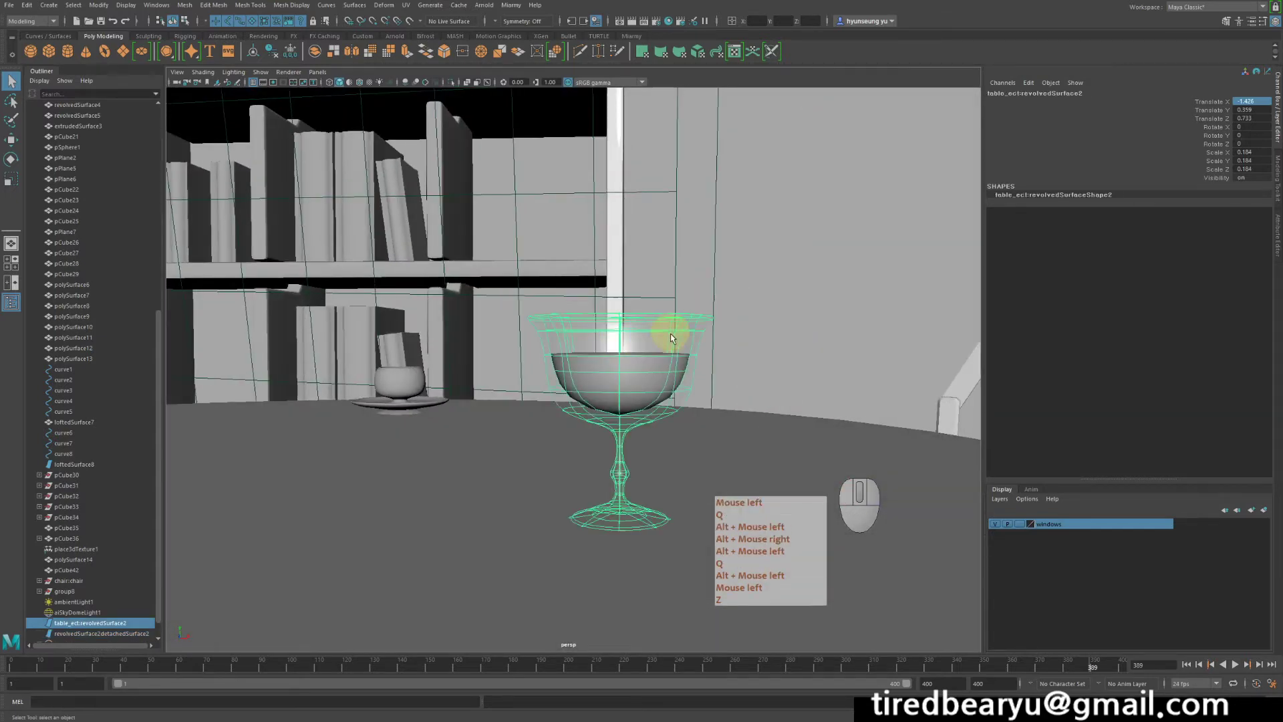
pyautogui.keyDown('alt'); pyautogui.moveTo(671, 334); pyautogui.dragTo(611, 341, button='right'); pyautogui.keyUp('alt')
pyautogui.keyDown('alt'); pyautogui.moveTo(611, 341); pyautogui.dragTo(635, 290, button='middle'); pyautogui.keyUp('alt')
pyautogui.keyDown('alt'); pyautogui.moveTo(636, 291); pyautogui.dragTo(643, 312); pyautogui.keyUp('alt')
pyautogui.hotkey('ctrl', 'd')
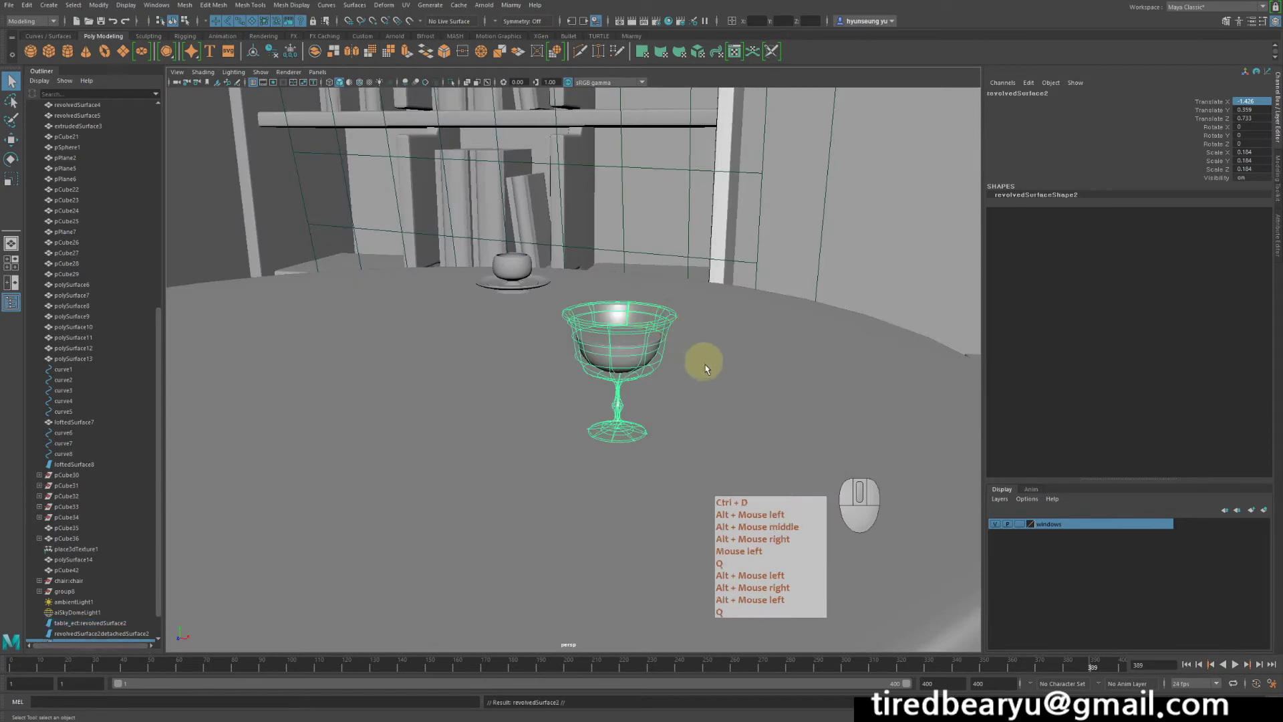
pyautogui.press('w')
pyautogui.moveTo(722, 375); pyautogui.dragTo(522, 354)
# - Convert the duplicated NURBS glass to polygons using the Control points tessellation method
pyautogui.keyDown('alt'); pyautogui.moveTo(545, 351); pyautogui.dragTo(693, 352, button='middle'); pyautogui.keyUp('alt')
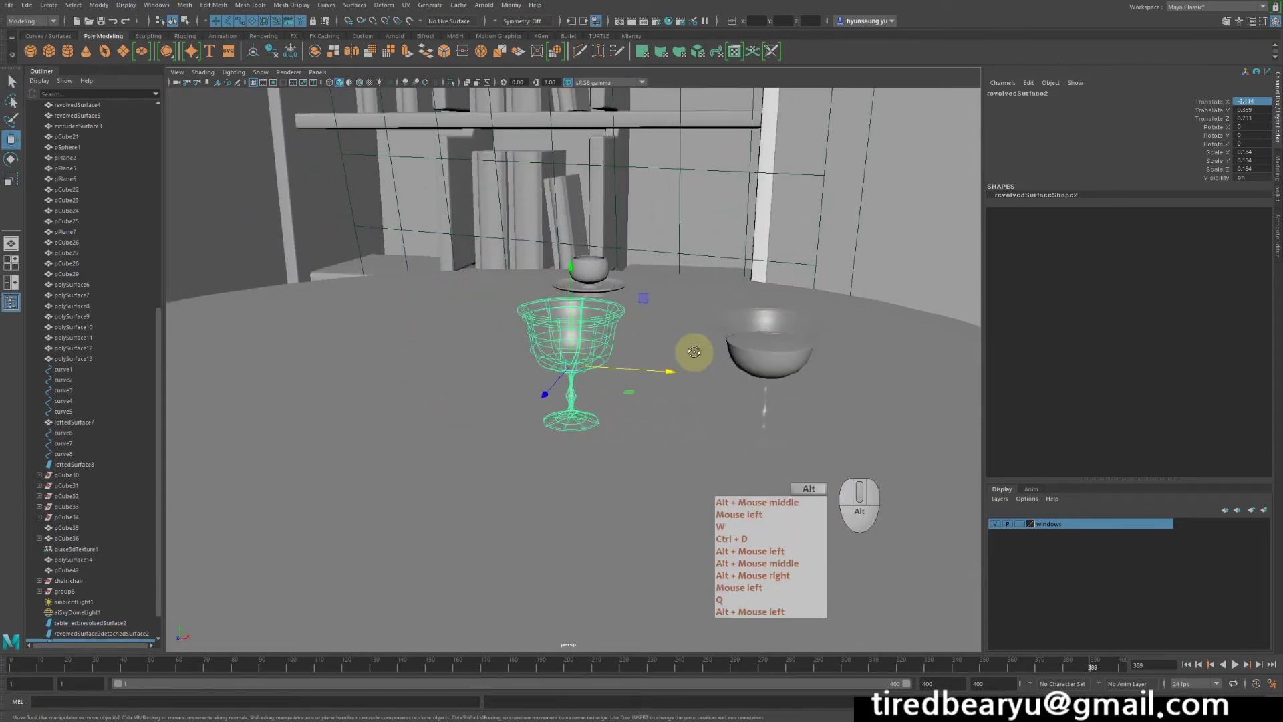
pyautogui.keyDown('alt'); pyautogui.moveTo(694, 353); pyautogui.dragTo(699, 341); pyautogui.keyUp('alt')
pyautogui.keyDown('alt'); pyautogui.moveTo(699, 341); pyautogui.dragTo(951, 370, button='right'); pyautogui.keyUp('alt')
pyautogui.keyDown('alt'); pyautogui.moveTo(711, 333); pyautogui.dragTo(638, 343, button='middle'); pyautogui.keyUp('alt')
pyautogui.keyDown('alt'); pyautogui.moveTo(637, 344); pyautogui.dragTo(528, 285); pyautogui.keyUp('alt')
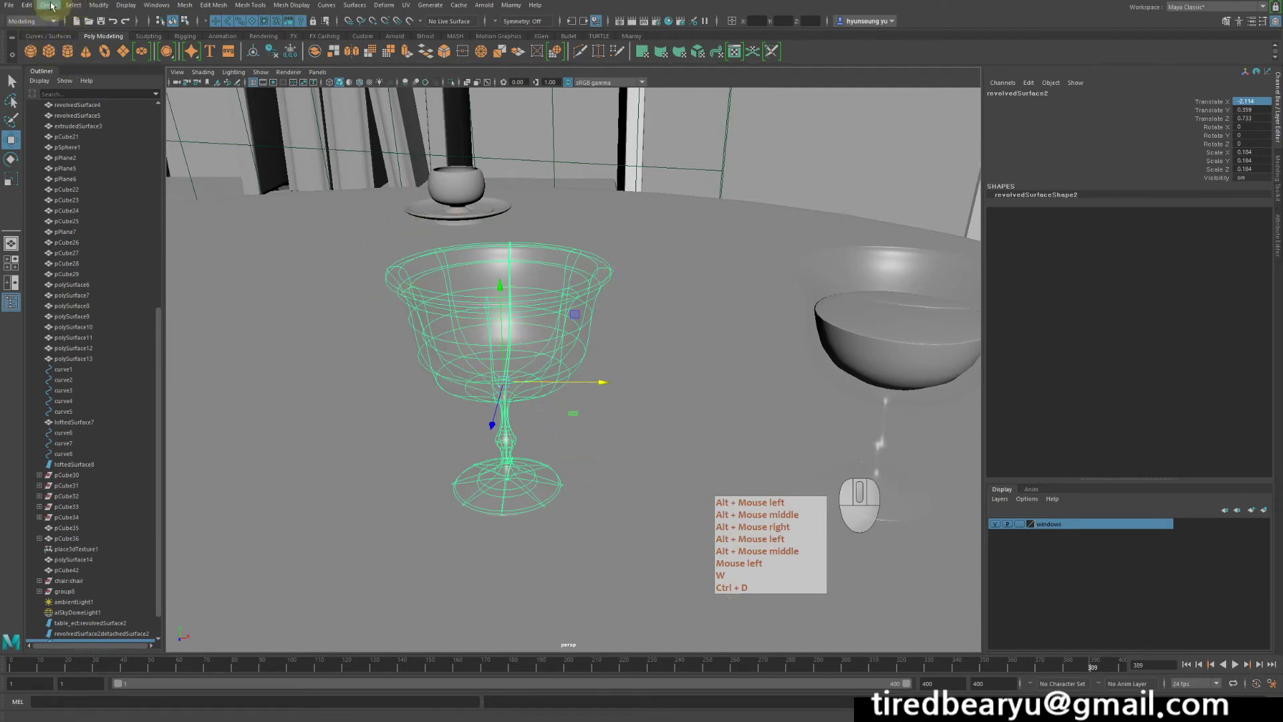
pyautogui.click(99, 5)
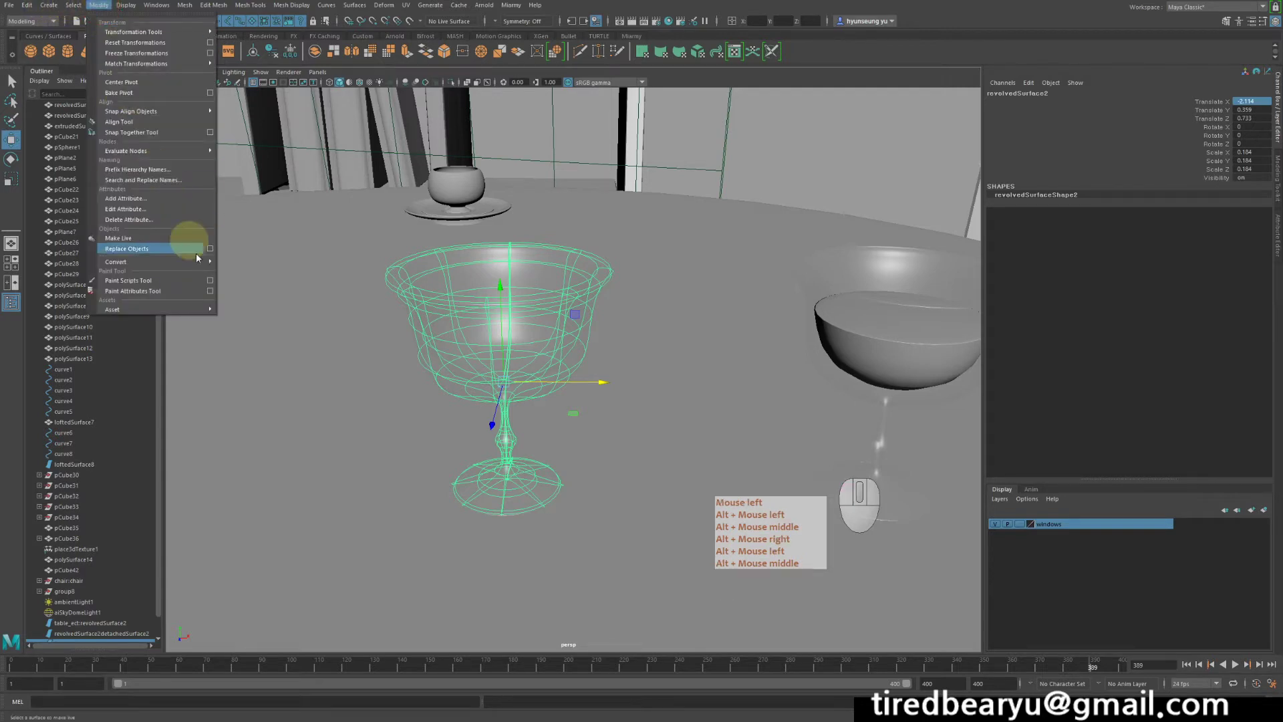
pyautogui.moveTo(199, 265)
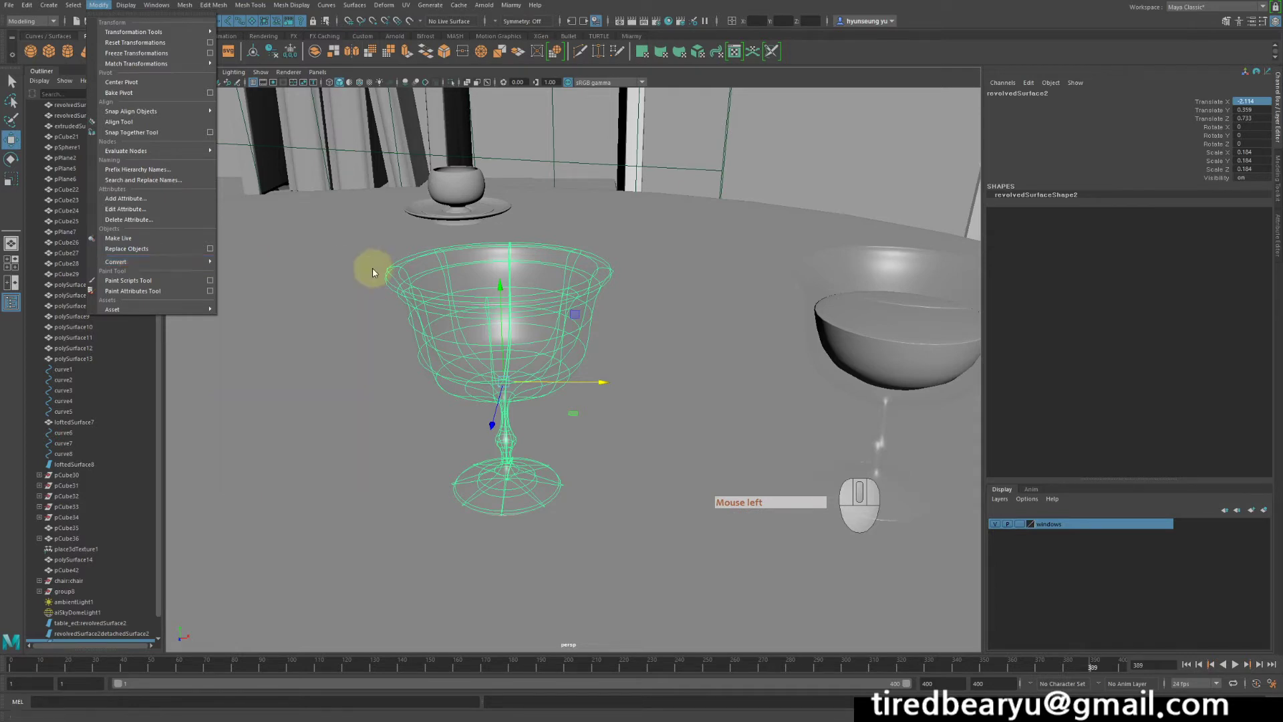
pyautogui.click(364, 270)
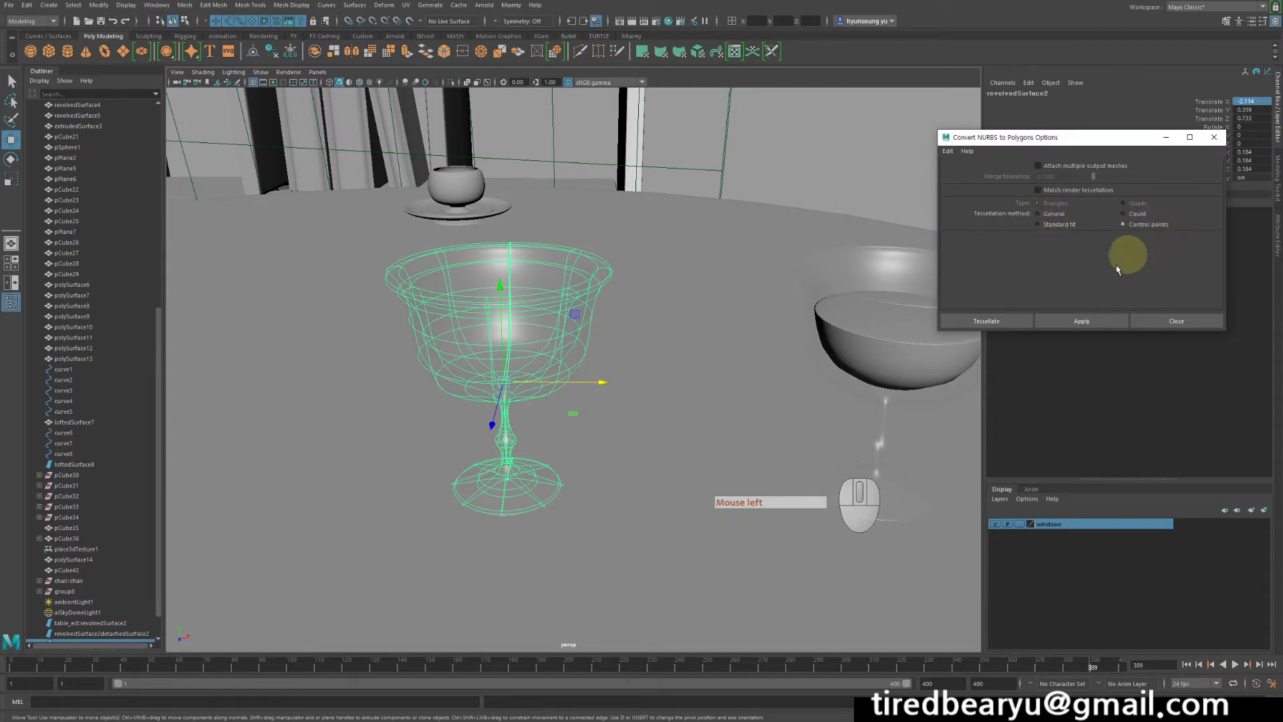
pyautogui.click(1081, 321)
pyautogui.click(1170, 324)
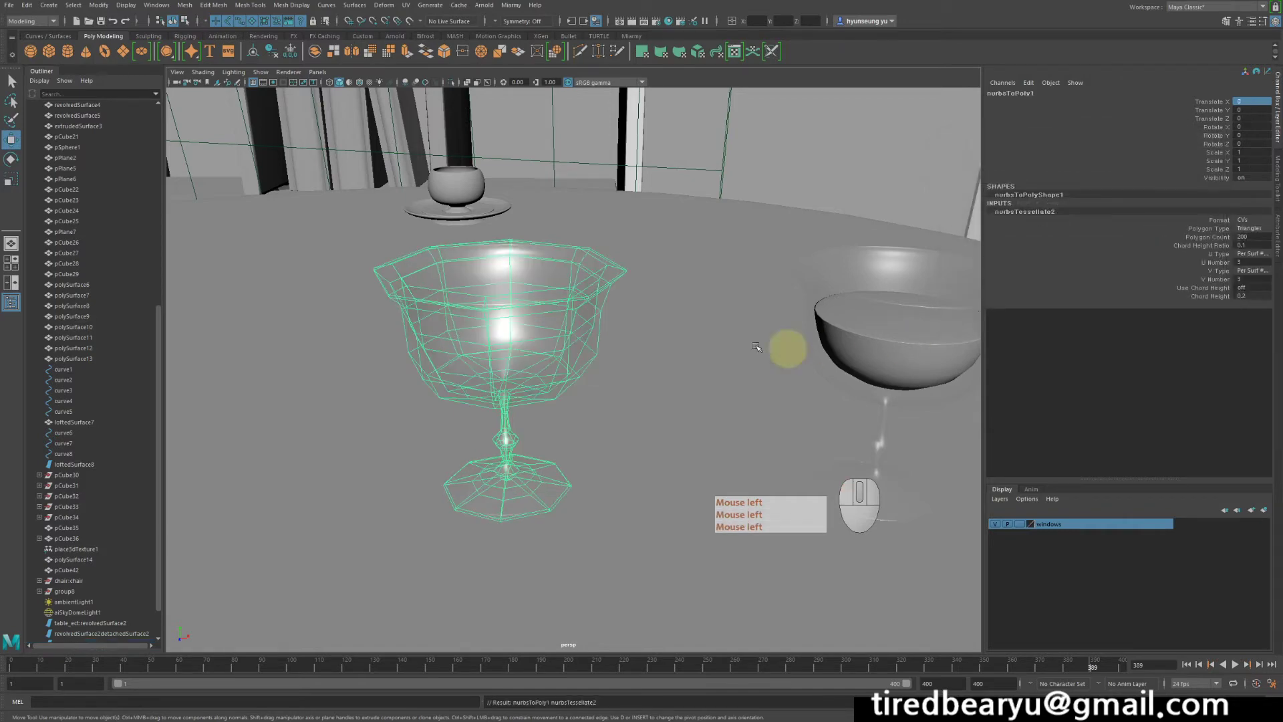
# - Smooth the converted polygon glass
pyautogui.moveTo(782, 347)
pyautogui.keyDown('alt'); pyautogui.mouseDown()
pyautogui.moveTo(716, 315)
pyautogui.moveTo(685, 356)
pyautogui.moveTo(528, 338)
pyautogui.mouseUp(); pyautogui.keyUp('alt')
pyautogui.press('5')
pyautogui.press('4')
pyautogui.press('5')
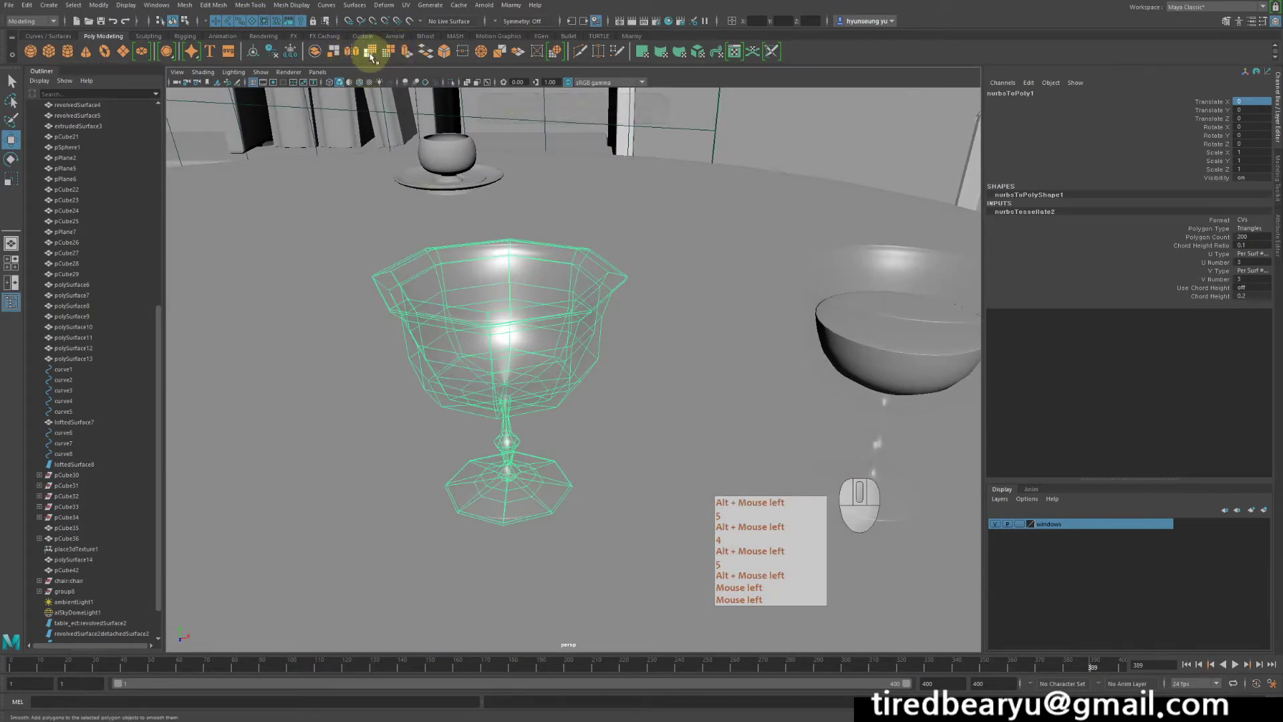
pyautogui.click(371, 56)
pyautogui.click(916, 166)
pyautogui.keyDown('alt'); pyautogui.moveTo(899, 172); pyautogui.dragTo(600, 306); pyautogui.keyUp('alt')
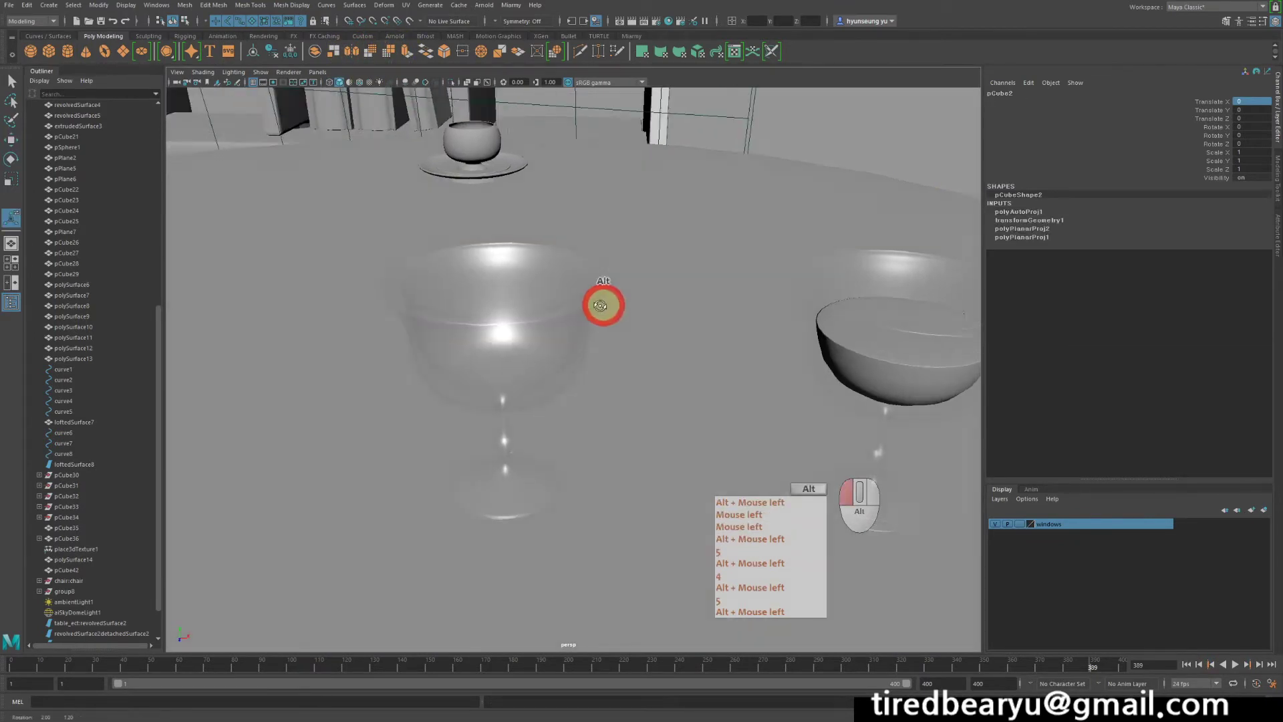
# - Try duplicating the smoothed polygon glass and undo the duplication
pyautogui.click(531, 348)
pyautogui.keyDown('alt'); pyautogui.moveTo(532, 348); pyautogui.dragTo(591, 401); pyautogui.keyUp('alt')
pyautogui.hotkey('ctrl', 'd')
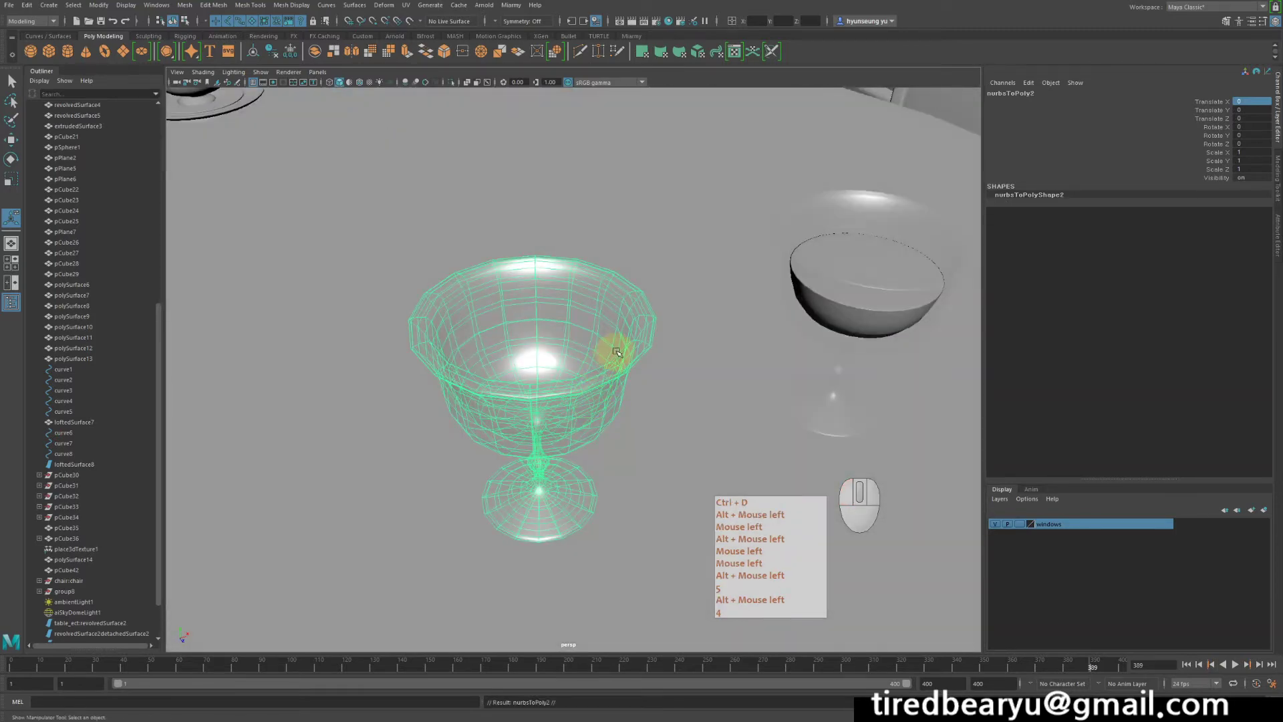
pyautogui.keyDown('alt'); pyautogui.moveTo(616, 353); pyautogui.dragTo(594, 318); pyautogui.keyUp('alt')
pyautogui.keyDown('alt'); pyautogui.moveTo(595, 317); pyautogui.dragTo(514, 281, button='right'); pyautogui.keyUp('alt')
pyautogui.keyDown('alt'); pyautogui.moveTo(521, 264); pyautogui.dragTo(716, 218, button='middle'); pyautogui.keyUp('alt')
pyautogui.keyDown('alt'); pyautogui.moveTo(716, 218); pyautogui.dragTo(670, 224); pyautogui.keyUp('alt')
pyautogui.press('w')
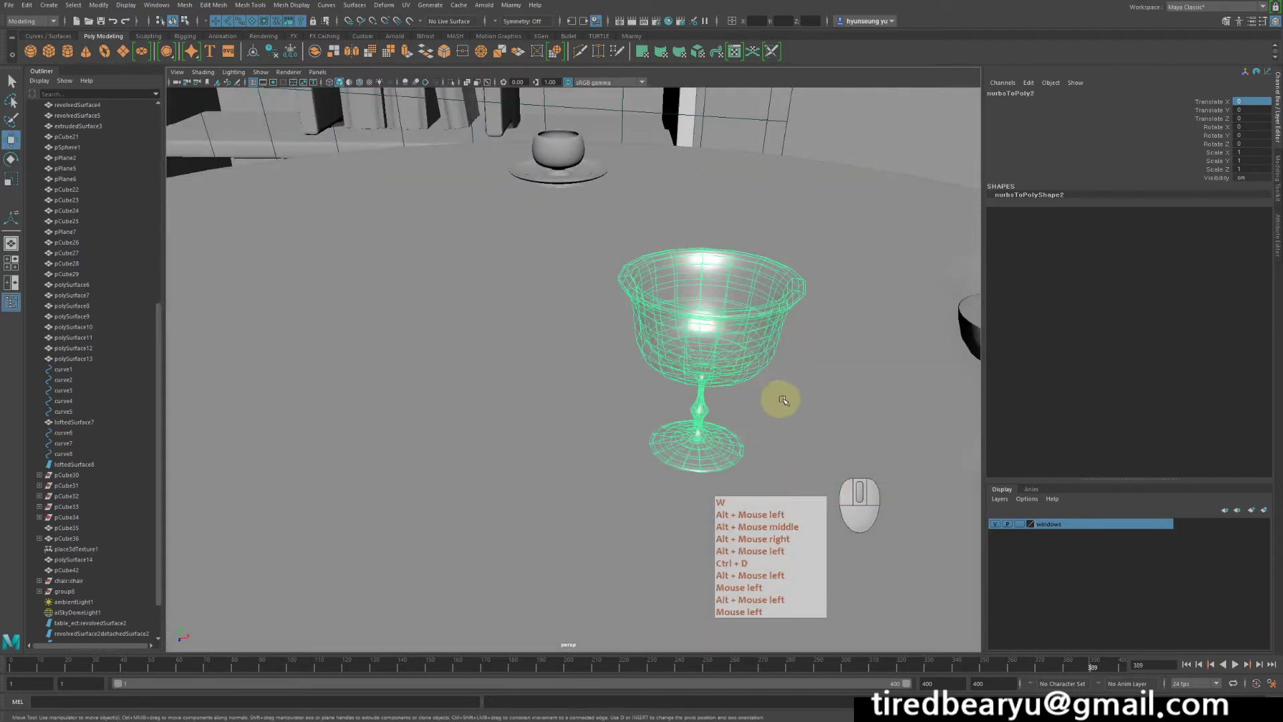
pyautogui.keyDown('alt'); pyautogui.moveTo(783, 399); pyautogui.dragTo(499, 333, button='right'); pyautogui.keyUp('alt')
pyautogui.keyDown('alt'); pyautogui.moveTo(876, 384); pyautogui.dragTo(830, 257, button='middle'); pyautogui.keyUp('alt')
pyautogui.keyDown('alt'); pyautogui.moveTo(830, 257); pyautogui.dragTo(740, 275, button='right'); pyautogui.keyUp('alt')
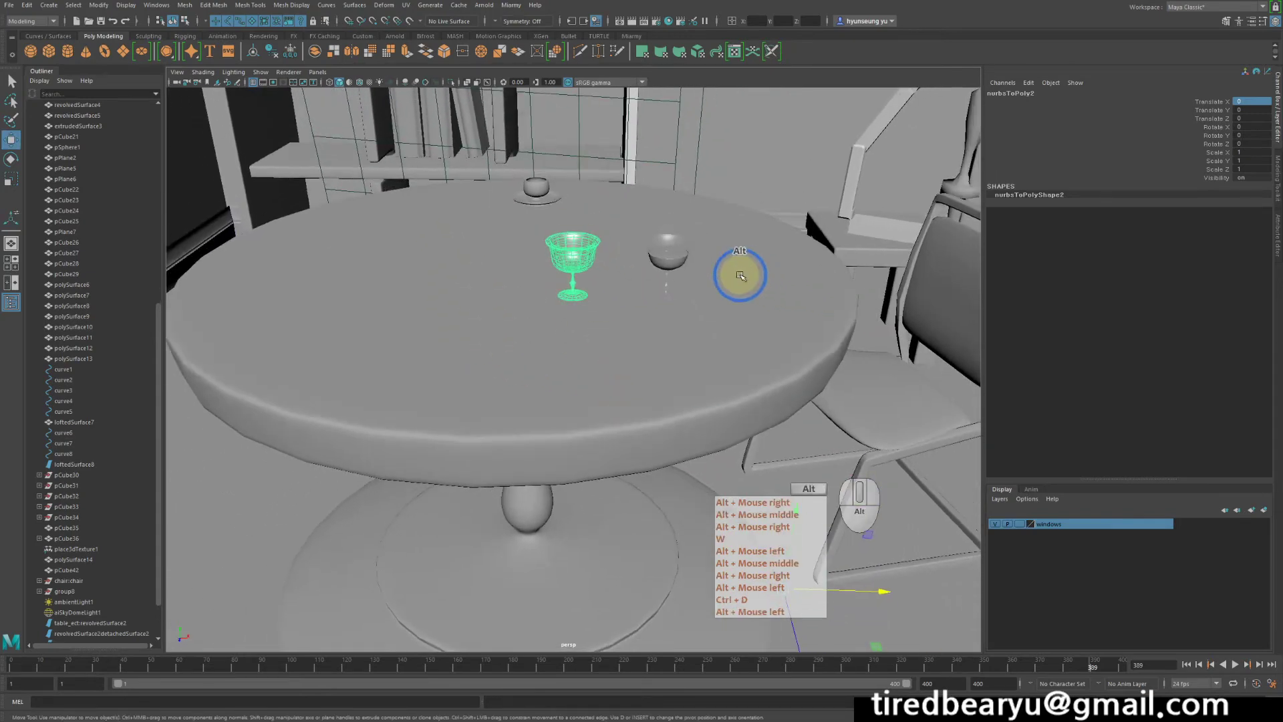
pyautogui.press('z')
pyautogui.press('z')
pyautogui.hotkey('shift', 'z')
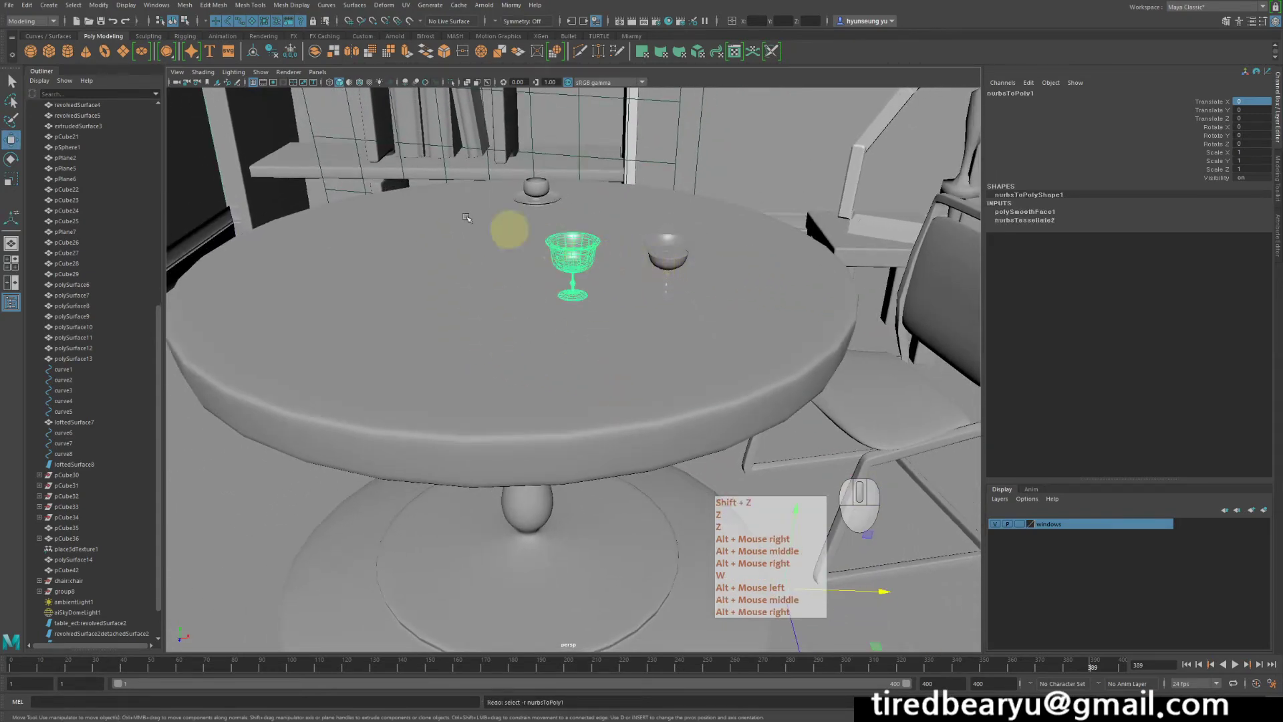
# - Center the polygon glass's pivot and move the glass along X to a Translate X of about -0.40
pyautogui.click(102, 7)
pyautogui.click(143, 80)
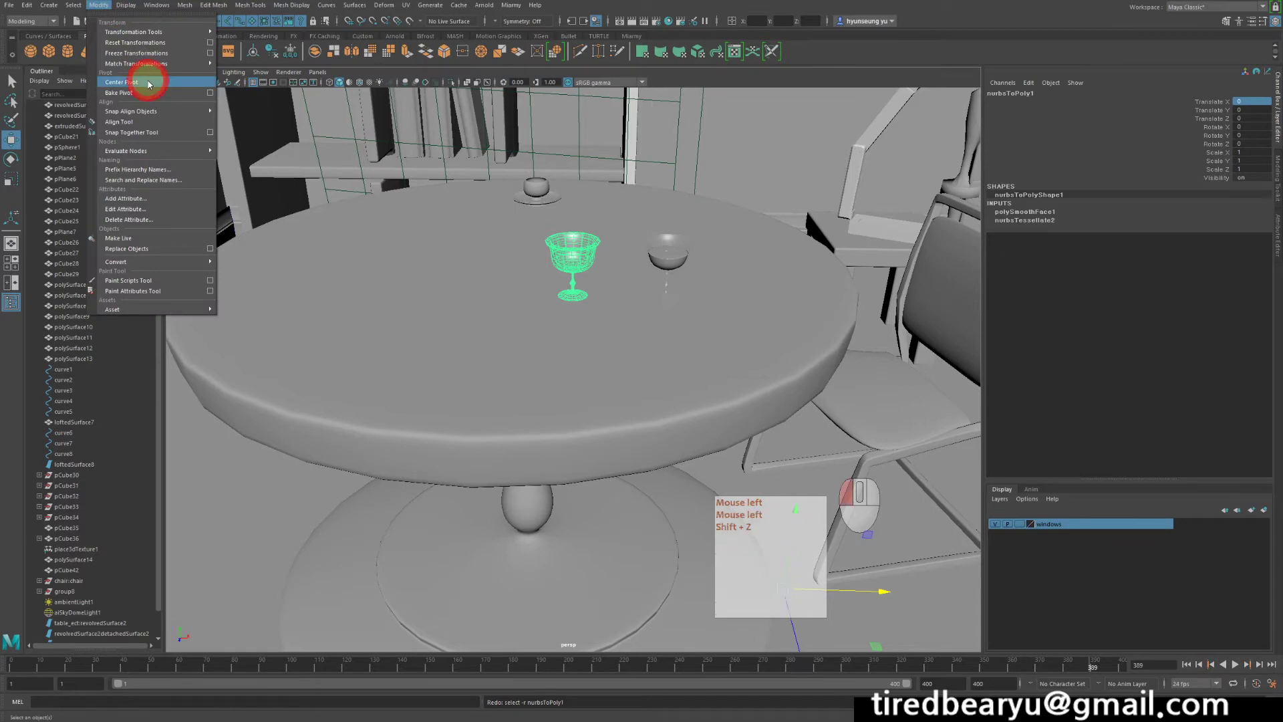
pyautogui.keyDown('alt'); pyautogui.moveTo(561, 172); pyautogui.dragTo(775, 207, button='right'); pyautogui.keyUp('alt')
pyautogui.keyDown('alt'); pyautogui.moveTo(776, 208); pyautogui.dragTo(701, 309, button='middle'); pyautogui.keyUp('alt')
pyautogui.moveTo(702, 310); pyautogui.dragTo(769, 312)
pyautogui.press('z')
pyautogui.moveTo(720, 306); pyautogui.dragTo(593, 267, button='middle')
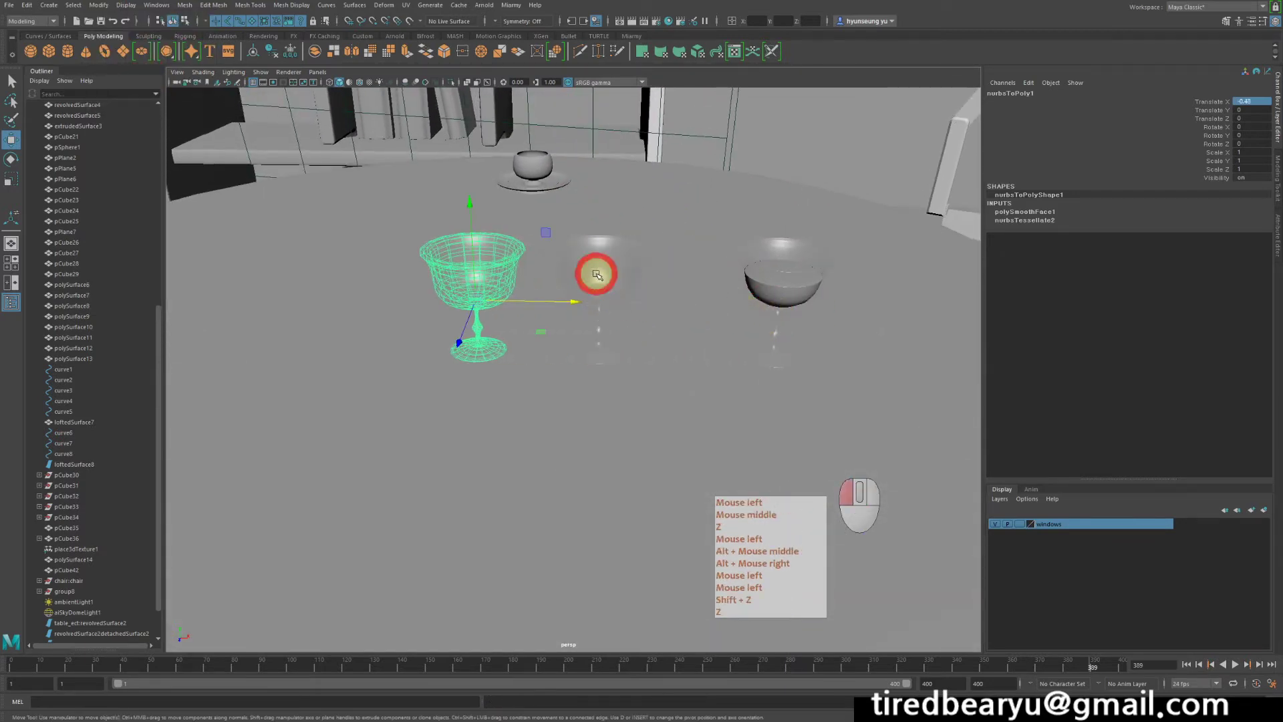
# - Delete the duplicated NURBS glass standing between the polygon glass and the glass with the liquid
pyautogui.click(594, 267)
pyautogui.keyDown('alt'); pyautogui.moveTo(644, 300); pyautogui.dragTo(673, 278, button='right'); pyautogui.keyUp('alt')
pyautogui.keyDown('alt'); pyautogui.moveTo(673, 278); pyautogui.dragTo(705, 321, button='middle'); pyautogui.keyUp('alt')
pyautogui.click(705, 317)
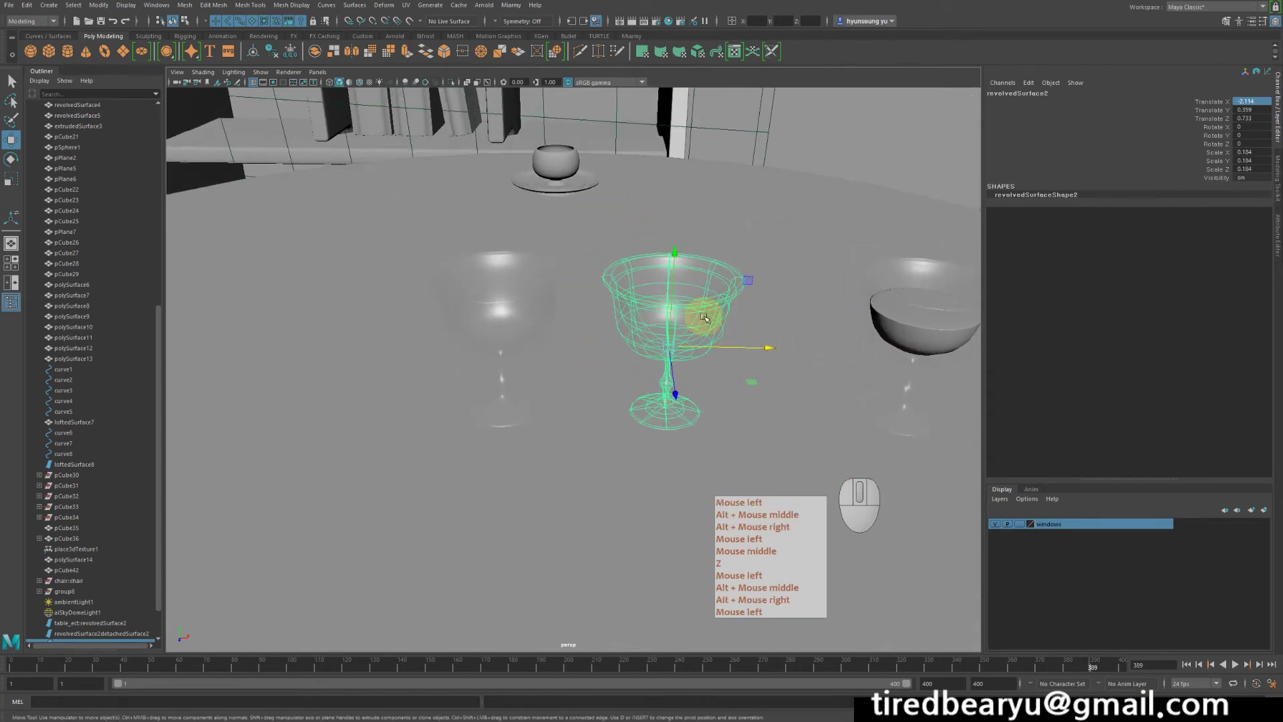
pyautogui.press('Delete')
# - Duplicate the polygon glass and move the copy along X to a Translate X of about -0.835
pyautogui.click(528, 296)
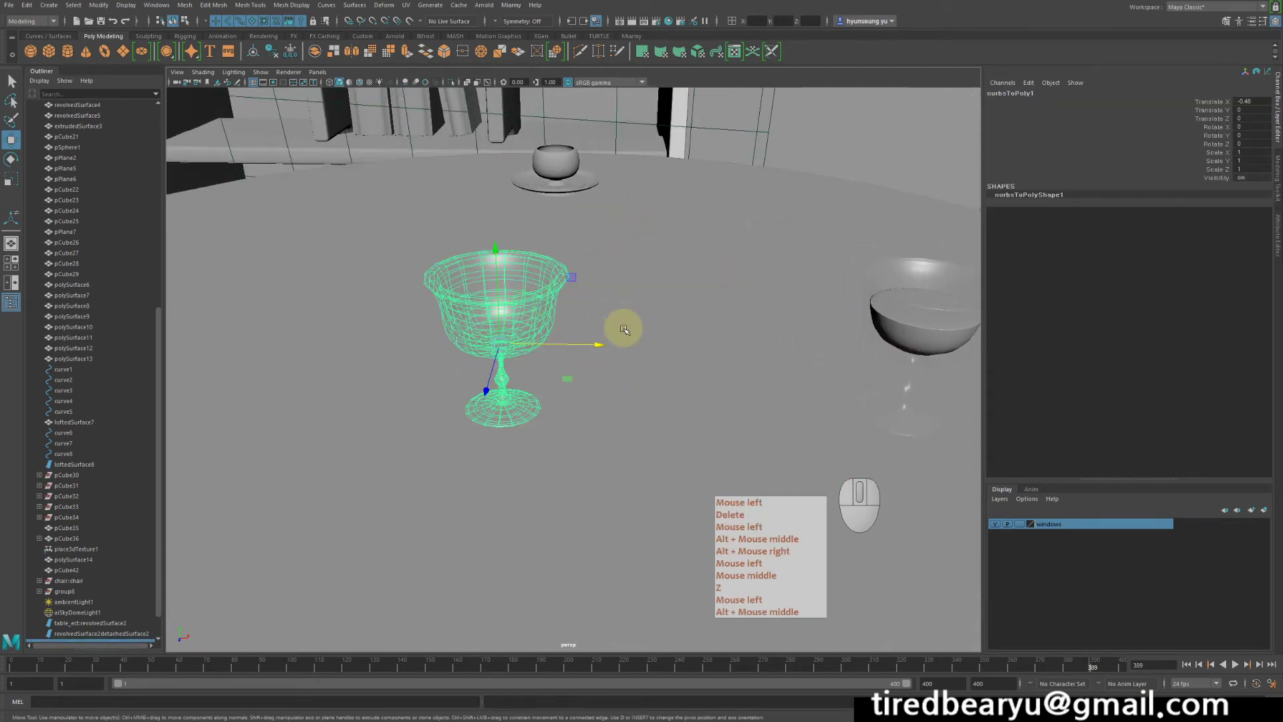
pyautogui.moveTo(599, 348); pyautogui.dragTo(539, 349)
pyautogui.hotkey('ctrl', 'd')
pyautogui.keyDown('alt'); pyautogui.moveTo(539, 349); pyautogui.dragTo(671, 332, button='middle'); pyautogui.keyUp('alt')
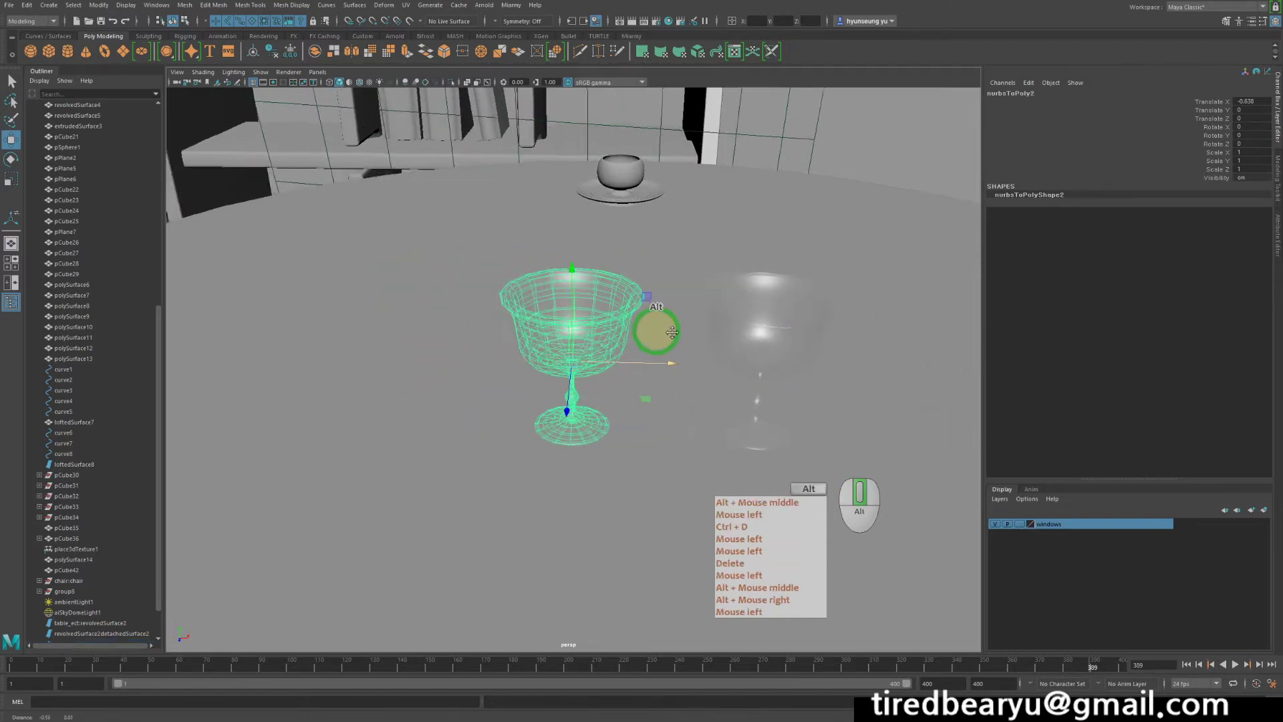
pyautogui.keyDown('alt'); pyautogui.moveTo(672, 332); pyautogui.dragTo(751, 323, button='right'); pyautogui.keyUp('alt')
pyautogui.keyDown('alt'); pyautogui.moveTo(751, 324); pyautogui.dragTo(684, 313); pyautogui.keyUp('alt')
pyautogui.keyDown('alt'); pyautogui.moveTo(713, 311); pyautogui.dragTo(688, 309, button='middle'); pyautogui.keyUp('alt')
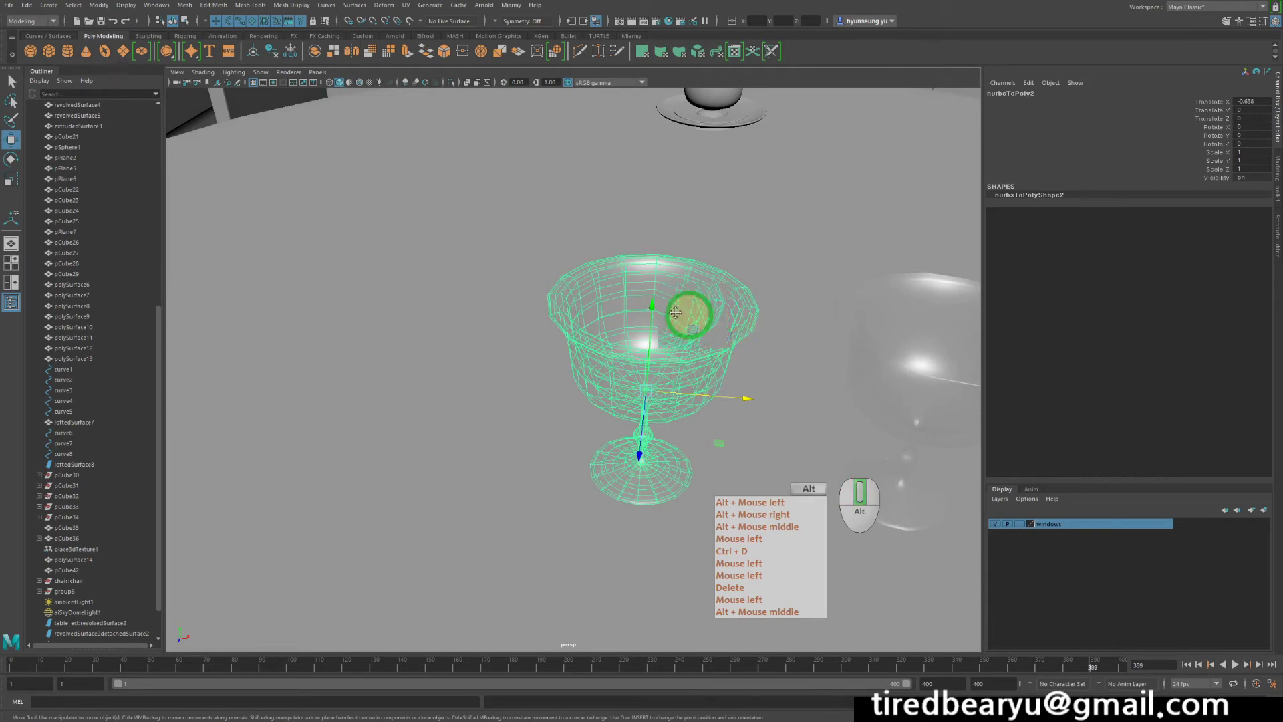
# - Detach the copied polygon glass along a horizontal edge loop on the inner wall of its bowl
pyautogui.keyDown('alt'); pyautogui.moveTo(688, 310); pyautogui.dragTo(742, 309, button='right'); pyautogui.keyUp('alt')
pyautogui.press('q')
pyautogui.rightClick(597, 254)
pyautogui.click(596, 222)
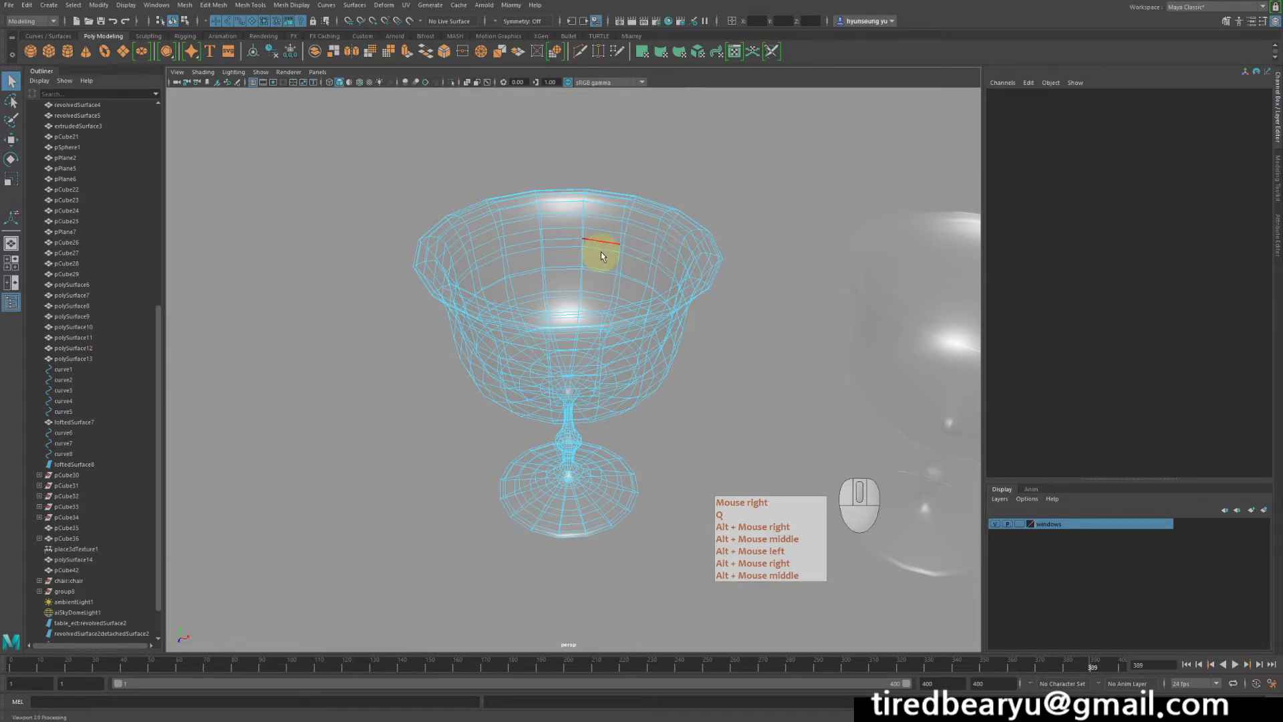
pyautogui.press('5')
pyautogui.keyDown('alt'); pyautogui.moveTo(599, 262); pyautogui.dragTo(604, 278); pyautogui.keyUp('alt')
pyautogui.press('6')
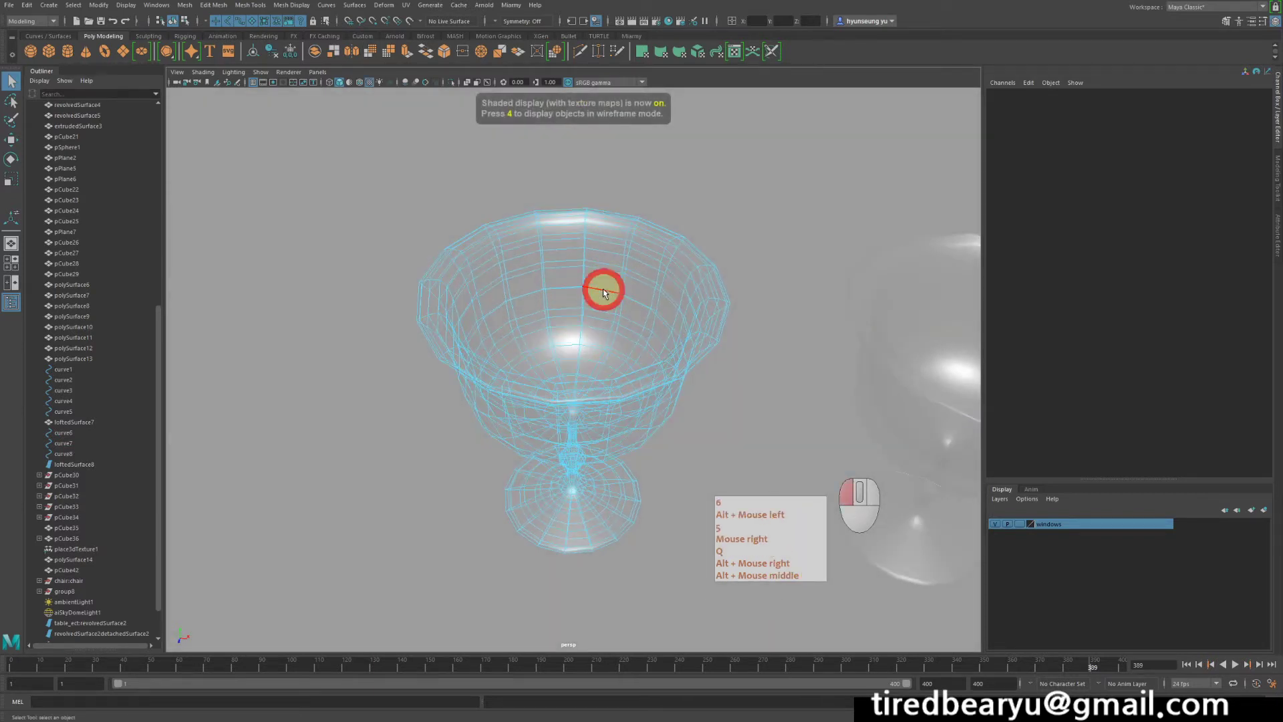
pyautogui.doubleClick(603, 292)
pyautogui.keyDown('alt'); pyautogui.moveTo(703, 322); pyautogui.dragTo(588, 271); pyautogui.keyUp('alt')
pyautogui.press('f')
pyautogui.keyDown('alt'); pyautogui.moveTo(588, 271); pyautogui.dragTo(481, 278, button='right'); pyautogui.keyUp('alt')
pyautogui.keyDown('alt'); pyautogui.moveTo(481, 278); pyautogui.dragTo(511, 274); pyautogui.keyUp('alt')
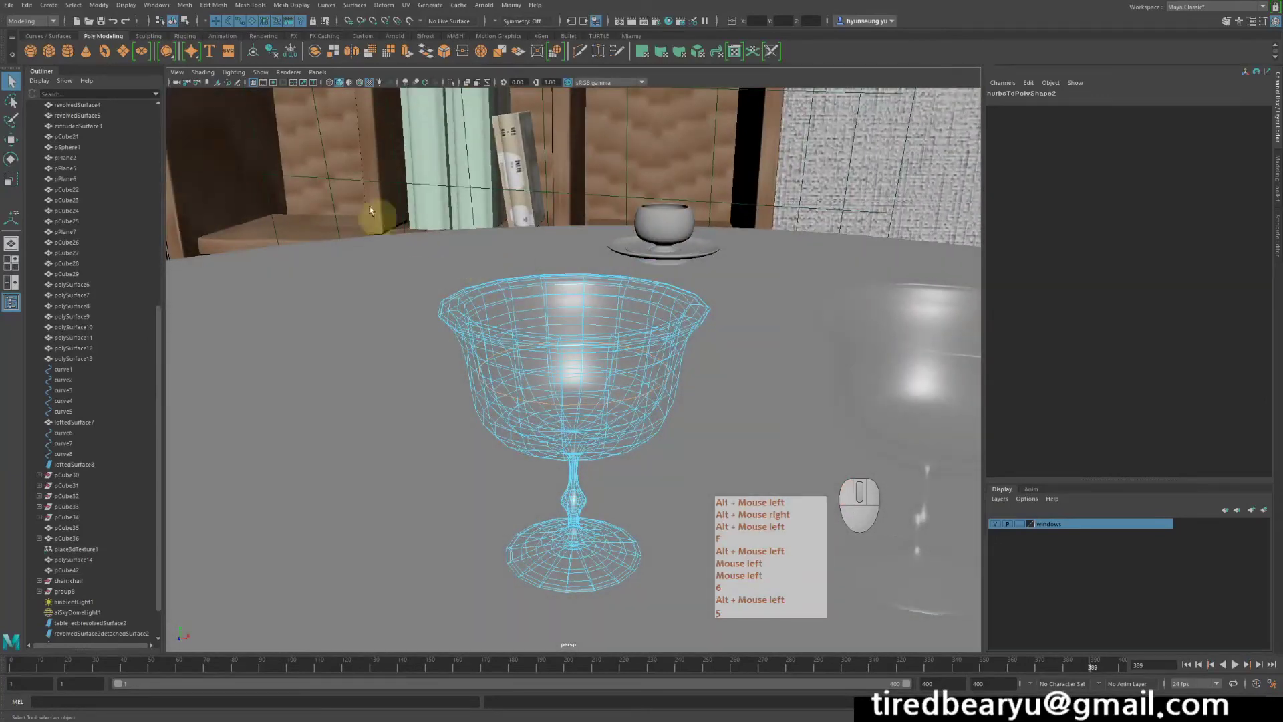
pyautogui.click(205, 7)
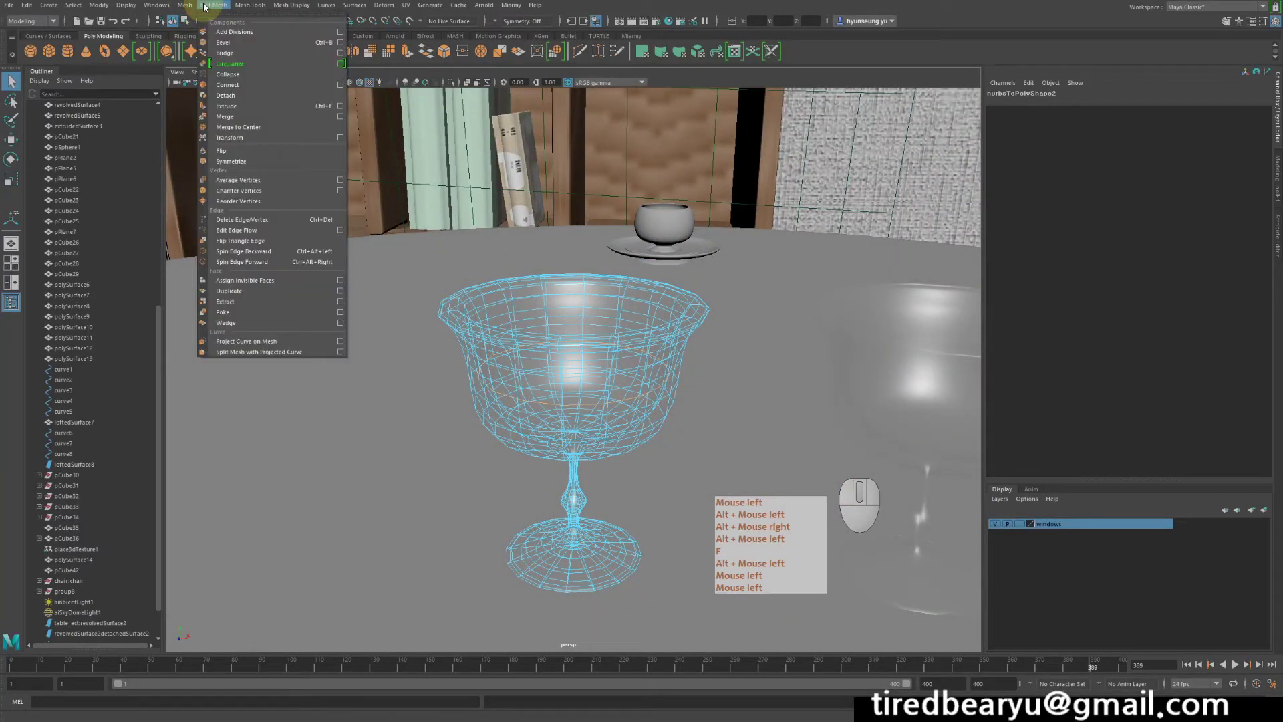
pyautogui.click(237, 98)
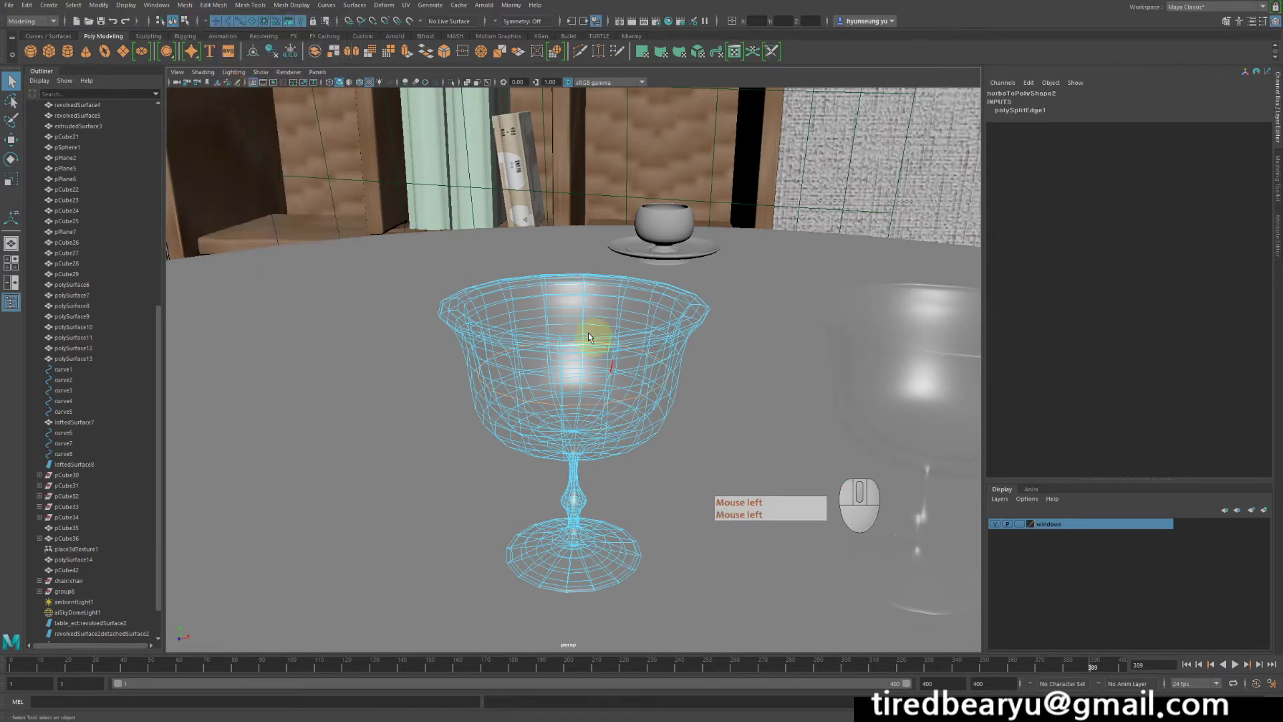
# - Select the detached glass in object mode, try moving it along X, and undo the move
pyautogui.moveTo(538, 290); pyautogui.dragTo(603, 260, button='right')
pyautogui.click(608, 289)
pyautogui.press('w')
pyautogui.moveTo(665, 409); pyautogui.dragTo(664, 372, button='middle')
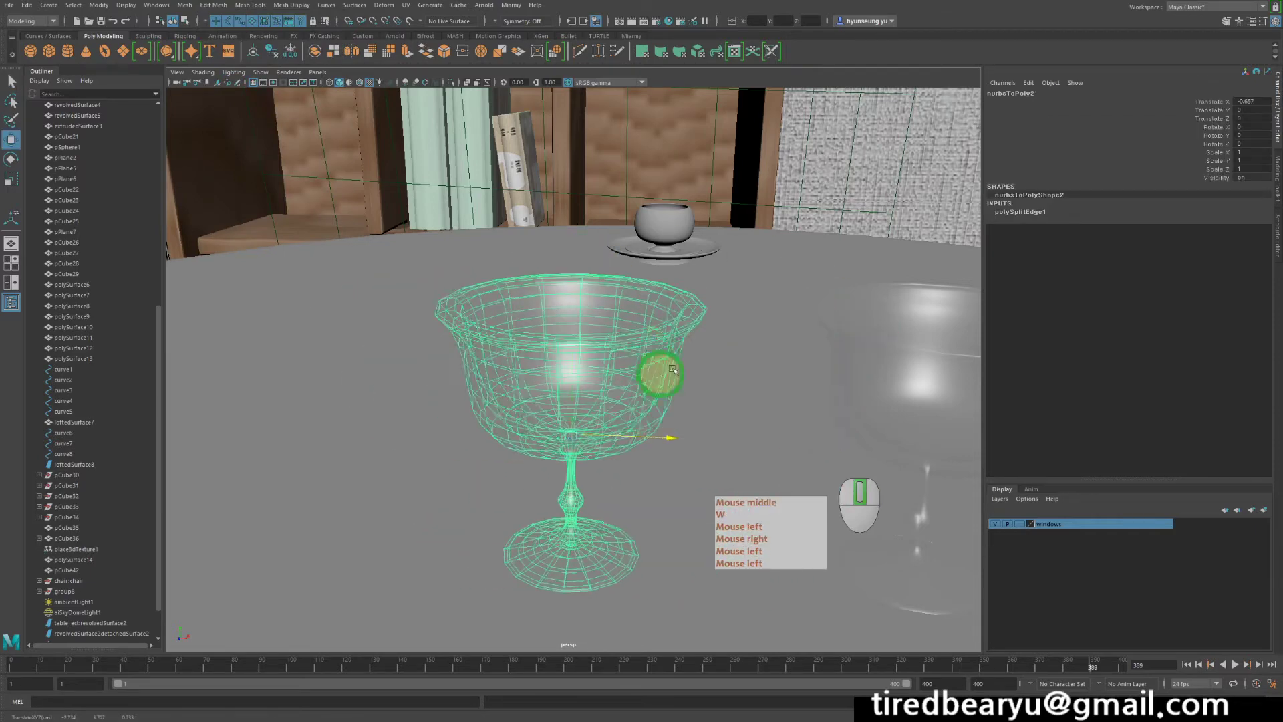
pyautogui.press('z')
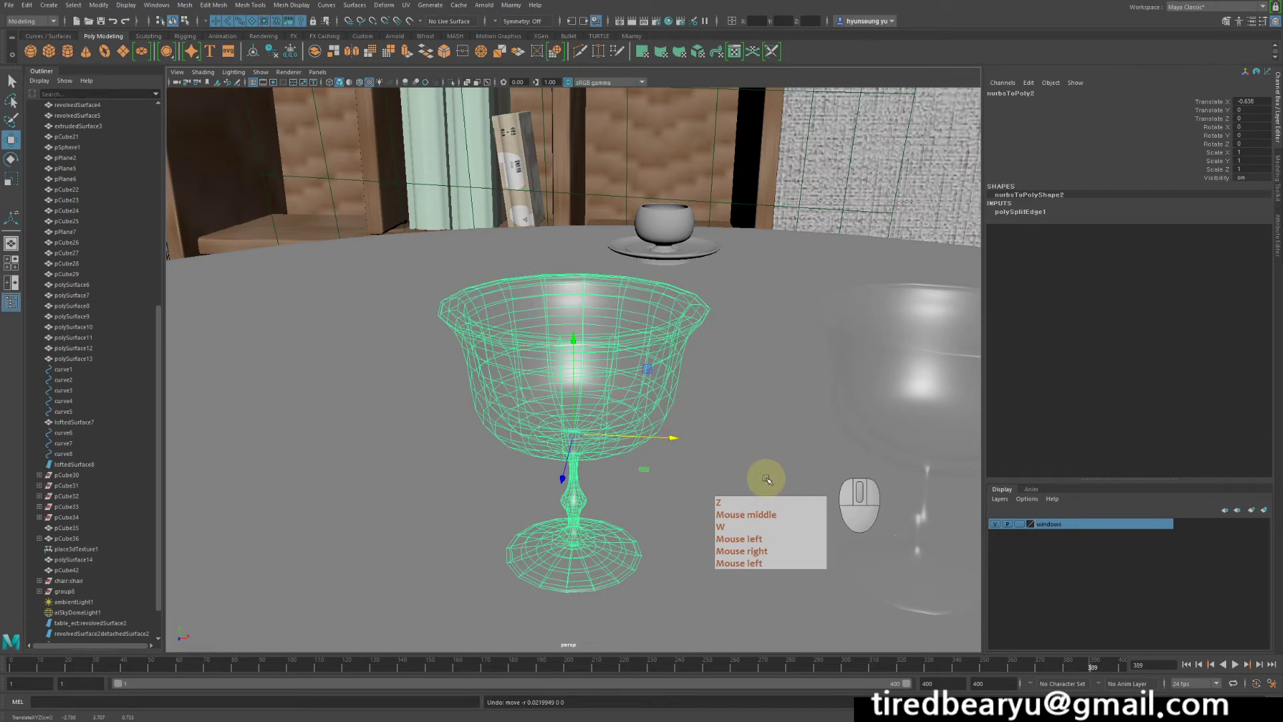
# - Separate the detached glass mesh into its pieces and delete the outer glass, keeping only the inner bowl surface
pyautogui.click(184, 5)
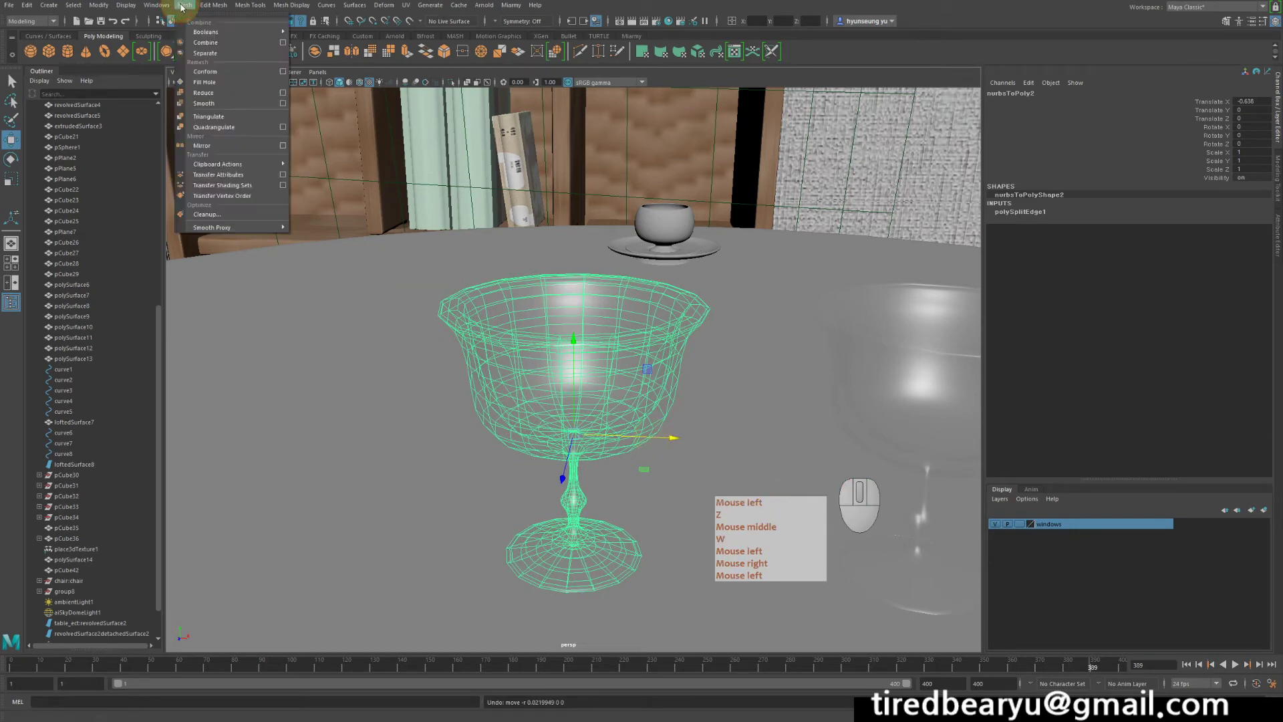
pyautogui.click(207, 54)
pyautogui.click(572, 298)
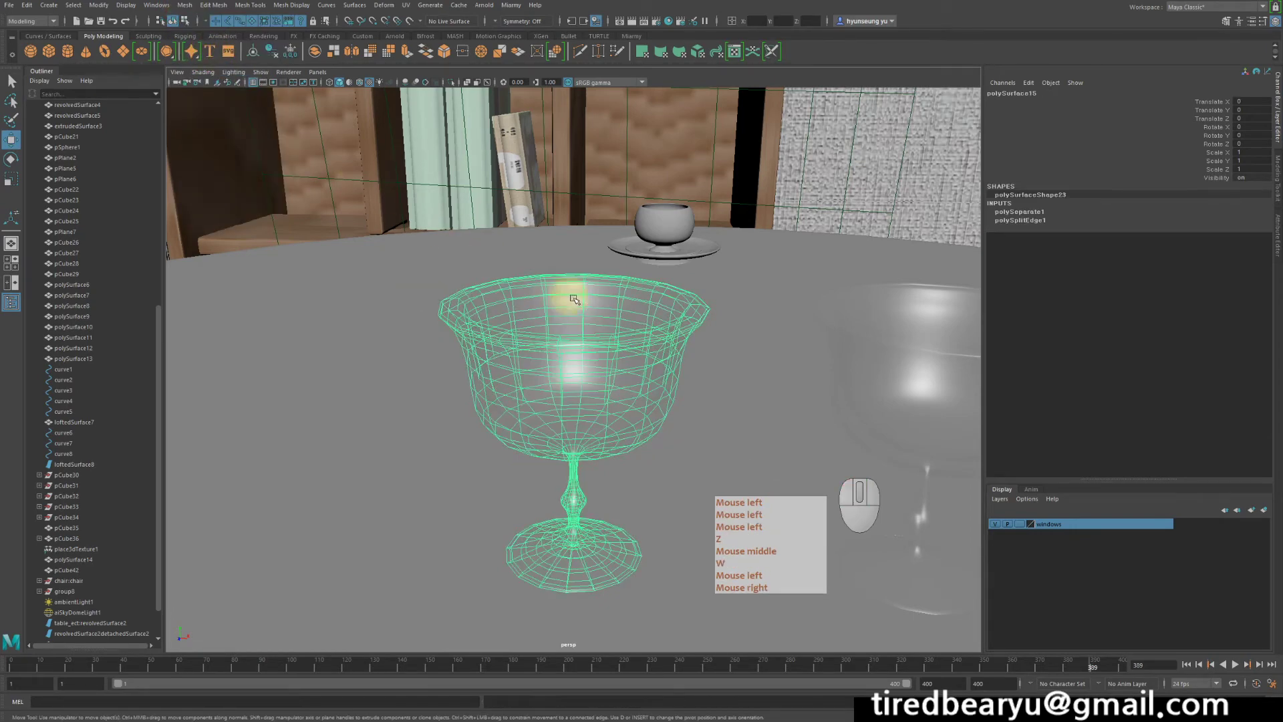
pyautogui.press('w')
pyautogui.moveTo(886, 380); pyautogui.dragTo(594, 353, button='middle')
pyautogui.press('z')
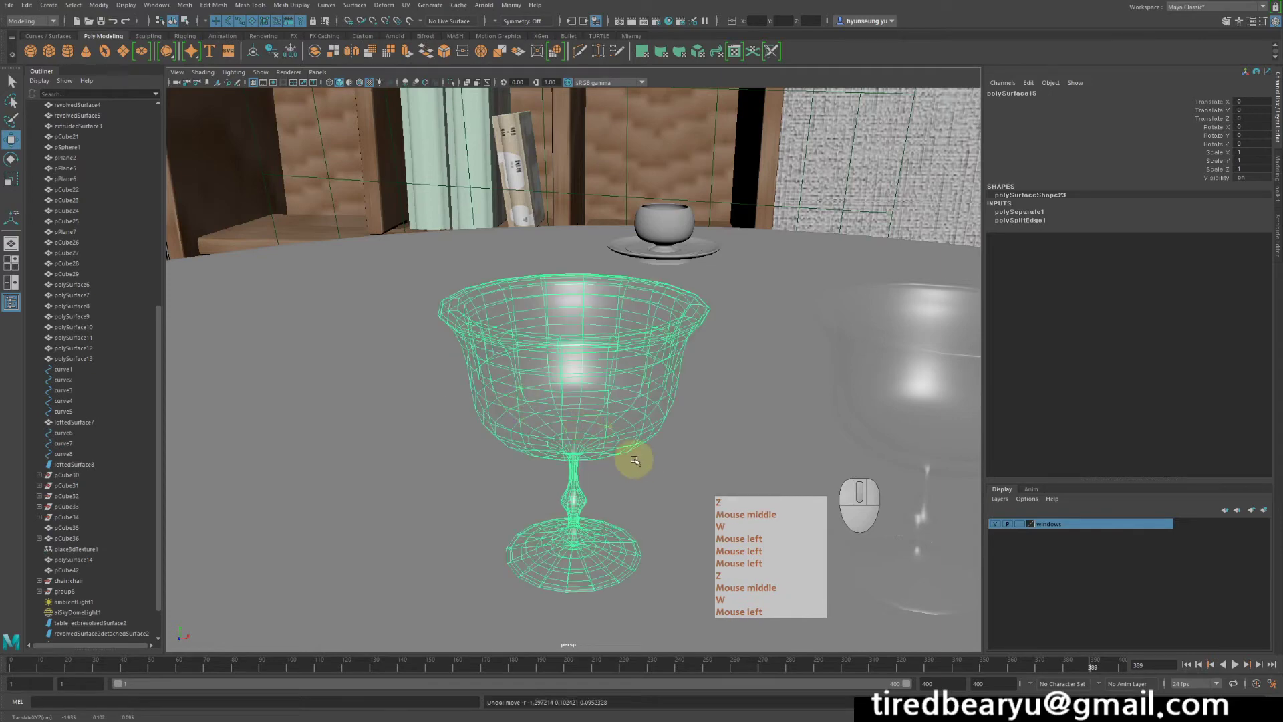
pyautogui.press('Delete')
# - Select the remaining inner bowl surface and close its open top with Fill Hole
pyautogui.click(627, 398)
pyautogui.keyDown('alt'); pyautogui.moveTo(639, 414); pyautogui.dragTo(675, 403); pyautogui.keyUp('alt')
pyautogui.keyDown('alt'); pyautogui.moveTo(675, 403); pyautogui.dragTo(848, 407, button='right'); pyautogui.keyUp('alt')
pyautogui.keyDown('alt'); pyautogui.moveTo(772, 398); pyautogui.dragTo(695, 404); pyautogui.keyUp('alt')
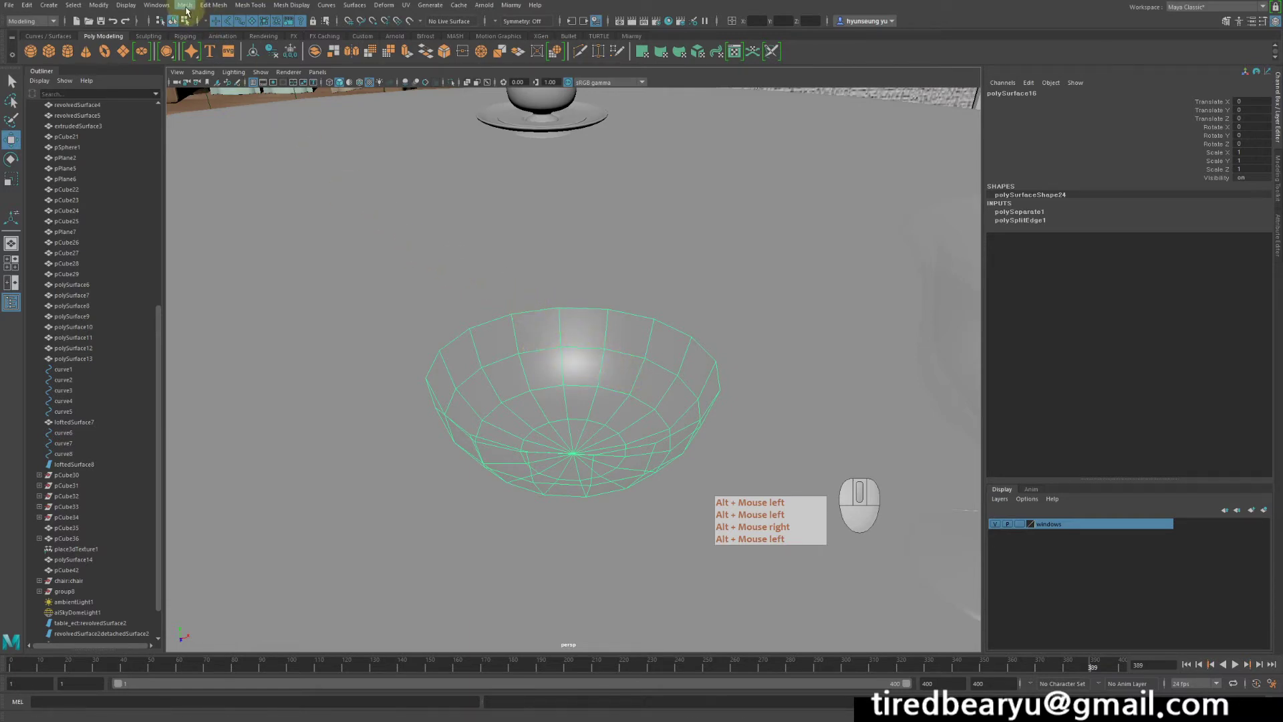
pyautogui.click(186, 5)
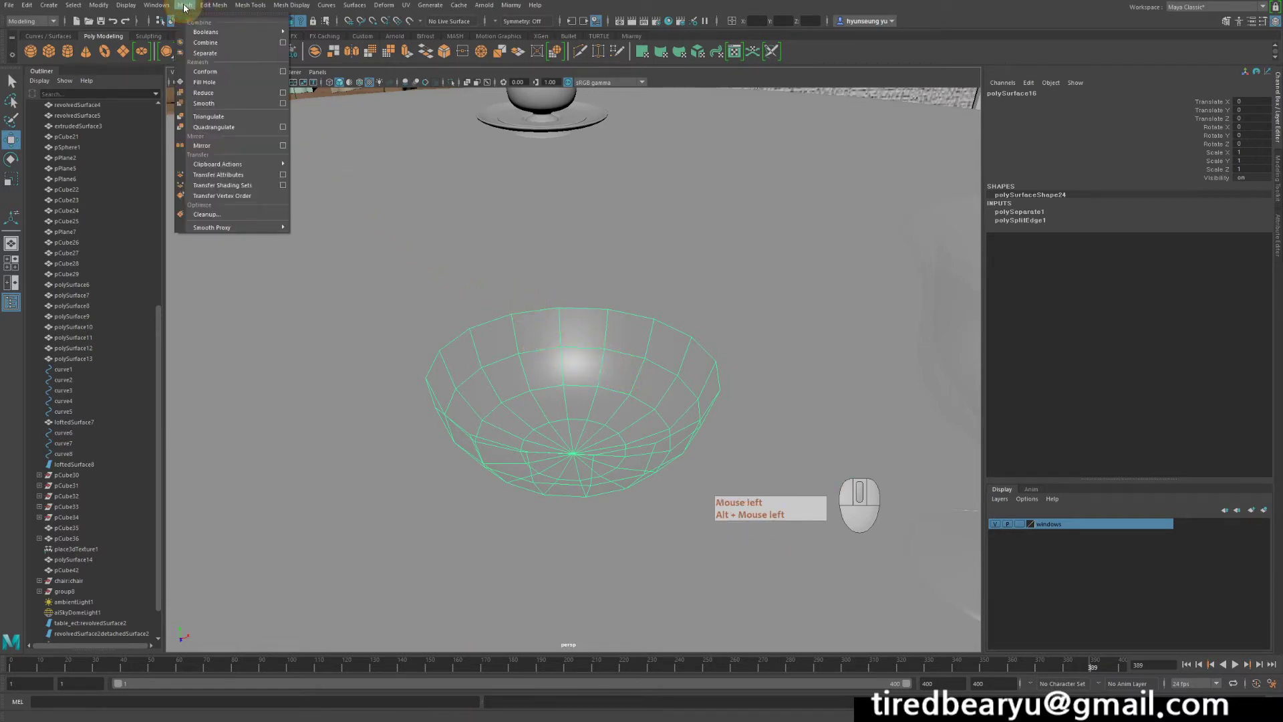
pyautogui.moveTo(214, 7)
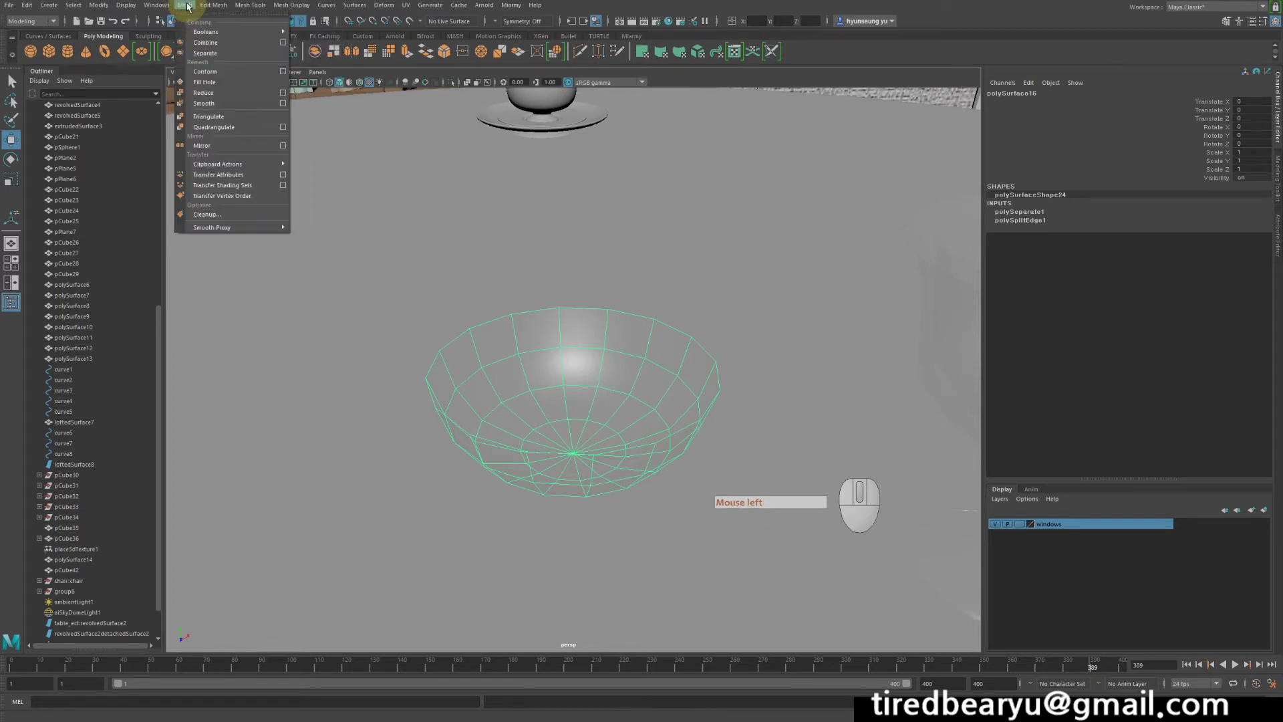
pyautogui.click(214, 86)
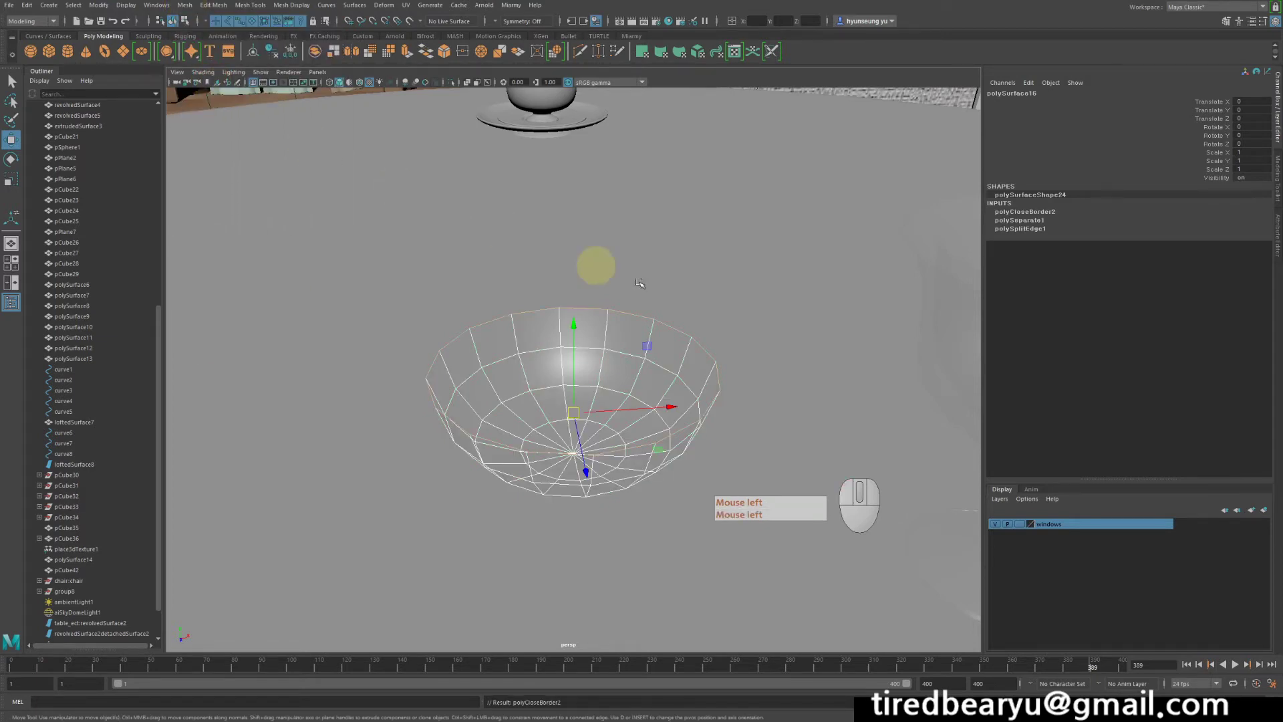
# - Assign one of the existing Blinn materials to the closed liquid mesh
pyautogui.moveTo(596, 264)
pyautogui.keyDown('alt'); pyautogui.mouseDown()
pyautogui.moveTo(730, 301)
pyautogui.moveTo(735, 274)
pyautogui.mouseUp(); pyautogui.keyUp('alt')
pyautogui.press('5')
pyautogui.keyDown('alt'); pyautogui.moveTo(735, 274); pyautogui.dragTo(643, 281, button='right'); pyautogui.keyUp('alt')
pyautogui.press('5')
pyautogui.press('6')
pyautogui.keyDown('alt'); pyautogui.moveTo(643, 281); pyautogui.dragTo(640, 298); pyautogui.keyUp('alt')
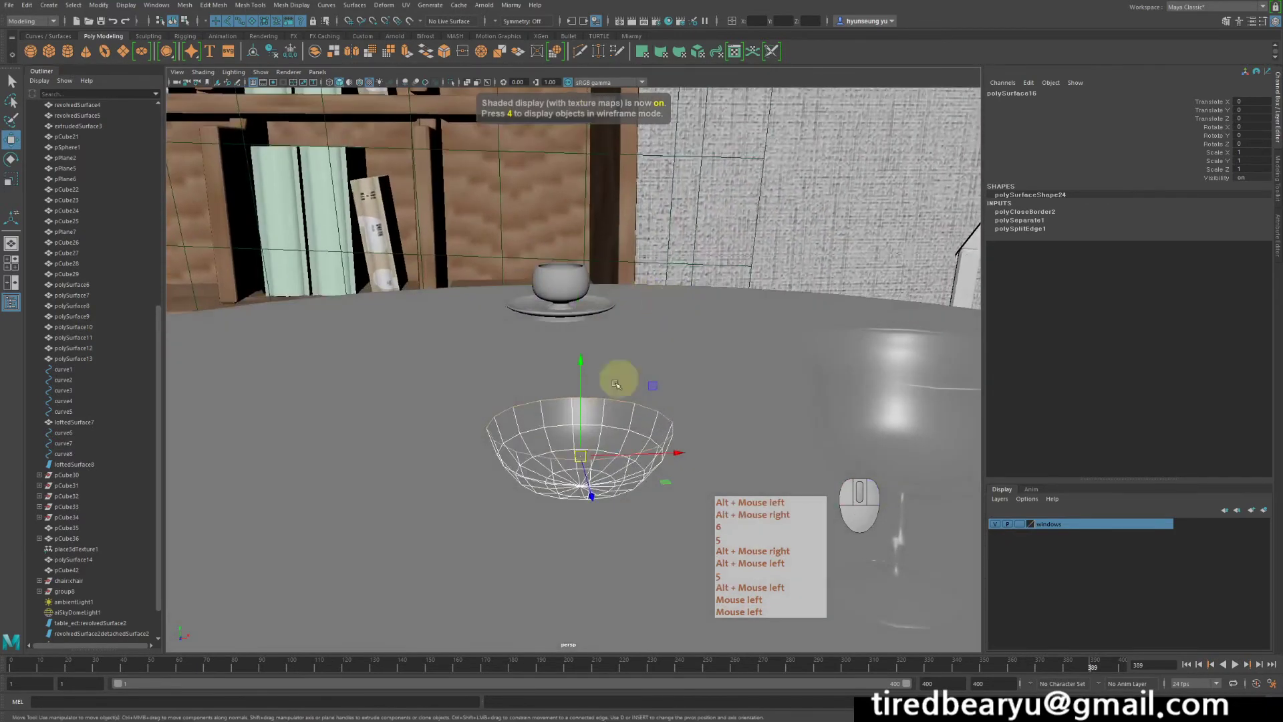
pyautogui.press('q')
pyautogui.moveTo(579, 422); pyautogui.dragTo(583, 475, button='right')
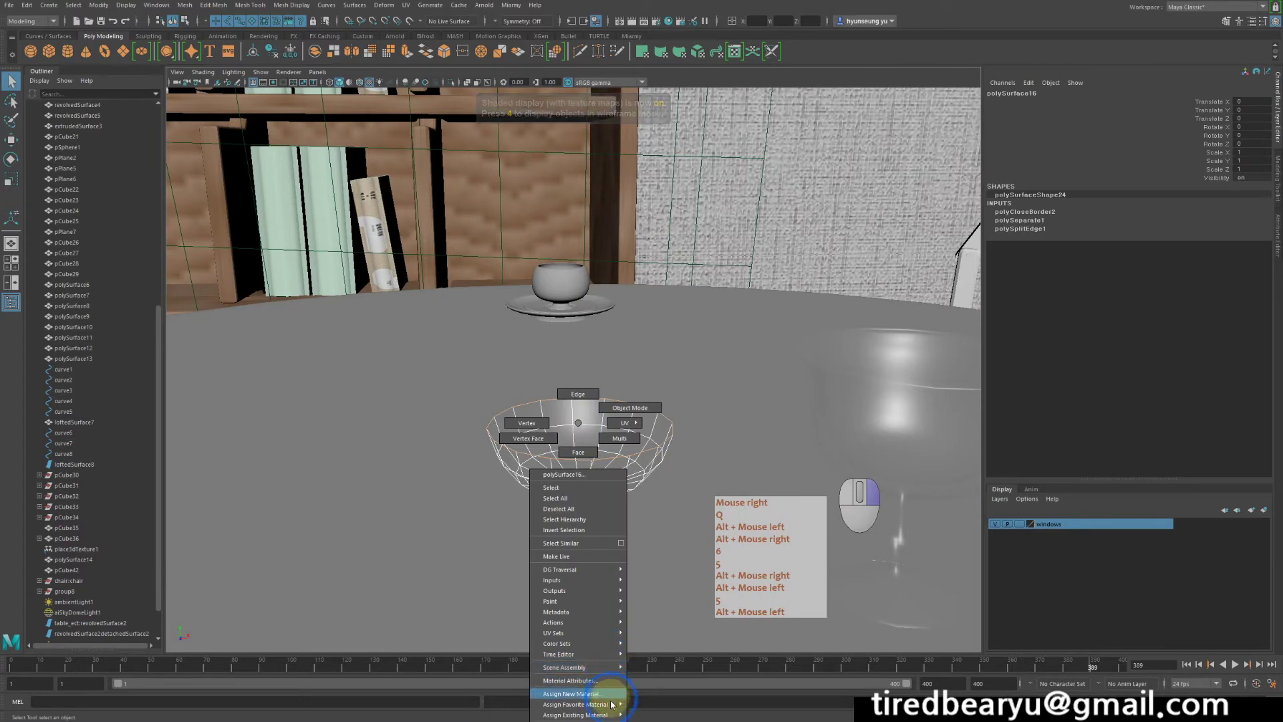
pyautogui.moveTo(610, 705)
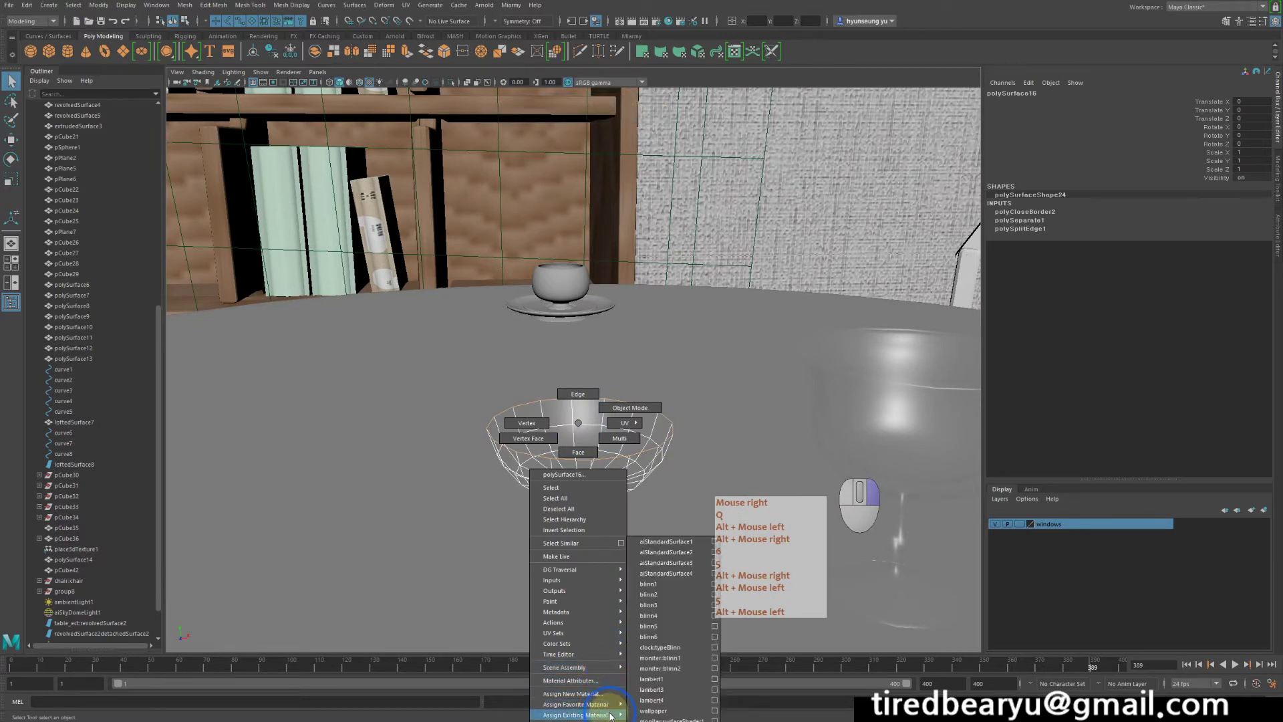
pyautogui.click(673, 632)
pyautogui.click(696, 343)
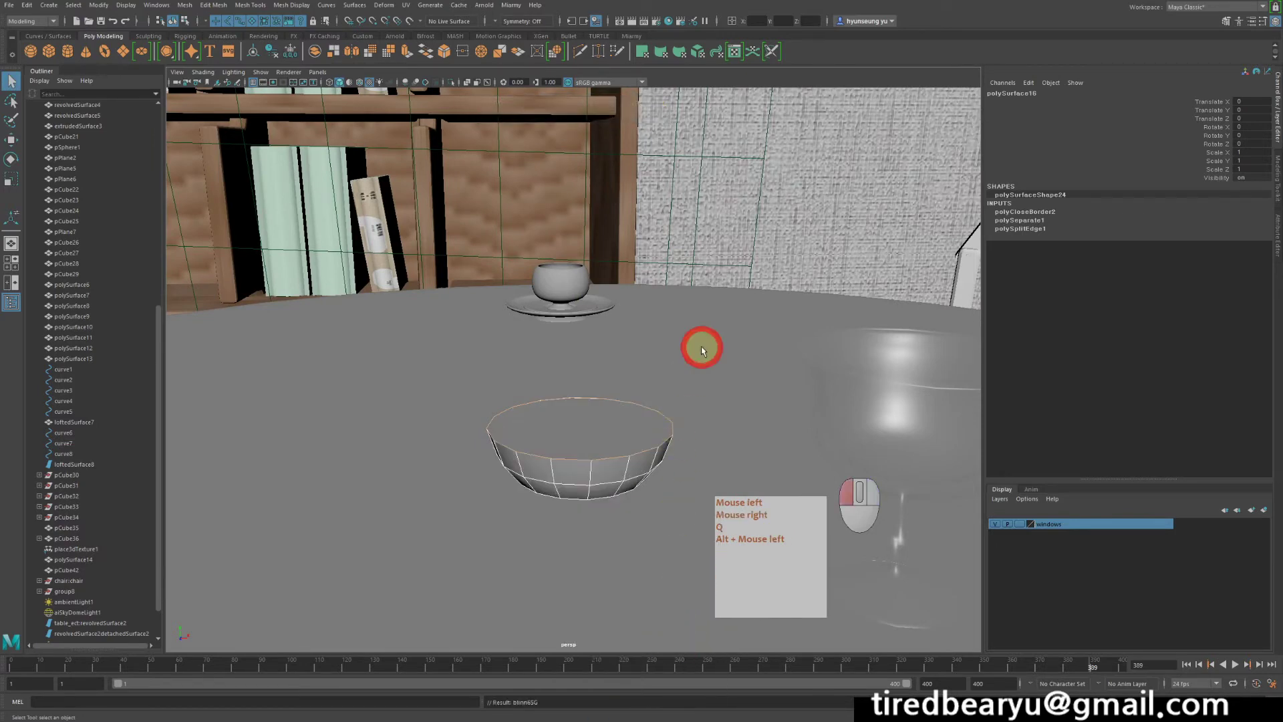
# - Select the flat top face of the liquid mesh and bevel its border
pyautogui.click(622, 403)
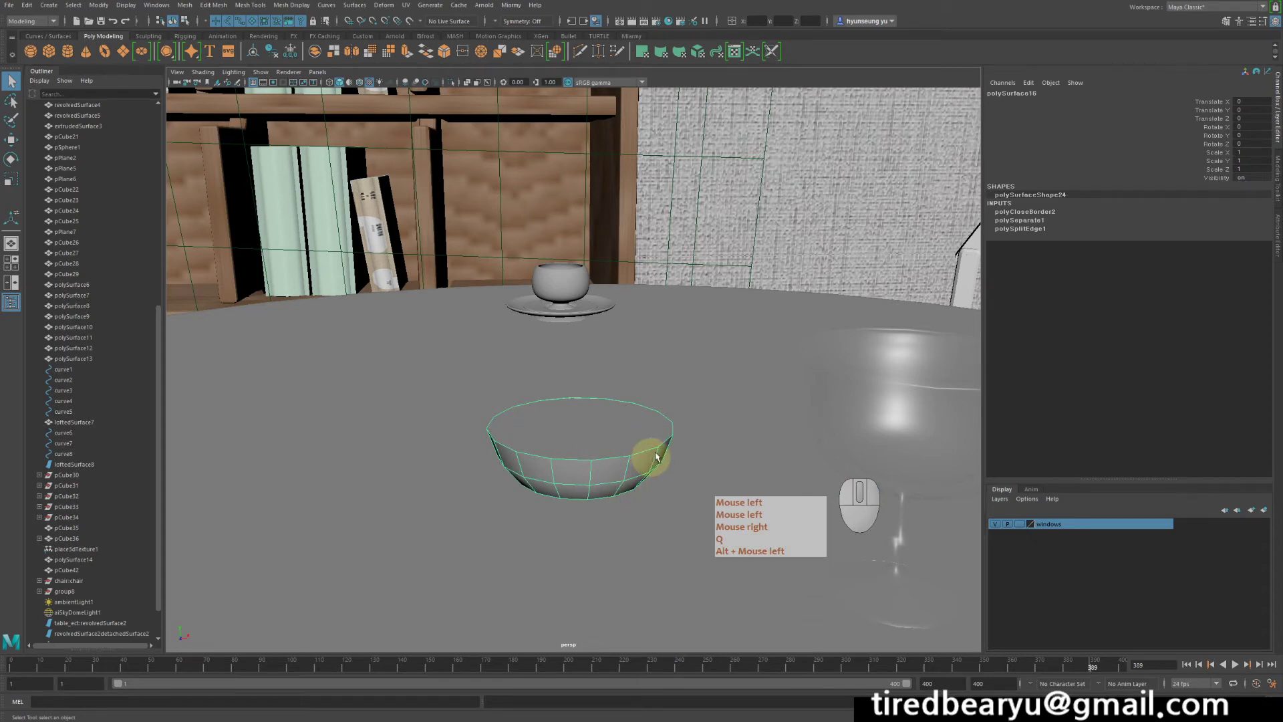
pyautogui.keyDown('alt'); pyautogui.moveTo(610, 424); pyautogui.dragTo(592, 403, button='right'); pyautogui.keyUp('alt')
pyautogui.rightClick(592, 402)
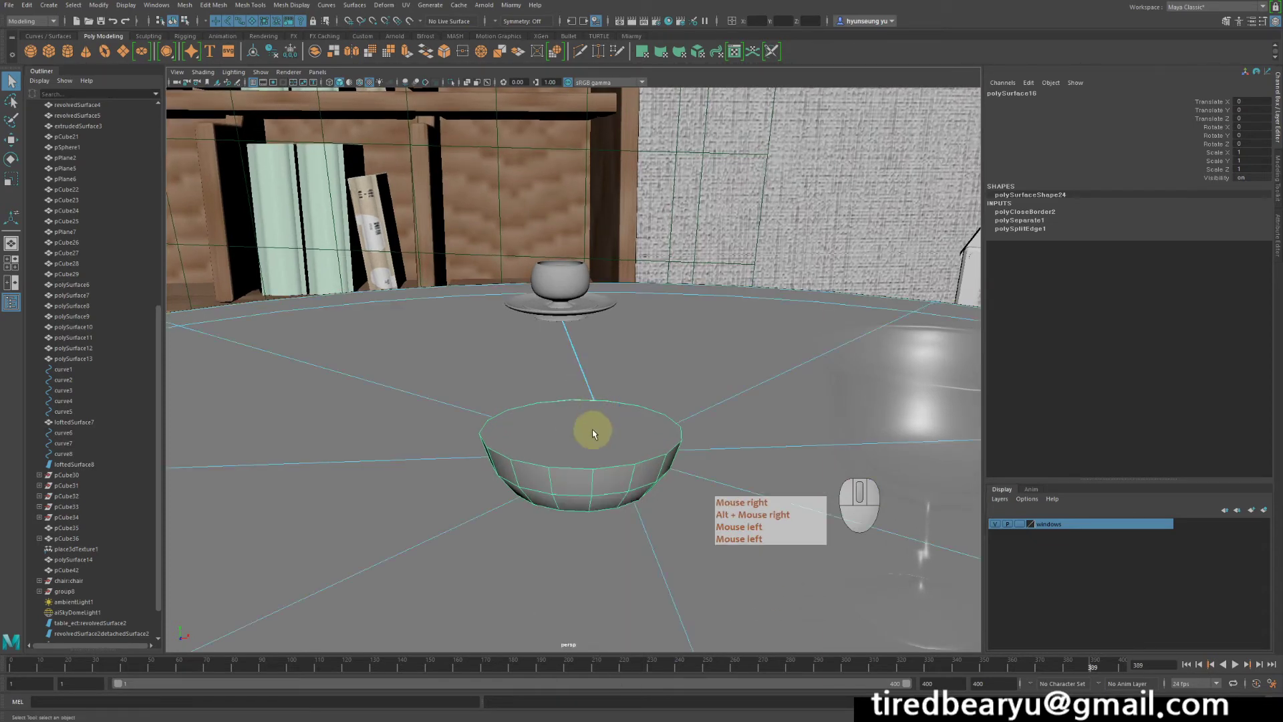
pyautogui.press('z')
pyautogui.rightClick(583, 423)
pyautogui.click(587, 402)
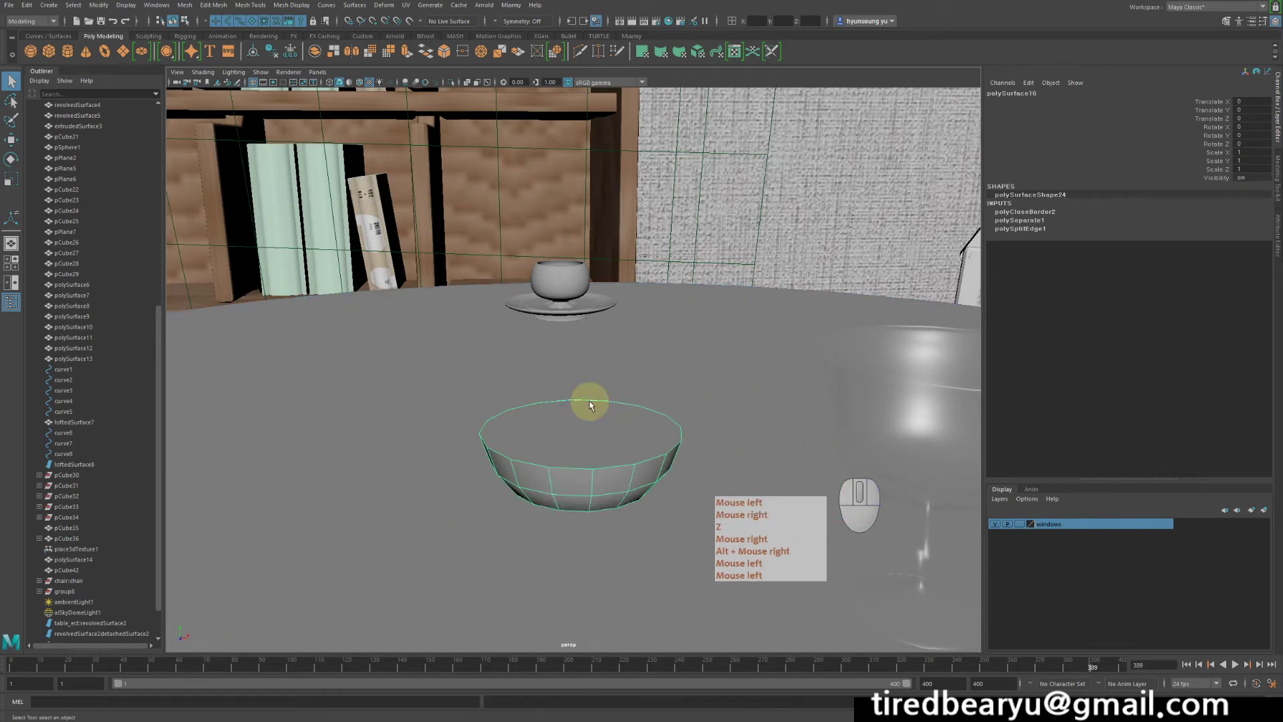
pyautogui.rightClick(568, 428)
pyautogui.click(569, 438)
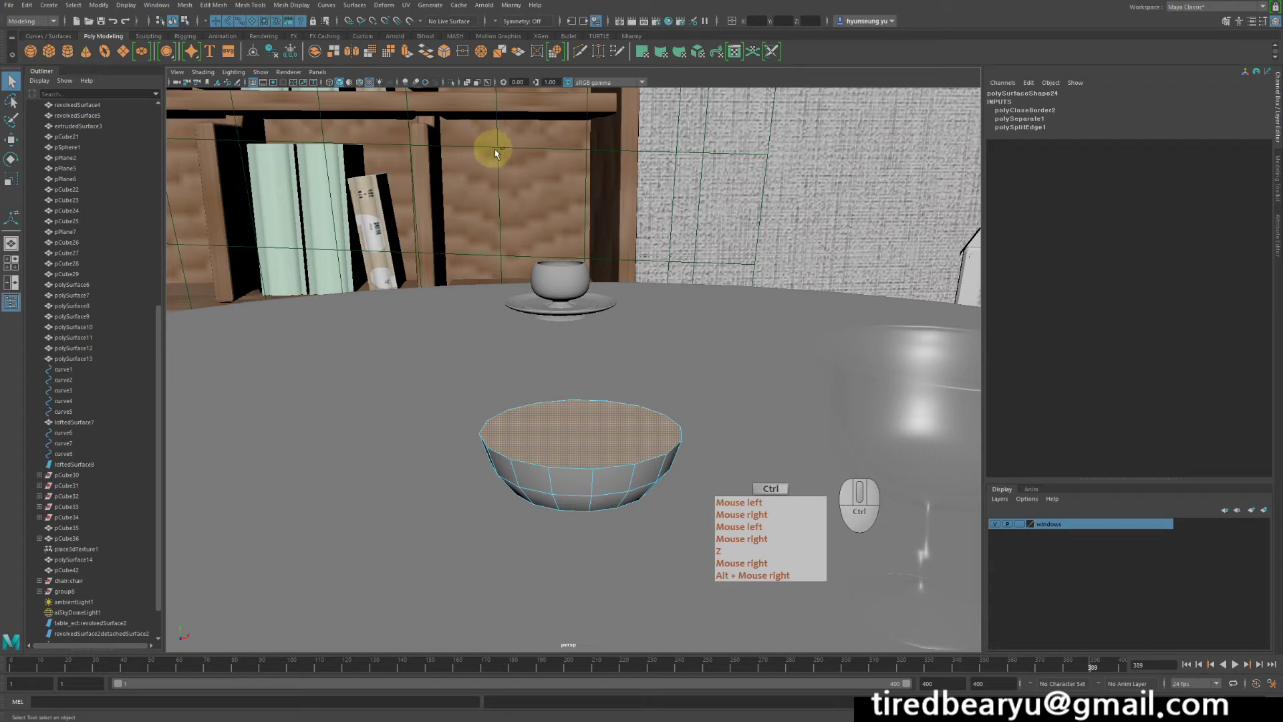
pyautogui.hotkey('ctrl', 'b')
pyautogui.keyDown('alt'); pyautogui.moveTo(636, 301); pyautogui.dragTo(615, 334, button='right'); pyautogui.keyUp('alt')
pyautogui.keyDown('alt'); pyautogui.moveTo(615, 335); pyautogui.dragTo(493, 188, button='middle'); pyautogui.keyUp('alt')
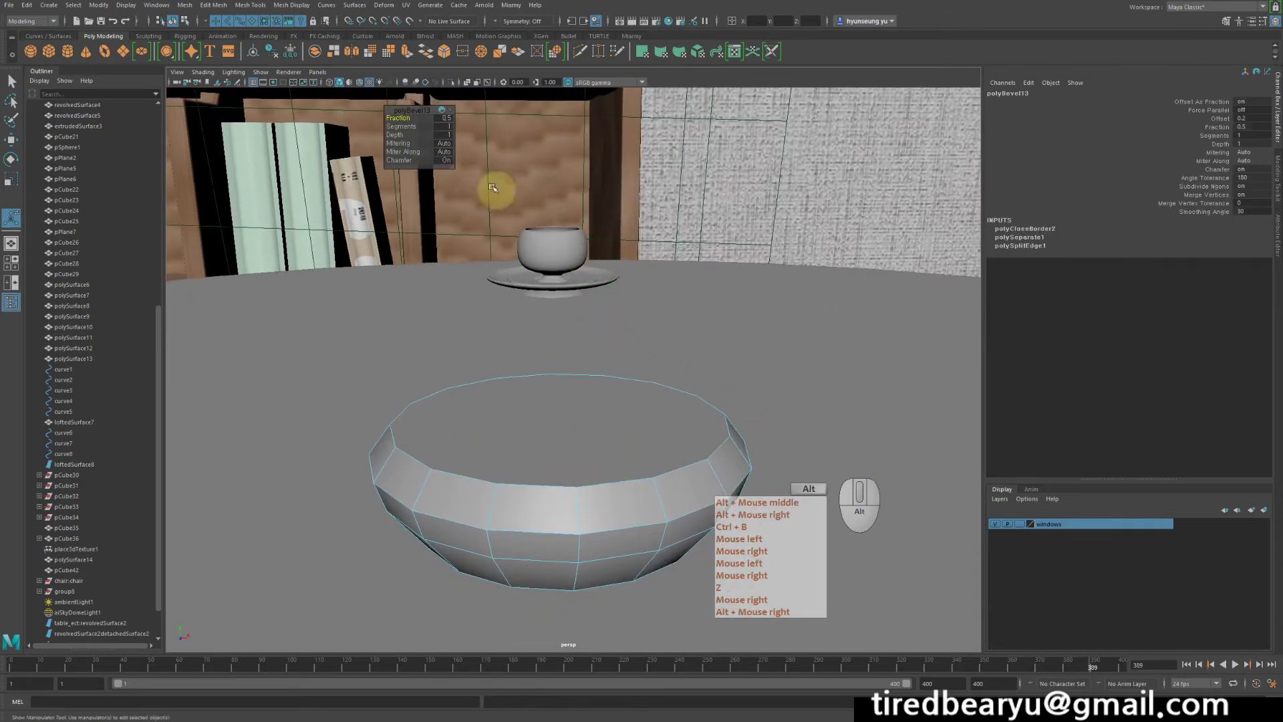
# - Set the bevel to 7 segments with a fraction of 0.1 and return the liquid mesh to object mode
pyautogui.moveTo(398, 118); pyautogui.dragTo(423, 131)
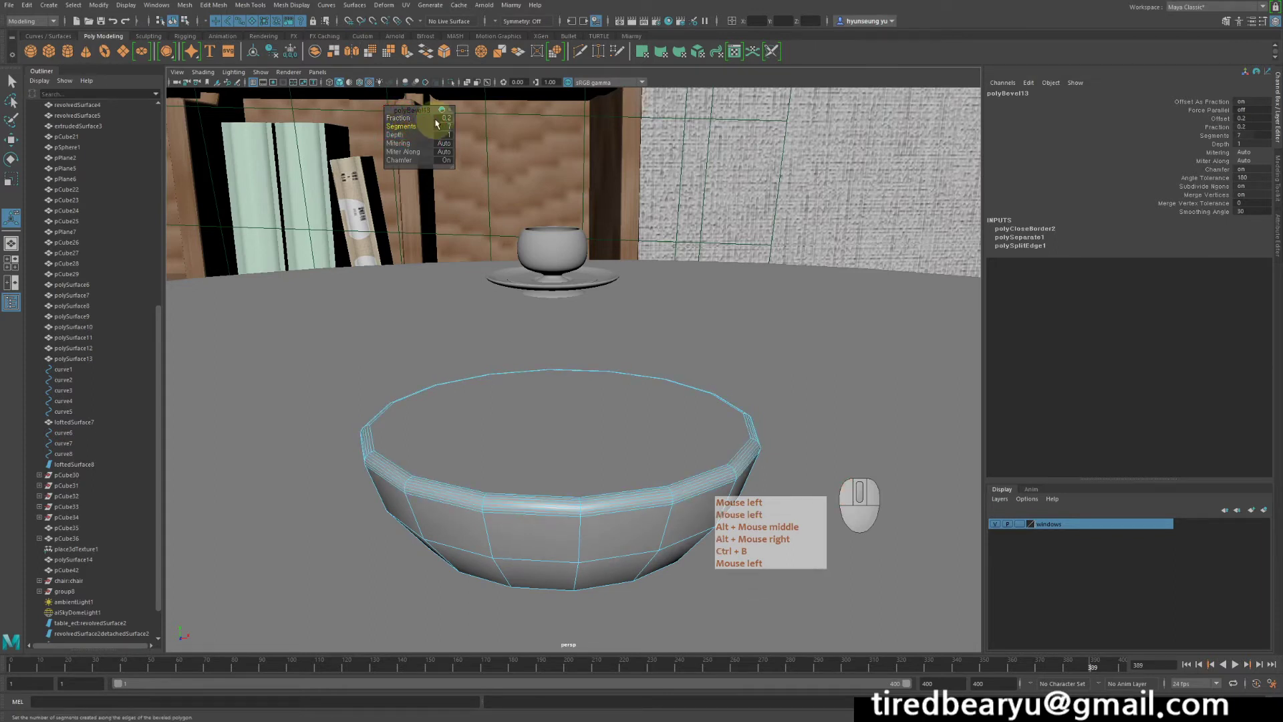
pyautogui.click(443, 118)
pyautogui.write('0.1')
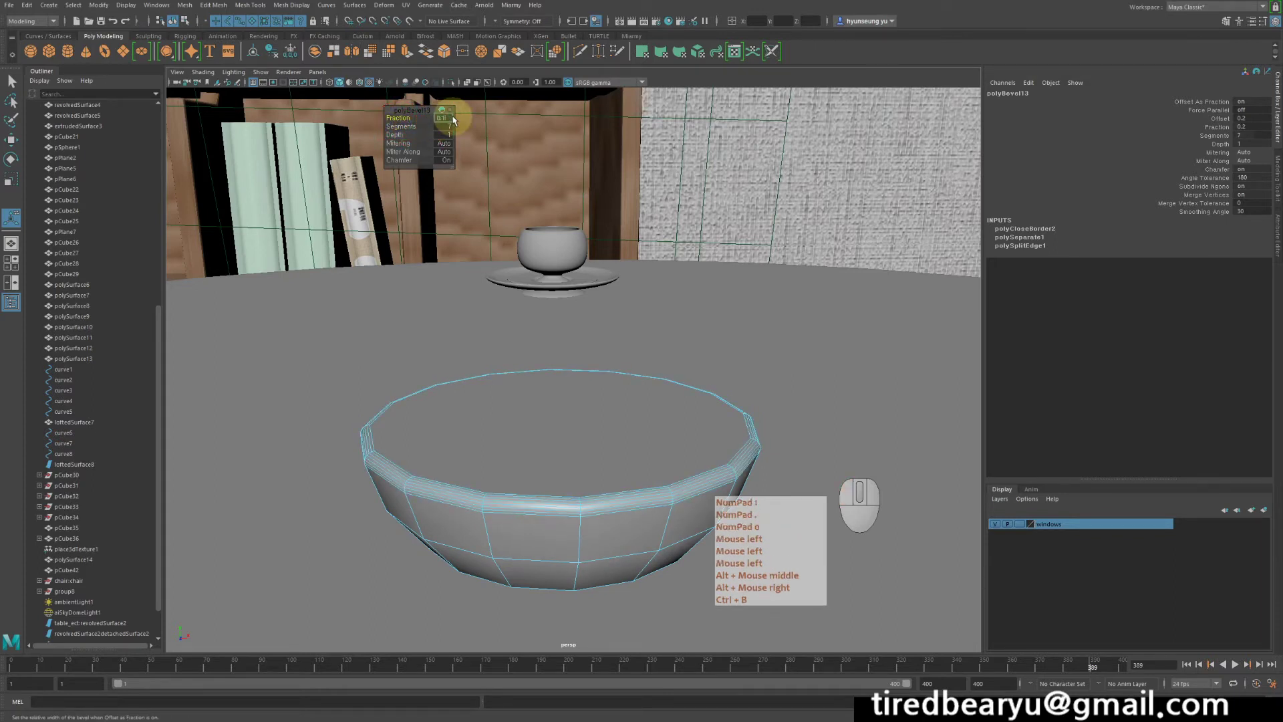
pyautogui.press('Return')
pyautogui.click(593, 373)
pyautogui.moveTo(576, 373); pyautogui.dragTo(658, 322, button='right')
# - Select the polygon glass together with the liquid mesh and apply the glass's Translate X value to both
pyautogui.keyDown('alt'); pyautogui.moveTo(652, 323); pyautogui.dragTo(378, 323, button='right'); pyautogui.keyUp('alt')
pyautogui.keyDown('alt'); pyautogui.moveTo(705, 358); pyautogui.dragTo(628, 357, button='middle'); pyautogui.keyUp('alt')
pyautogui.keyDown('shift'); pyautogui.click(737, 380); pyautogui.keyUp('shift')
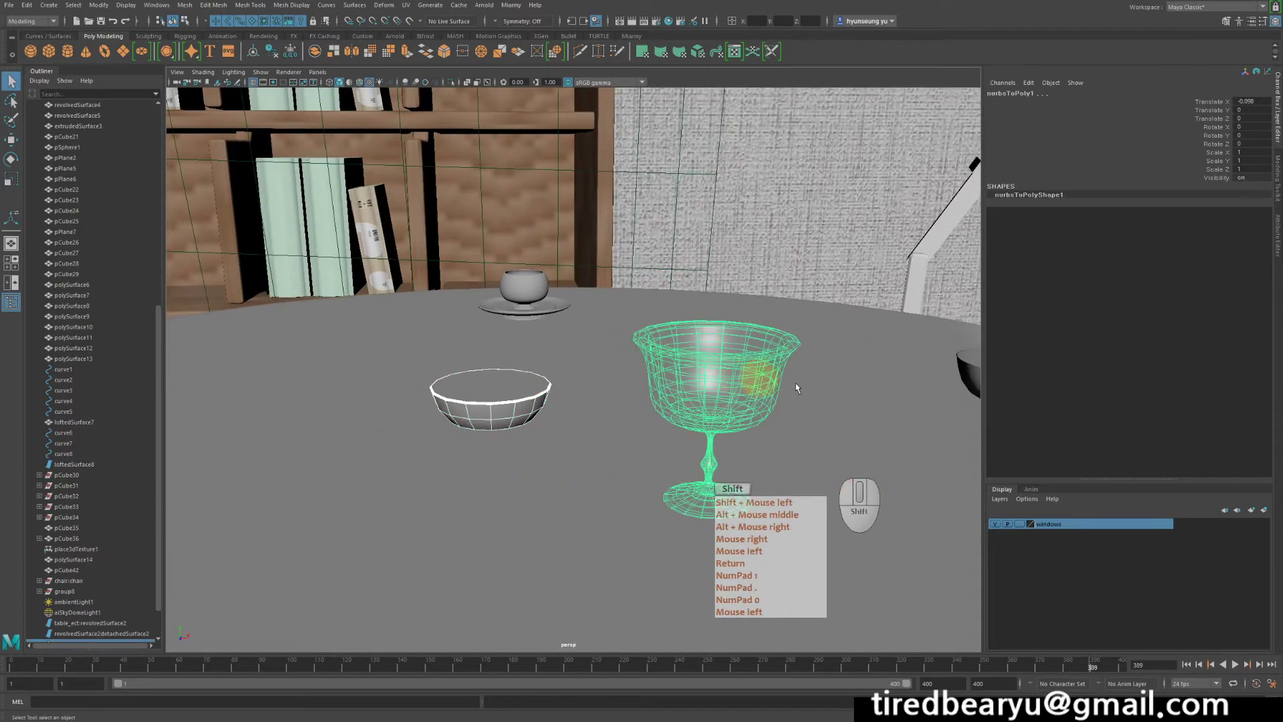
pyautogui.click(1261, 101)
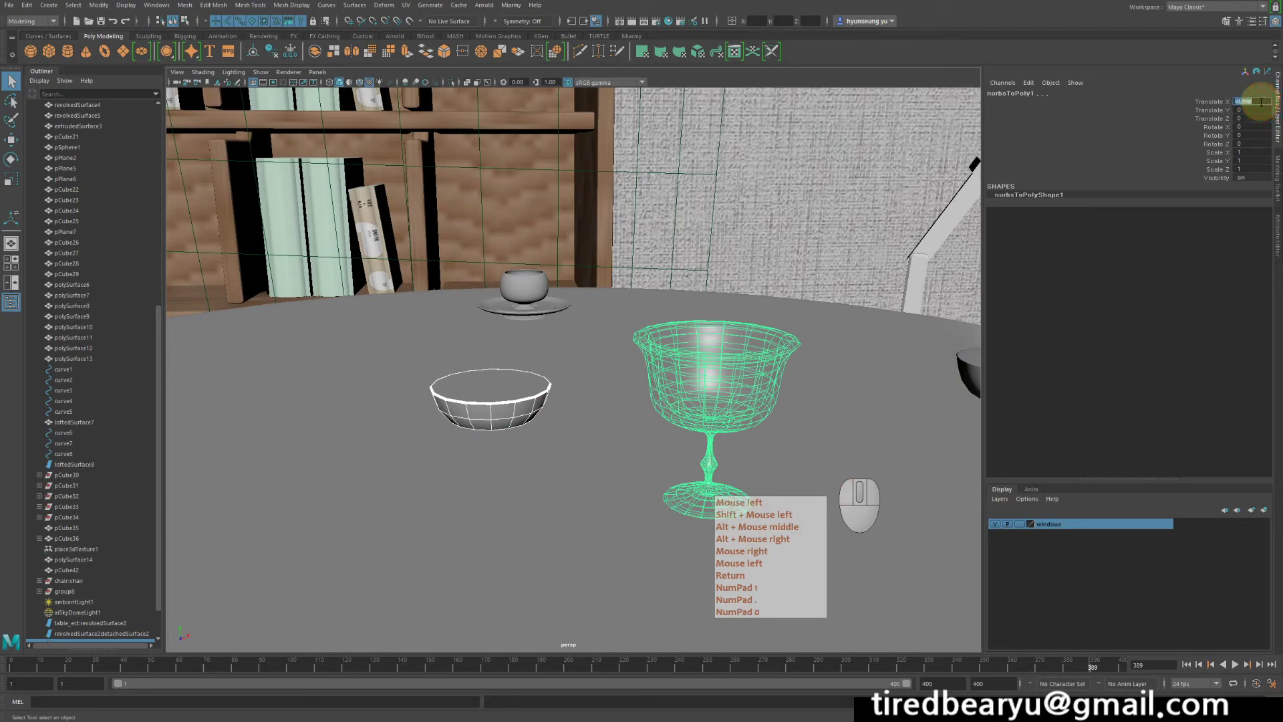
pyautogui.press('Return')
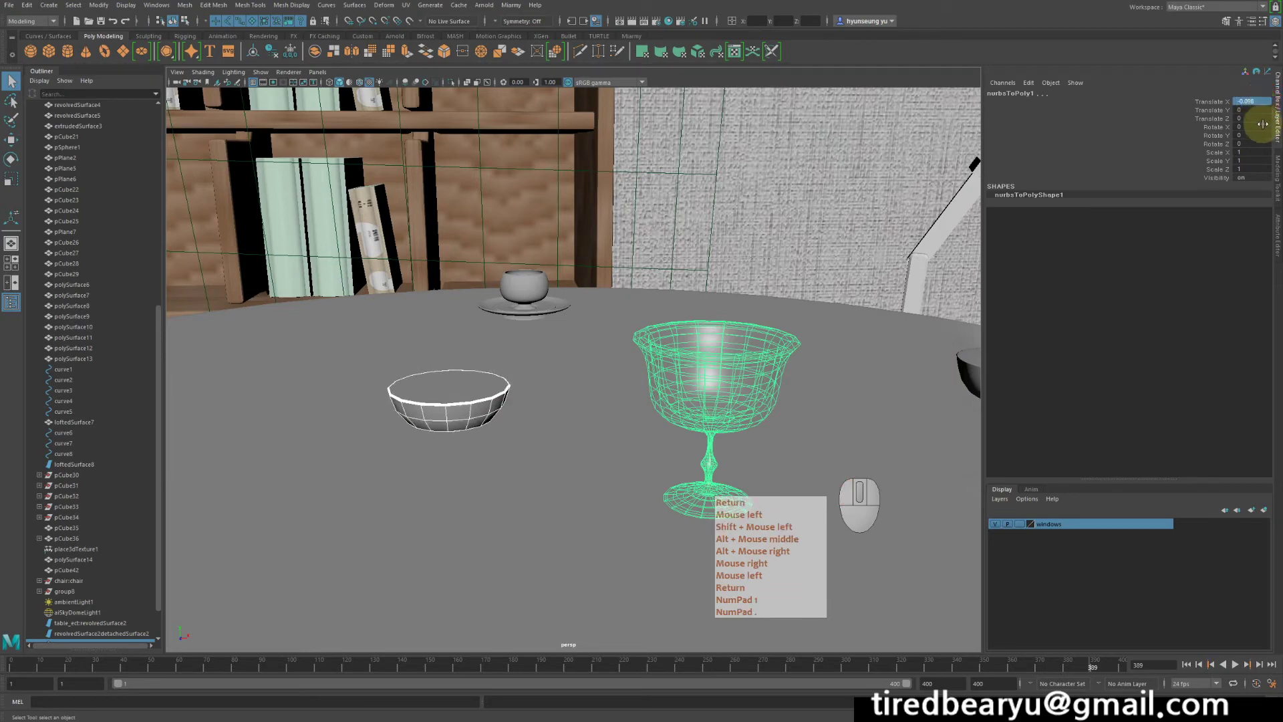
pyautogui.click(1262, 120)
pyautogui.click(1263, 103)
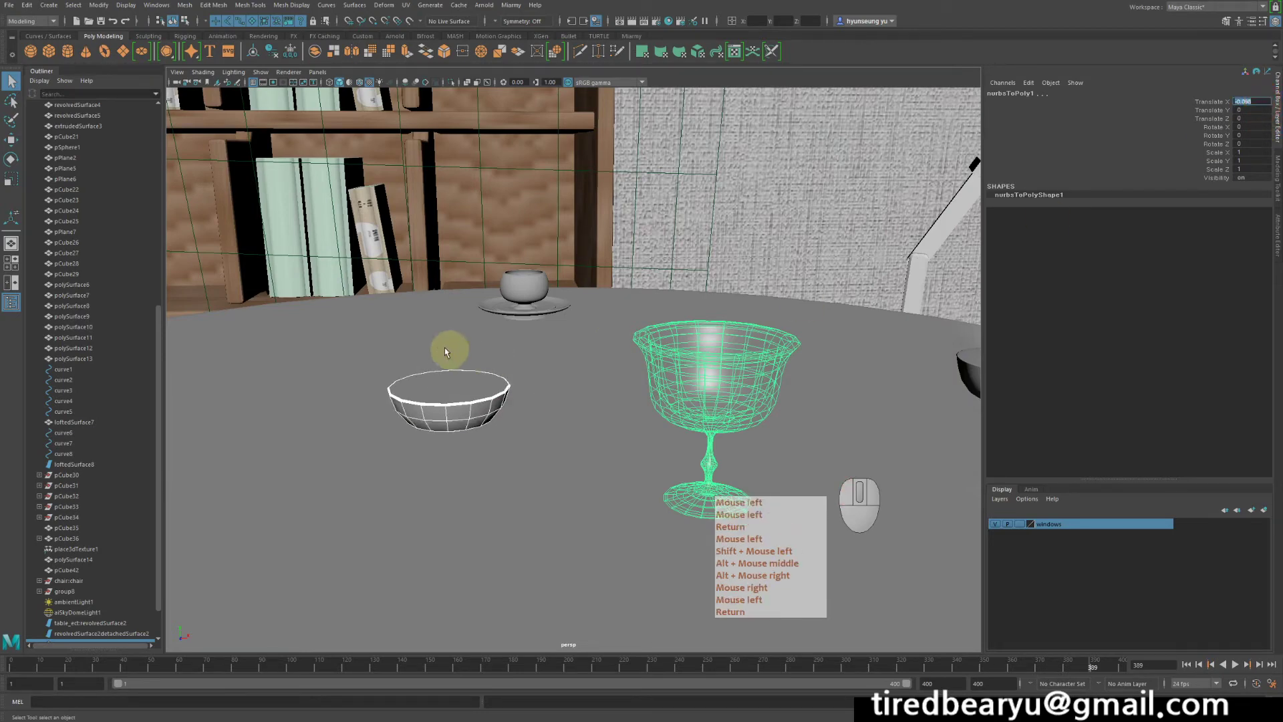
# - Select the liquid mesh and the polygon glass in turn to compare their Translate X values
pyautogui.click(455, 388)
pyautogui.press('w')
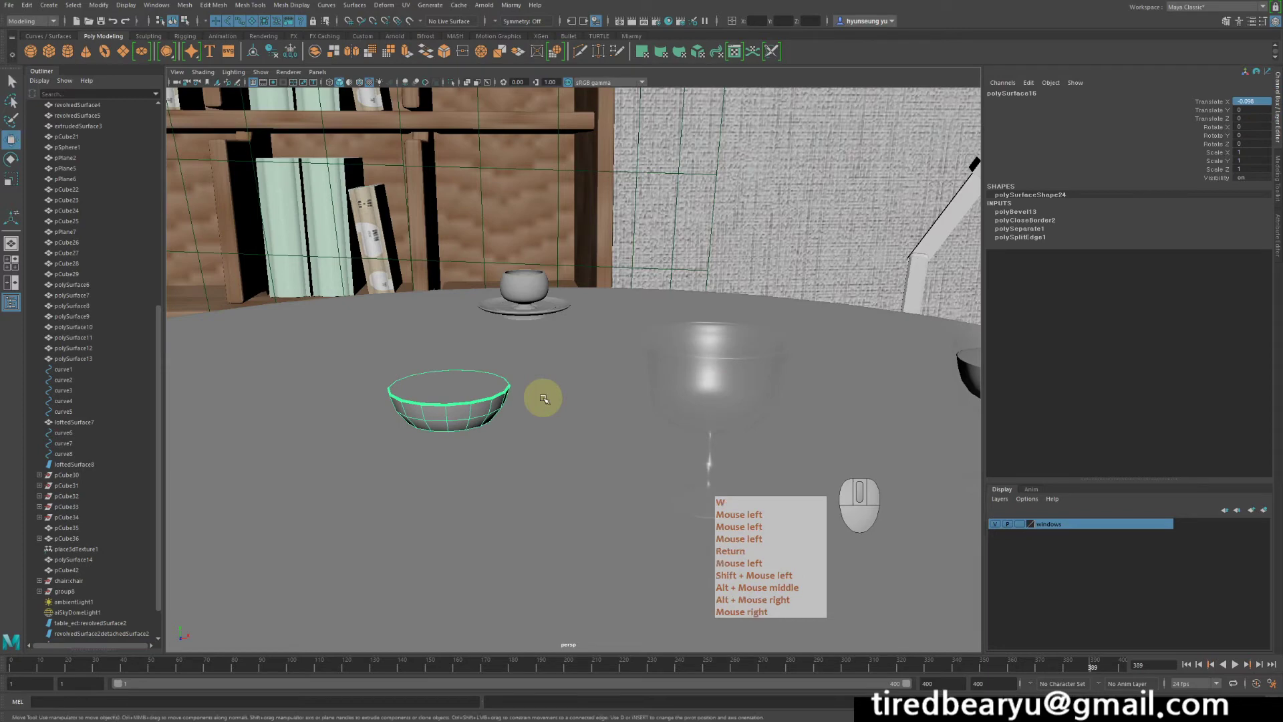
pyautogui.click(725, 364)
pyautogui.click(436, 375)
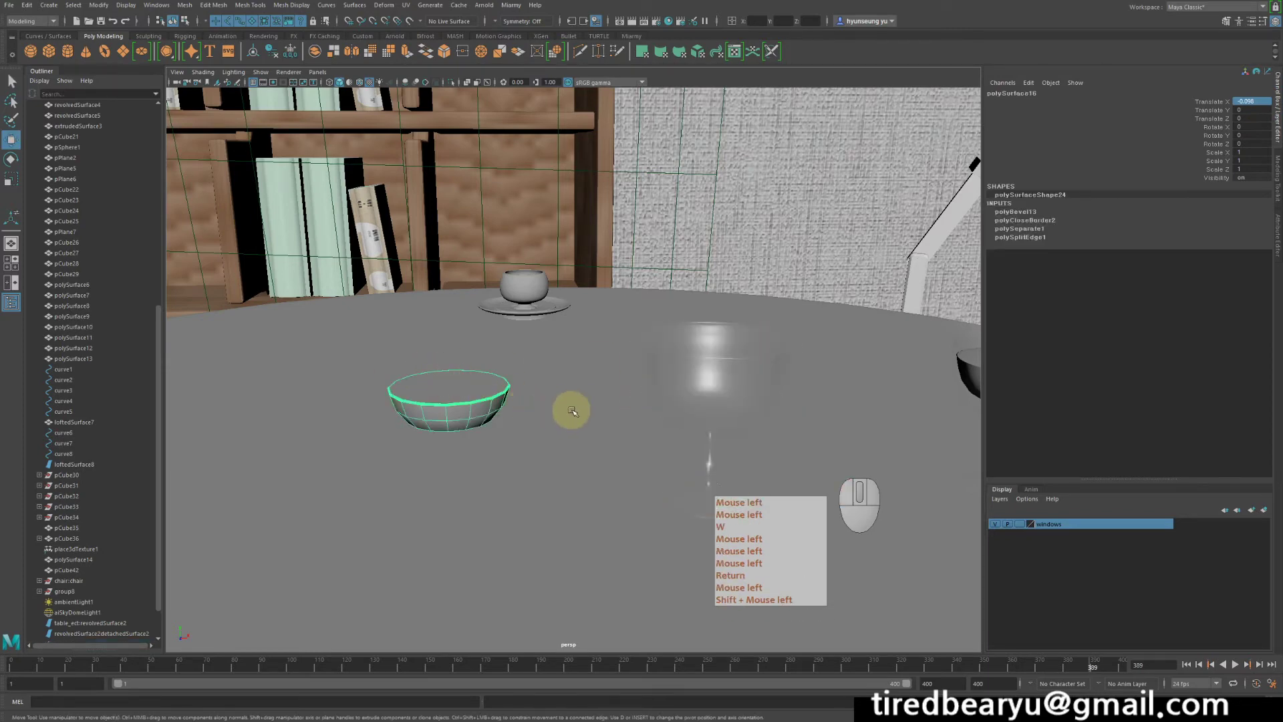
pyautogui.click(779, 396)
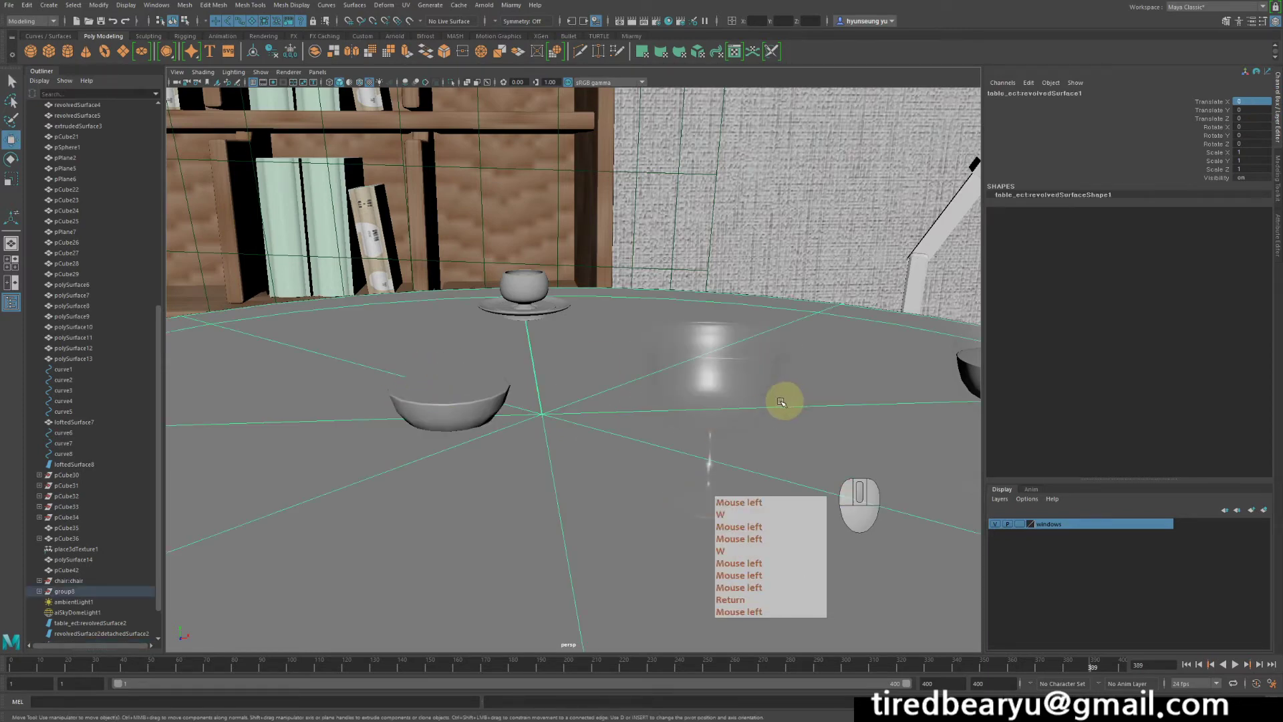
pyautogui.click(718, 400)
pyautogui.click(444, 386)
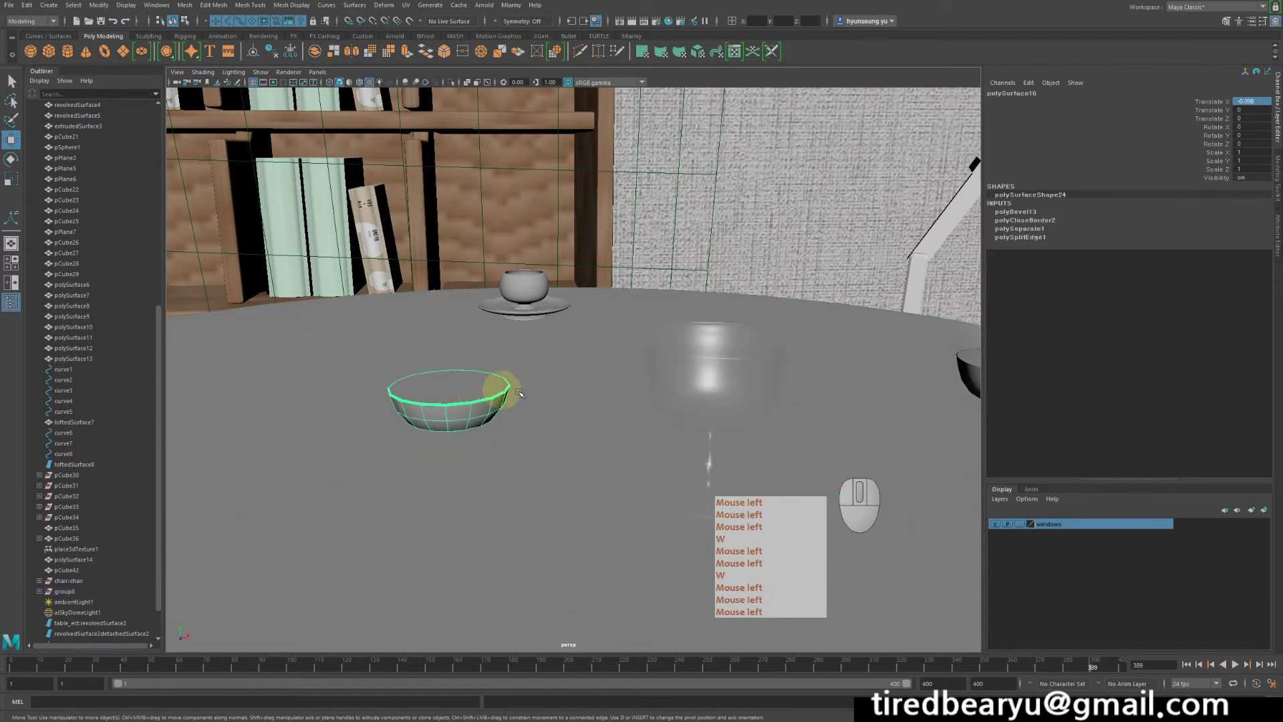
# - In the front view, move the liquid mesh along X into the glass beside the cup and saucer
pyautogui.press('w')
pyautogui.keyDown('alt'); pyautogui.moveTo(610, 407); pyautogui.dragTo(435, 383, button='right'); pyautogui.keyUp('alt')
pyautogui.press('space')
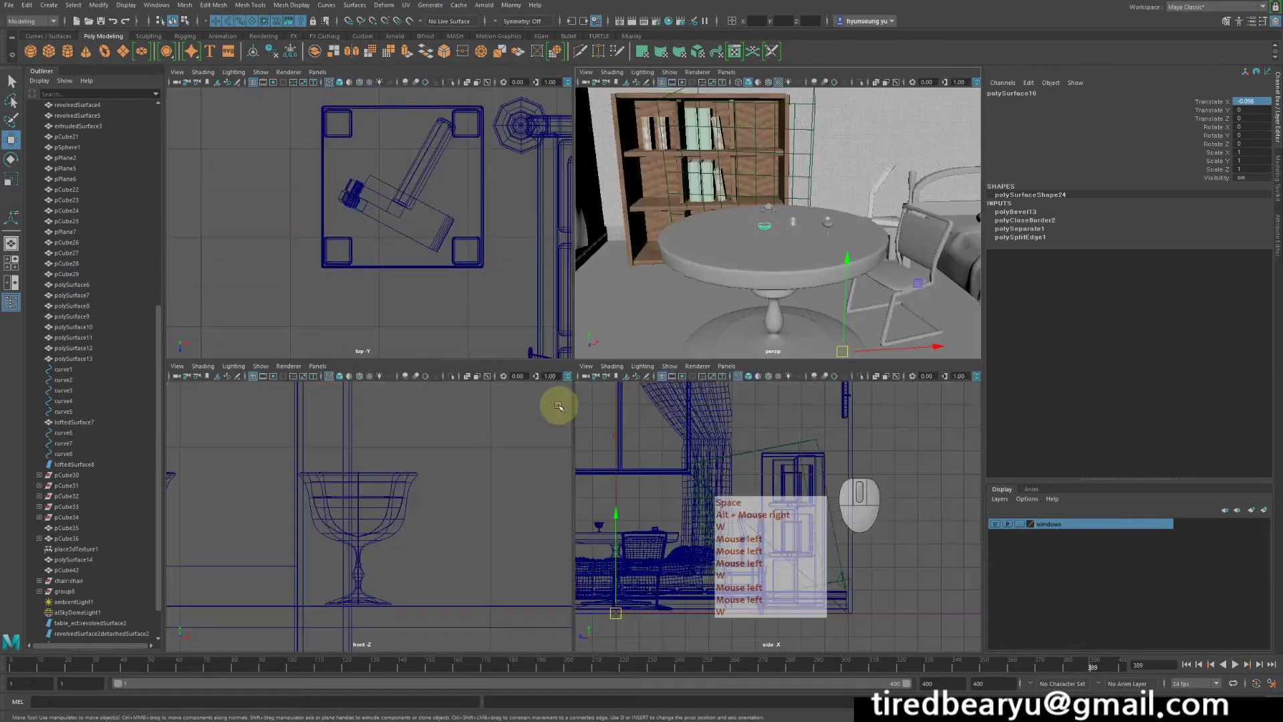
pyautogui.press('space')
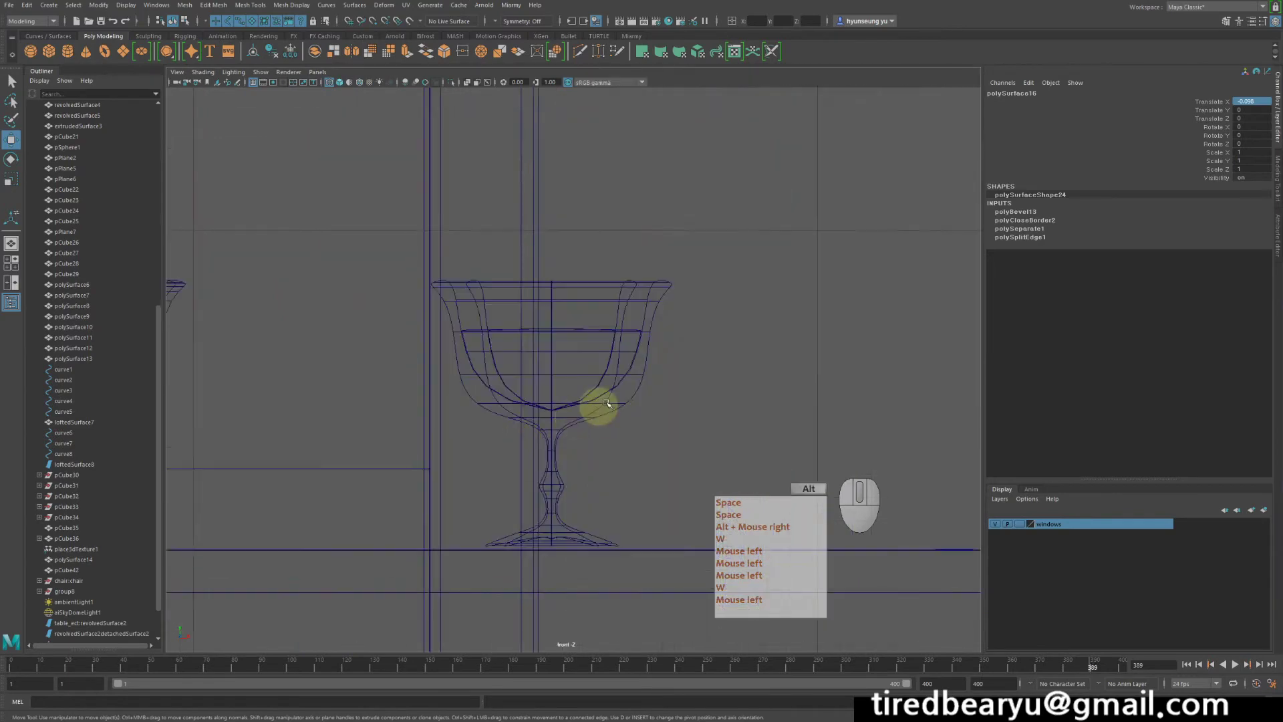
pyautogui.keyDown('alt'); pyautogui.moveTo(597, 401); pyautogui.dragTo(243, 323, button='right'); pyautogui.keyUp('alt')
pyautogui.moveTo(679, 425); pyautogui.dragTo(710, 427)
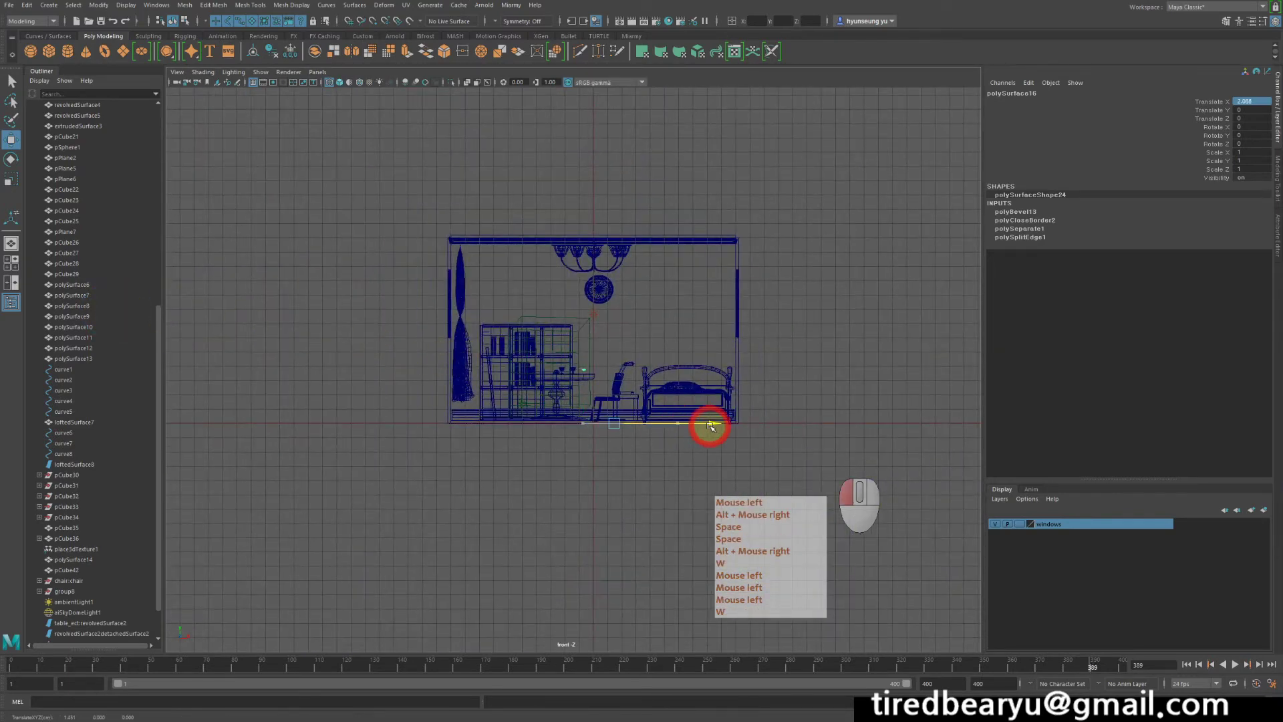
pyautogui.keyDown('ctrl'); pyautogui.keyDown('alt'); pyautogui.moveTo(542, 333); pyautogui.dragTo(584, 385); pyautogui.keyUp('alt'); pyautogui.keyUp('ctrl')
pyautogui.moveTo(605, 377); pyautogui.dragTo(374, 342, button='middle')
# - Fine-tune the liquid mesh's X position inside the glass bowl to a Translate X of about 0.339
pyautogui.keyDown('alt'); pyautogui.moveTo(374, 342); pyautogui.dragTo(818, 385, button='right'); pyautogui.keyUp('alt')
pyautogui.keyDown('alt'); pyautogui.moveTo(656, 399); pyautogui.dragTo(622, 128, button='middle'); pyautogui.keyUp('alt')
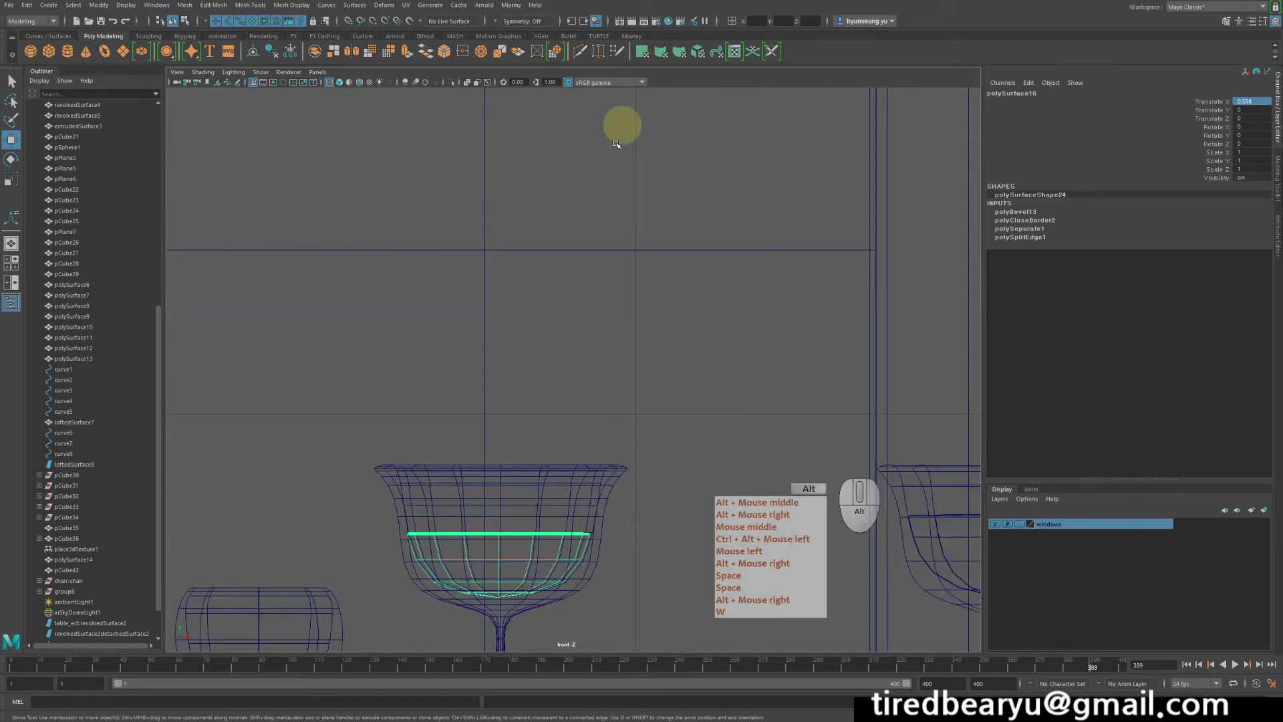
pyautogui.keyDown('alt'); pyautogui.moveTo(569, 263); pyautogui.dragTo(638, 125, button='middle'); pyautogui.keyUp('alt')
pyautogui.moveTo(650, 183); pyautogui.dragTo(645, 184, button='middle')
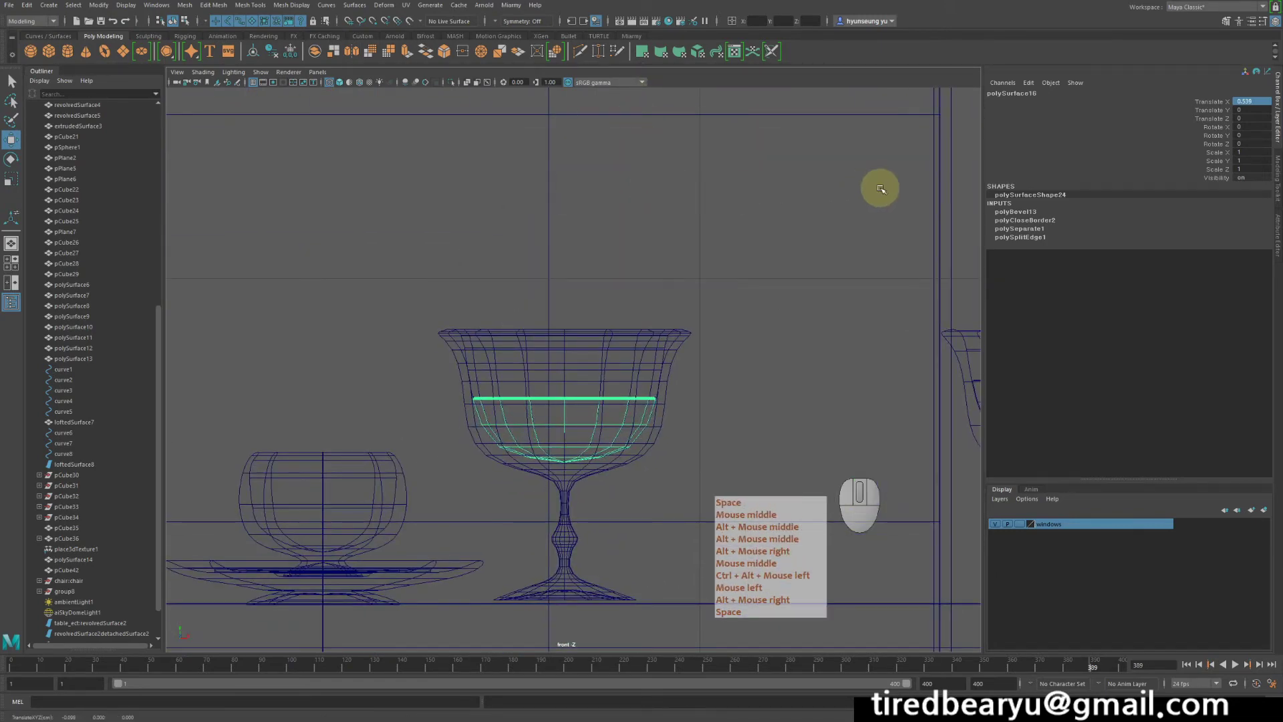
# - Return to the perspective view and center the liquid mesh's pivot
pyautogui.press('space')
pyautogui.press('space')
pyautogui.keyDown('alt'); pyautogui.moveTo(733, 287); pyautogui.dragTo(715, 314); pyautogui.keyUp('alt')
pyautogui.keyDown('alt'); pyautogui.moveTo(716, 315); pyautogui.dragTo(722, 361, button='right'); pyautogui.keyUp('alt')
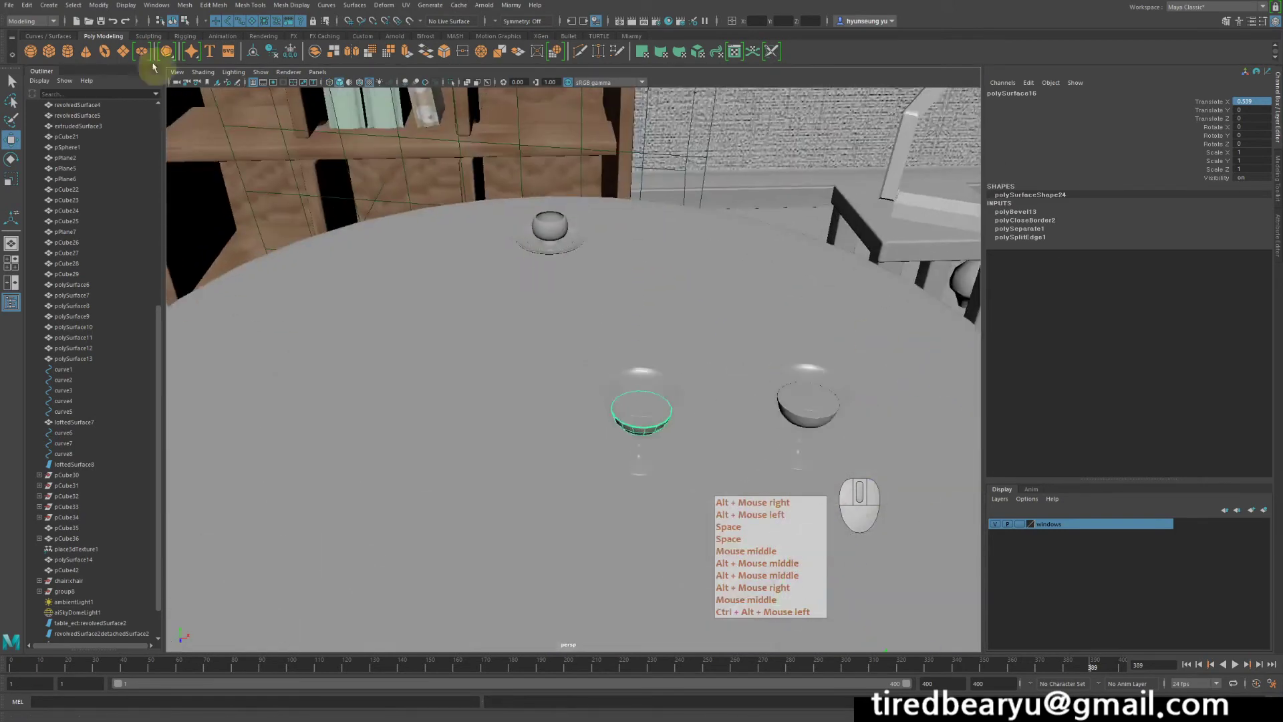
pyautogui.click(133, 5)
pyautogui.moveTo(91, 6)
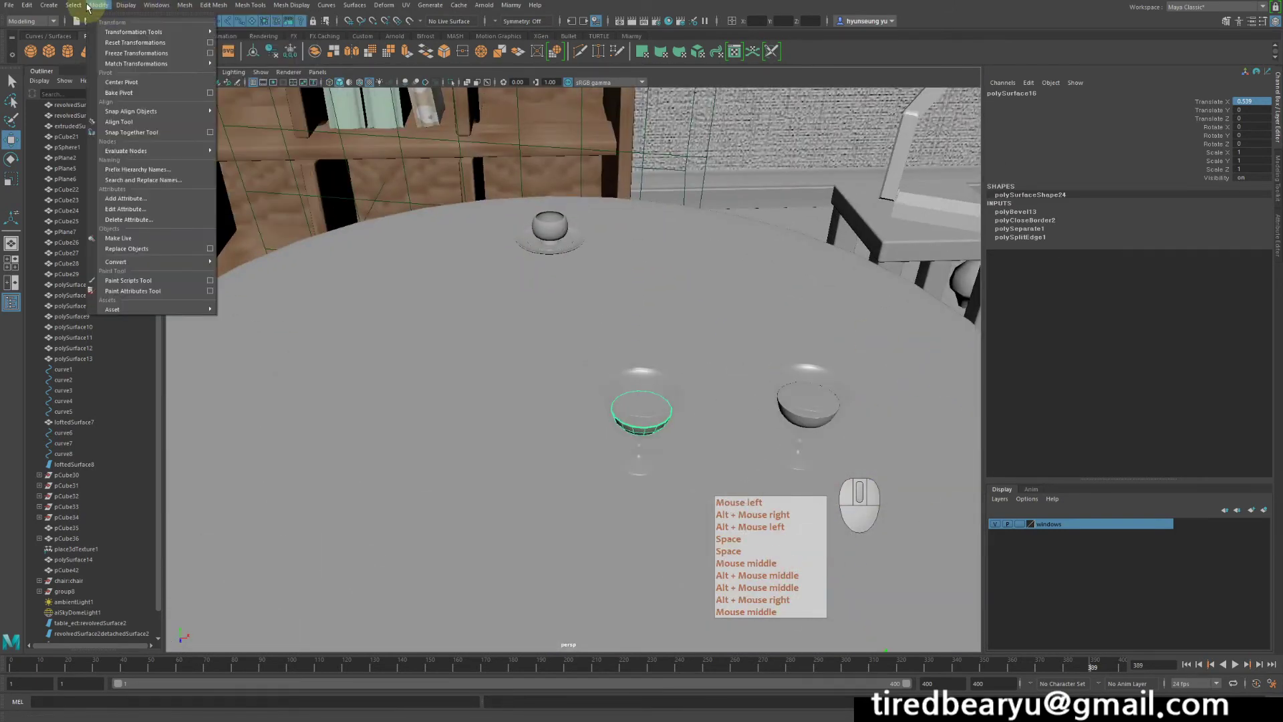
pyautogui.click(143, 81)
# - Scale the liquid mesh down very slightly and uniformly, to about 0.998
pyautogui.keyDown('alt'); pyautogui.moveTo(551, 270); pyautogui.dragTo(561, 220); pyautogui.keyUp('alt')
pyautogui.keyDown('alt'); pyautogui.moveTo(601, 234); pyautogui.dragTo(798, 237, button='right'); pyautogui.keyUp('alt')
pyautogui.keyDown('alt'); pyautogui.moveTo(799, 238); pyautogui.dragTo(641, 274, button='middle'); pyautogui.keyUp('alt')
pyautogui.keyDown('alt'); pyautogui.moveTo(642, 275); pyautogui.dragTo(660, 289); pyautogui.keyUp('alt')
pyautogui.press('r')
pyautogui.moveTo(705, 262); pyautogui.dragTo(706, 262, button='middle')
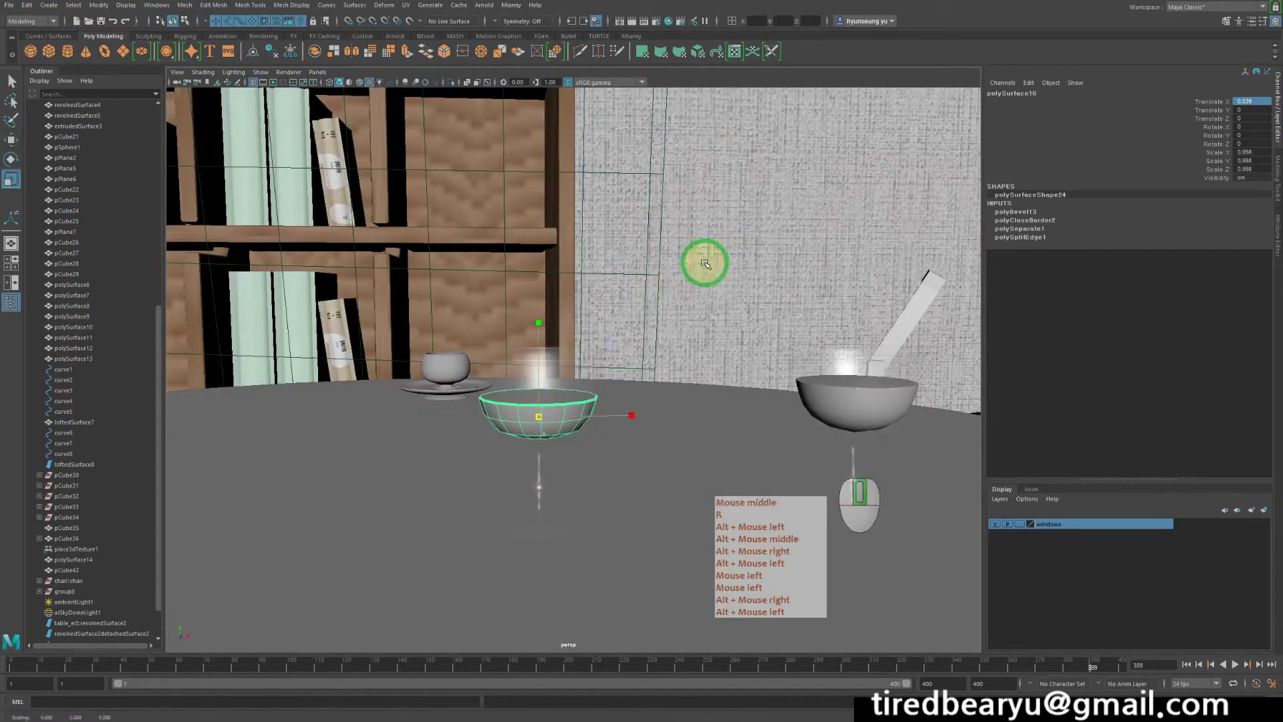
# - Check both filled glasses in untextured shaded display with the liquid mesh deselected
pyautogui.keyDown('alt'); pyautogui.moveTo(702, 258); pyautogui.dragTo(710, 278); pyautogui.keyUp('alt')
pyautogui.press('5')
pyautogui.click(768, 220)
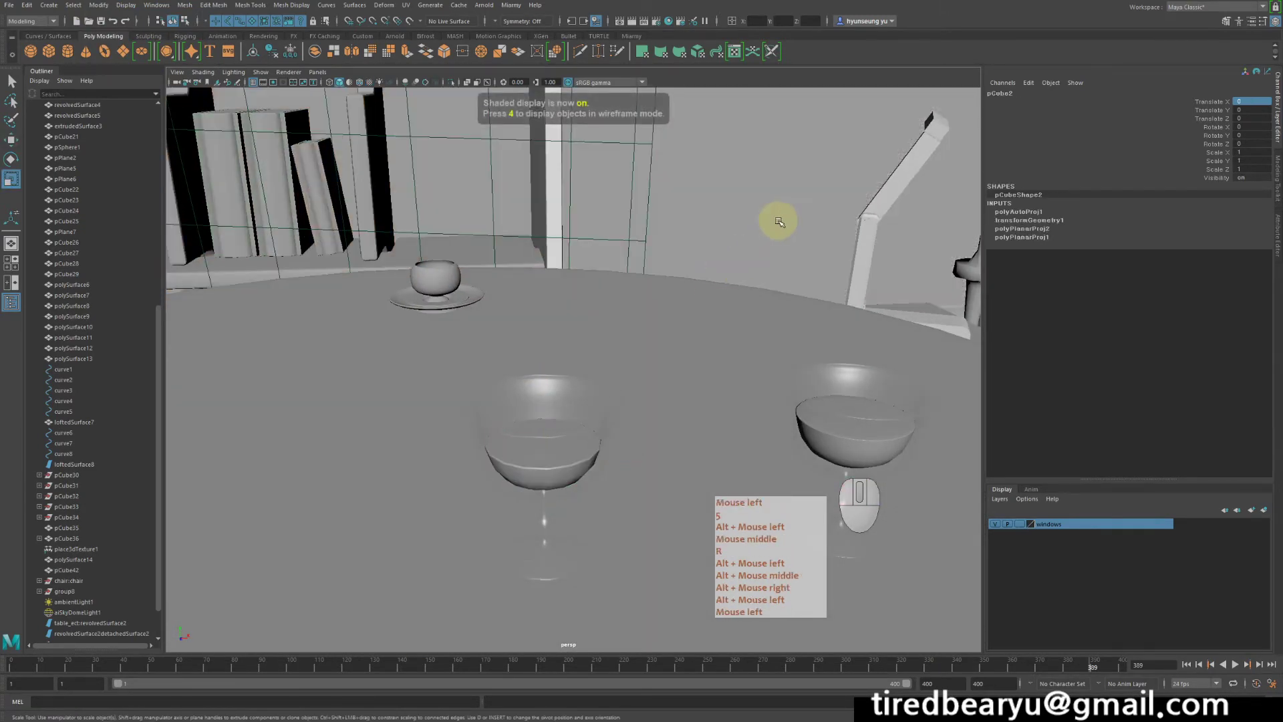
# - Select the NURBS liquid surface in the glass without the polygon liquid and open its blinn6 material attributes
pyautogui.keyDown('alt'); pyautogui.moveTo(840, 355); pyautogui.dragTo(820, 335); pyautogui.keyUp('alt')
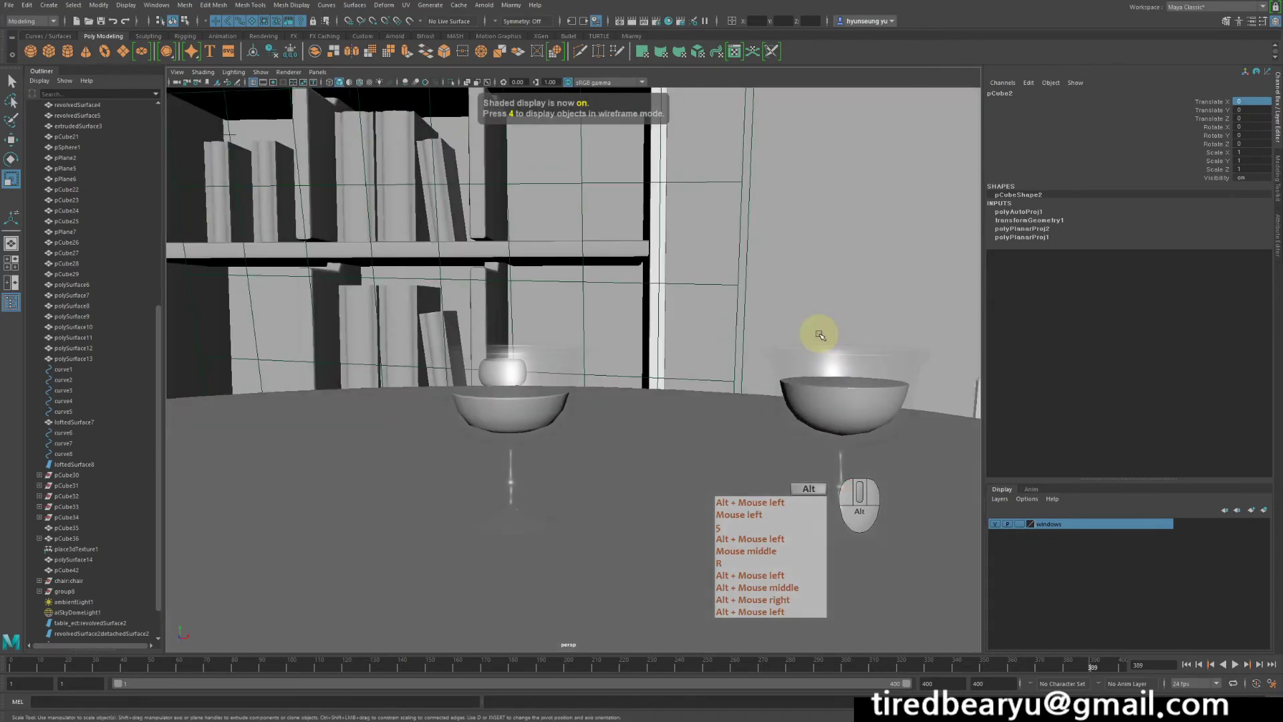
pyautogui.keyDown('alt'); pyautogui.moveTo(820, 335); pyautogui.dragTo(737, 281, button='middle'); pyautogui.keyUp('alt')
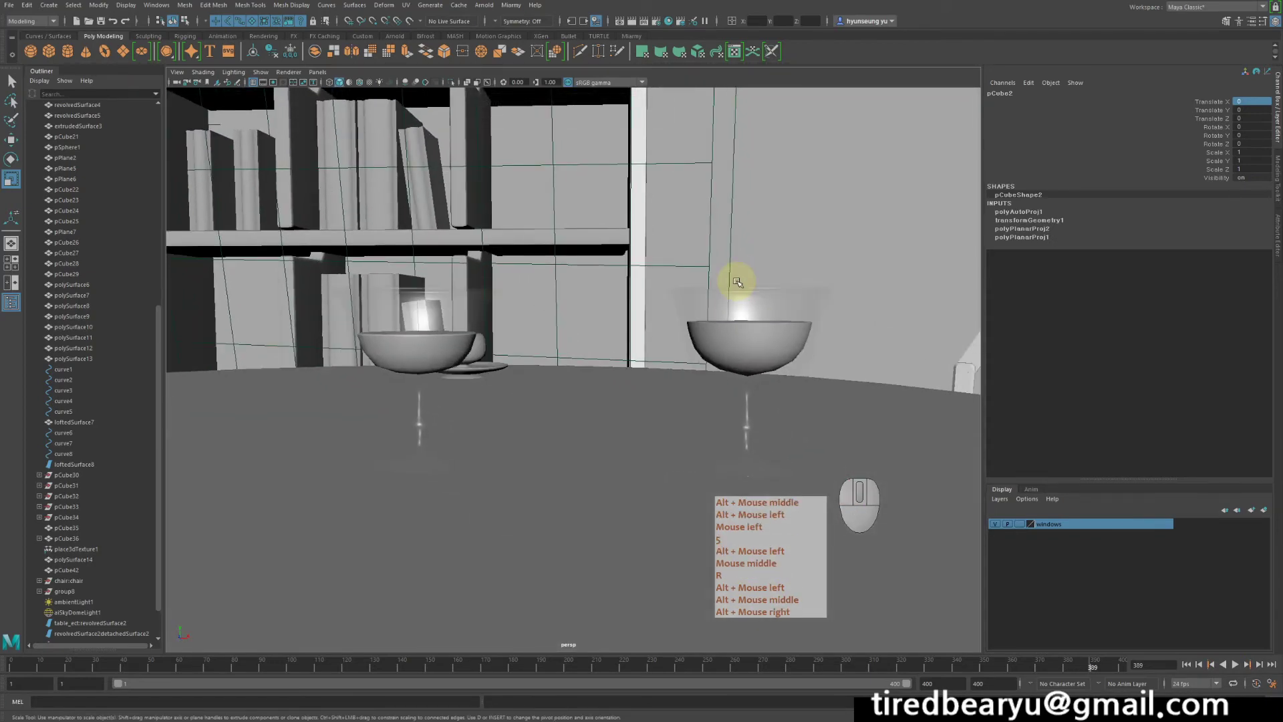
pyautogui.keyDown('alt'); pyautogui.moveTo(693, 238); pyautogui.dragTo(748, 301); pyautogui.keyUp('alt')
pyautogui.click(795, 372)
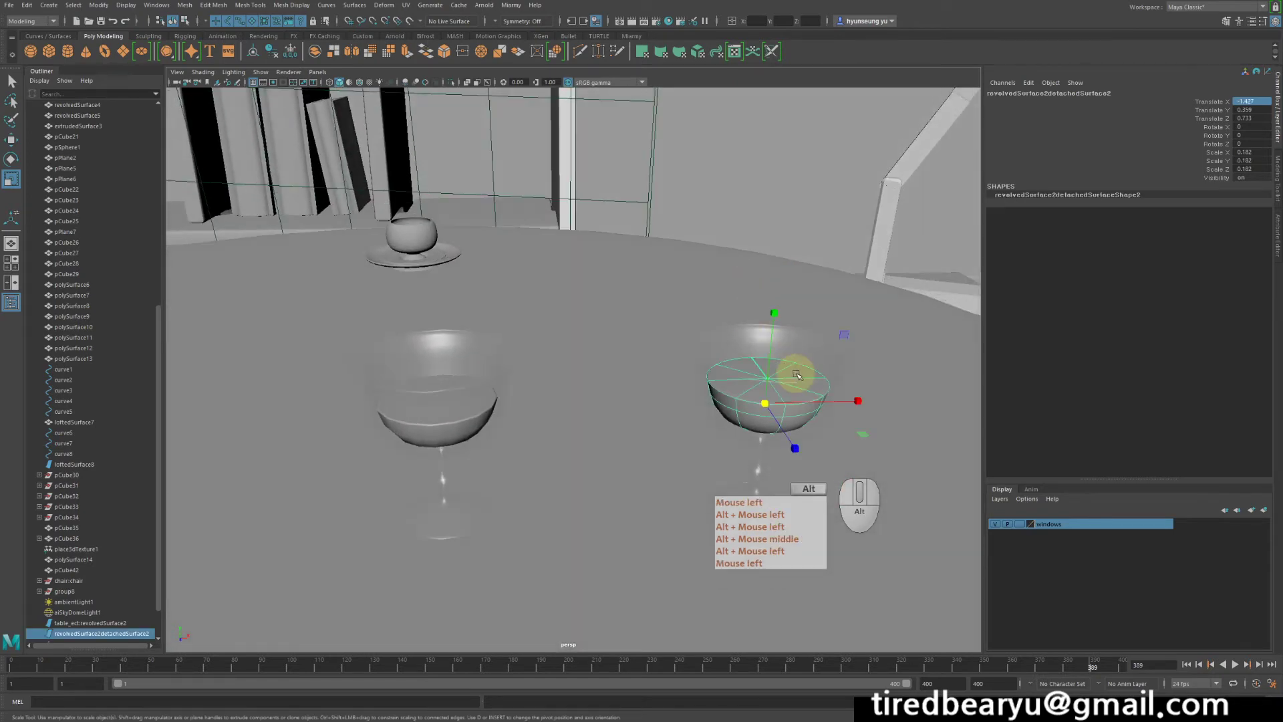
pyautogui.keyDown('alt'); pyautogui.moveTo(795, 372); pyautogui.dragTo(648, 275, button='middle'); pyautogui.keyUp('alt')
pyautogui.keyDown('alt'); pyautogui.moveTo(648, 275); pyautogui.dragTo(754, 281, button='right'); pyautogui.keyUp('alt')
pyautogui.keyDown('alt'); pyautogui.moveTo(754, 281); pyautogui.dragTo(746, 302, button='middle'); pyautogui.keyUp('alt')
pyautogui.keyDown('alt'); pyautogui.moveTo(713, 283); pyautogui.dragTo(710, 304); pyautogui.keyUp('alt')
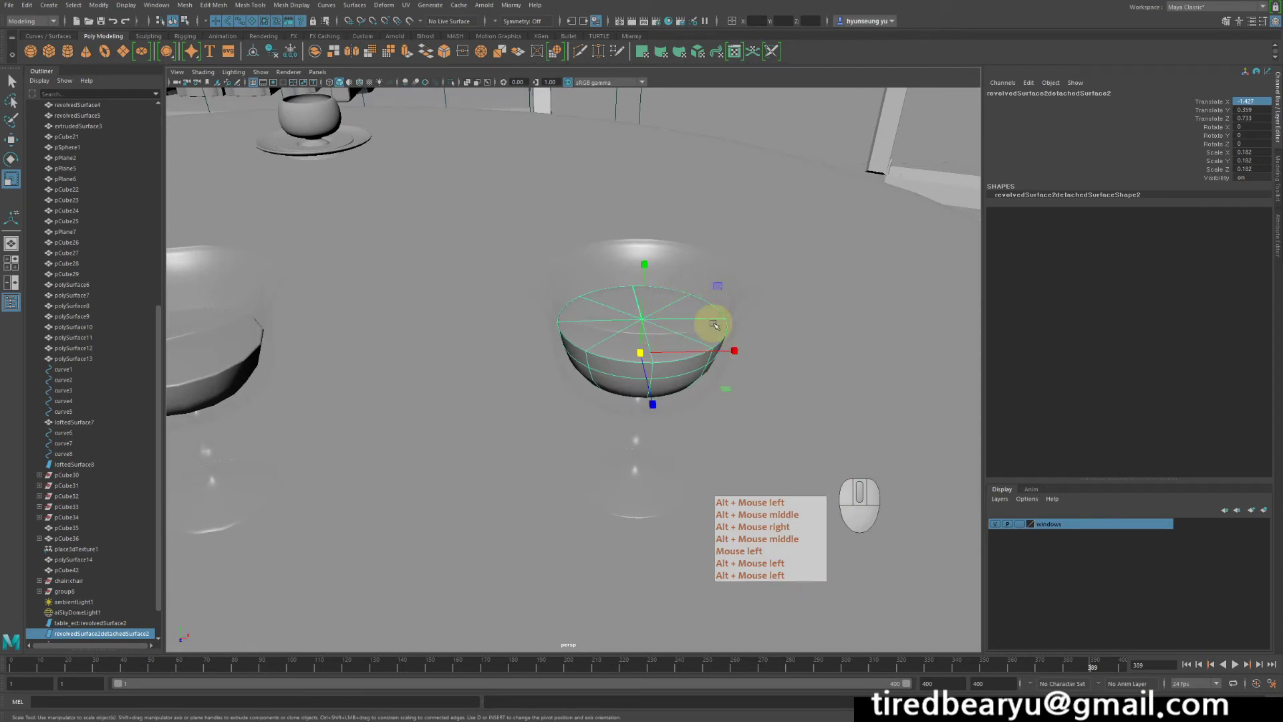
pyautogui.hotkey('ctrl', 'a')
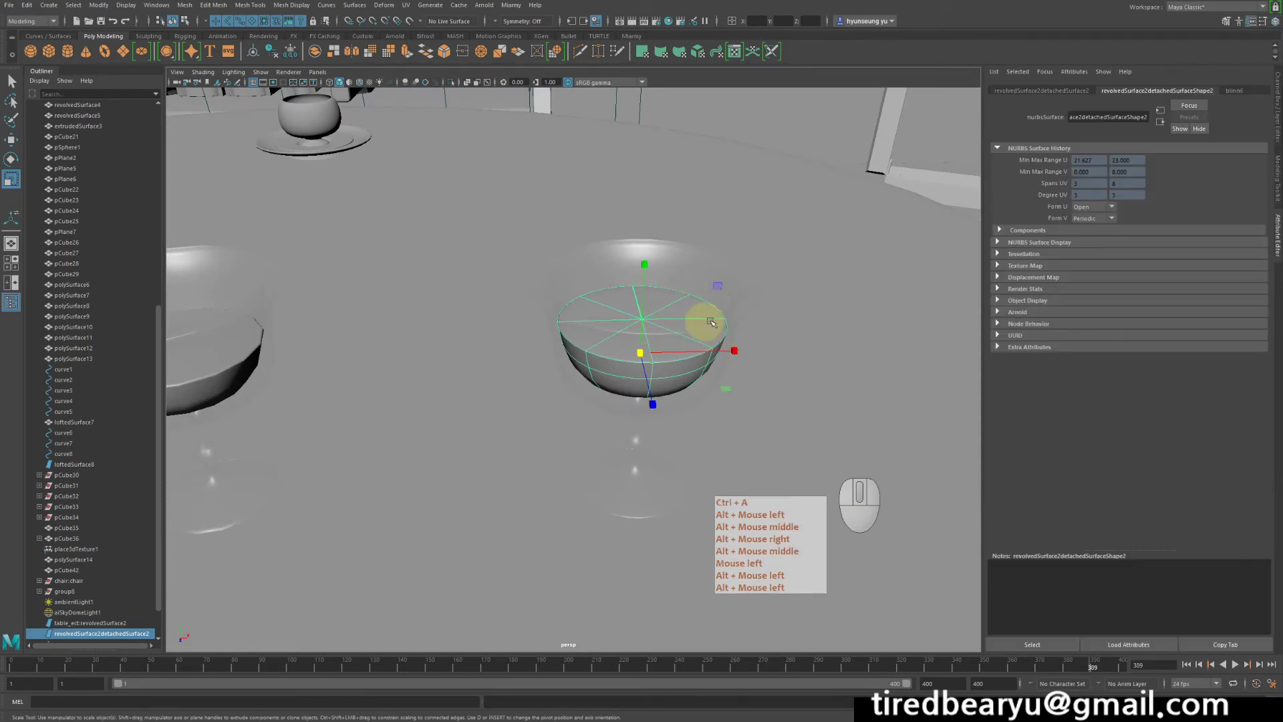
pyautogui.click(1244, 92)
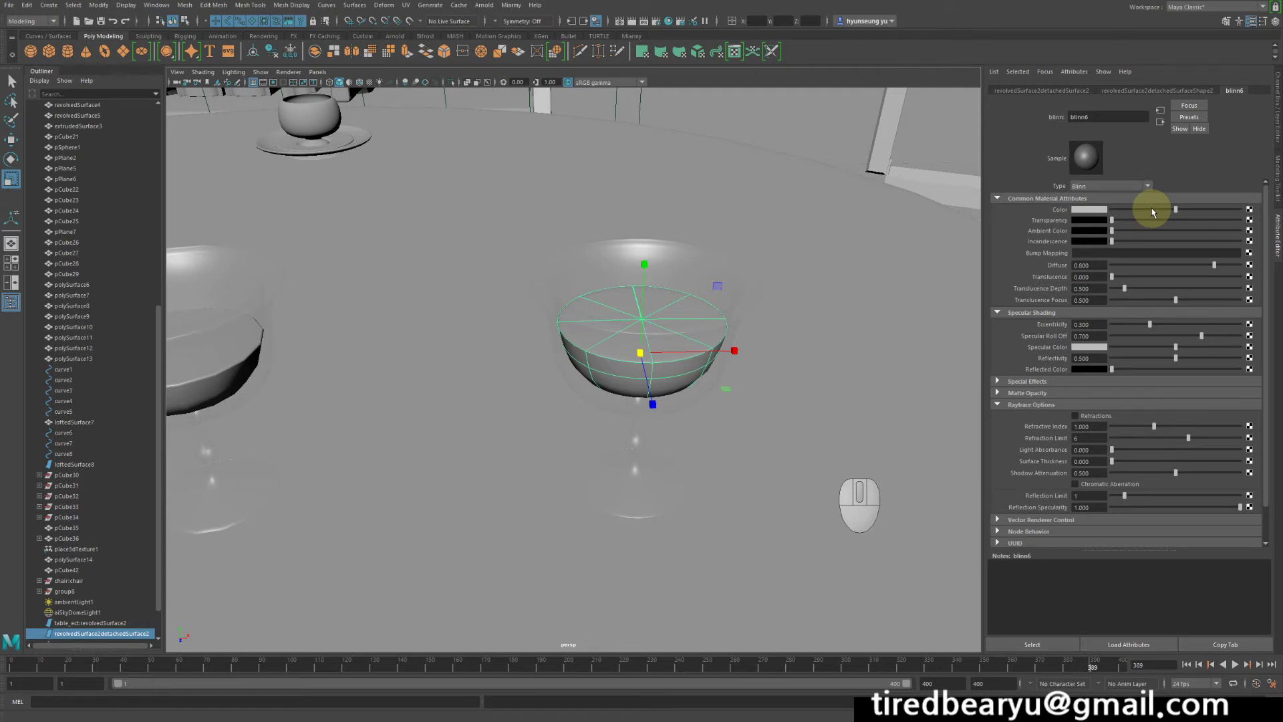
# - Set the blinn6 material's Color to red and adjust its Transparency to a medium grey
pyautogui.click(1089, 209)
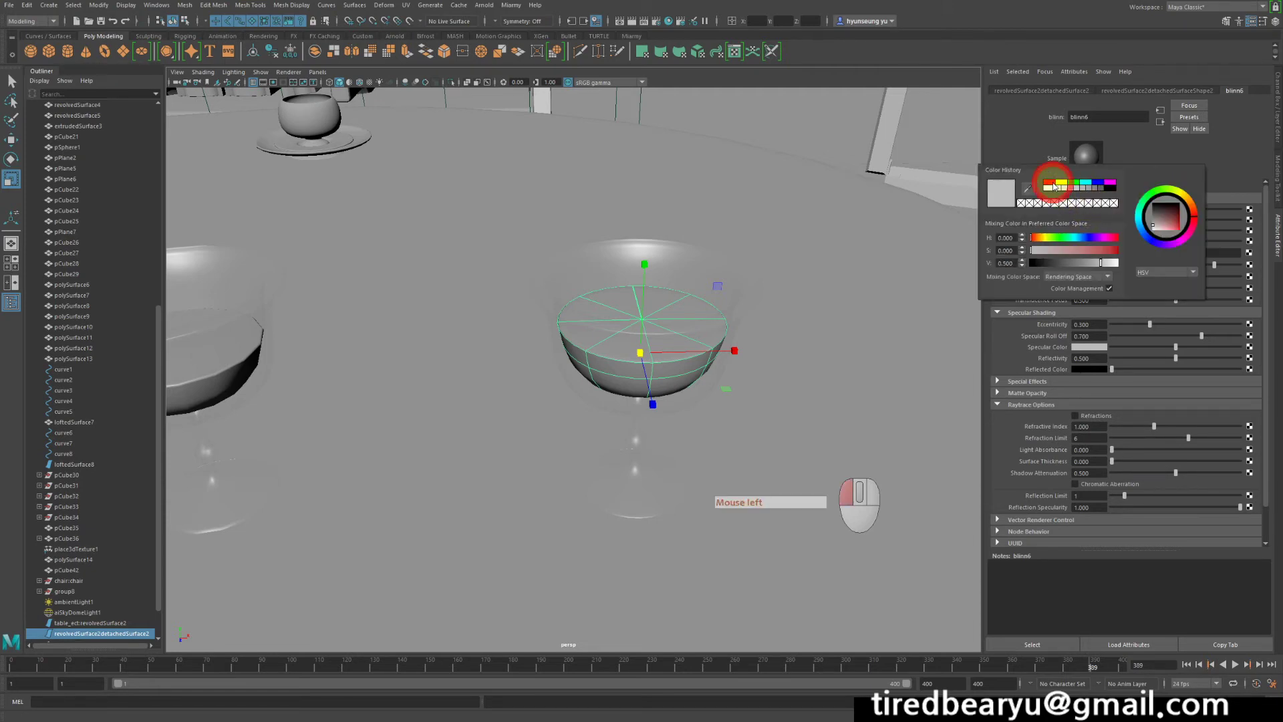
pyautogui.click(1050, 182)
pyautogui.moveTo(1166, 219); pyautogui.dragTo(1211, 220)
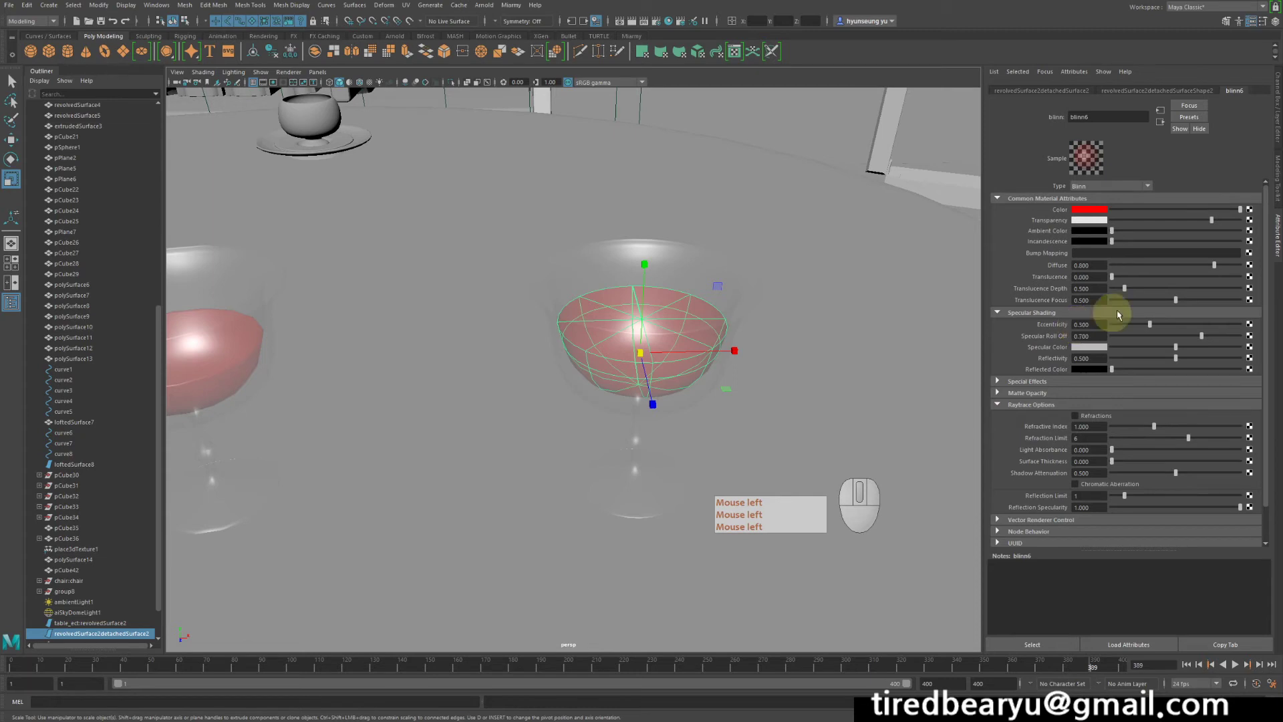
pyautogui.moveTo(1212, 220); pyautogui.dragTo(1121, 221)
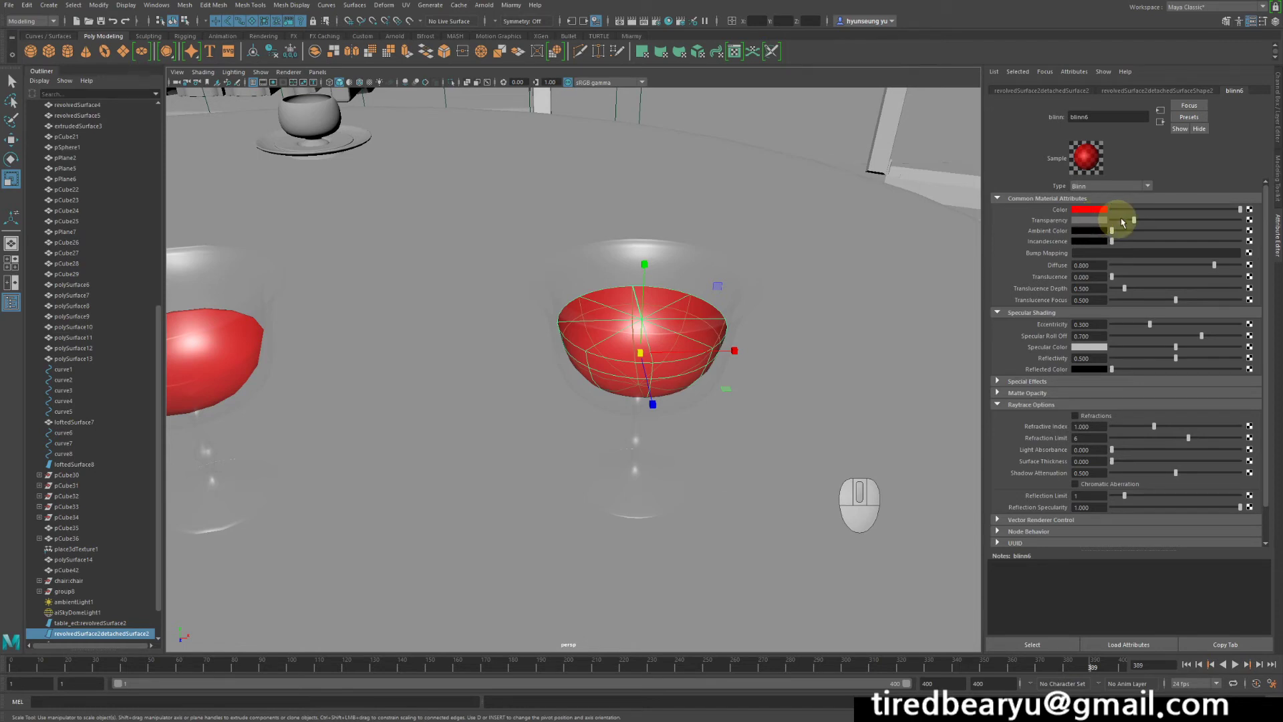
pyautogui.moveTo(1134, 219)
pyautogui.mouseDown()
pyautogui.moveTo(1279, 227)
pyautogui.moveTo(1148, 228)
pyautogui.mouseUp()
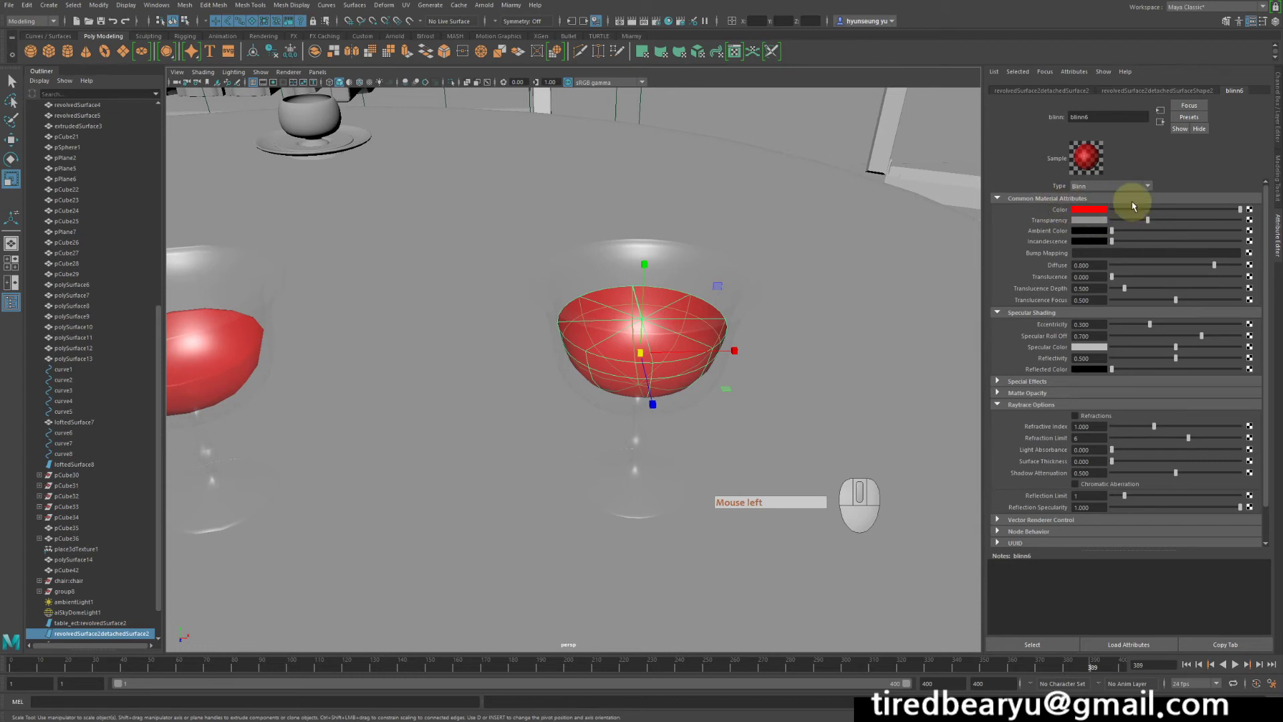
# - Set the blinn6 material's Color to black and its Transparency to the saved red
pyautogui.moveTo(1138, 209); pyautogui.dragTo(1080, 207)
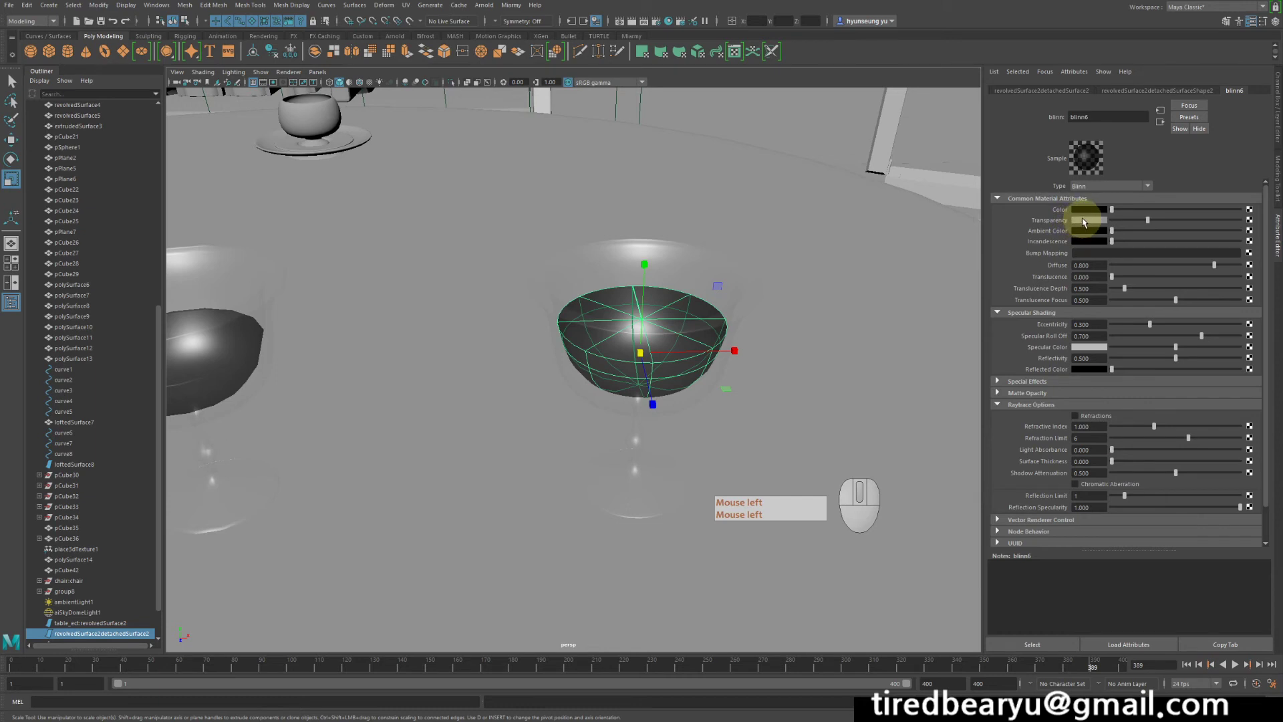
pyautogui.click(1086, 224)
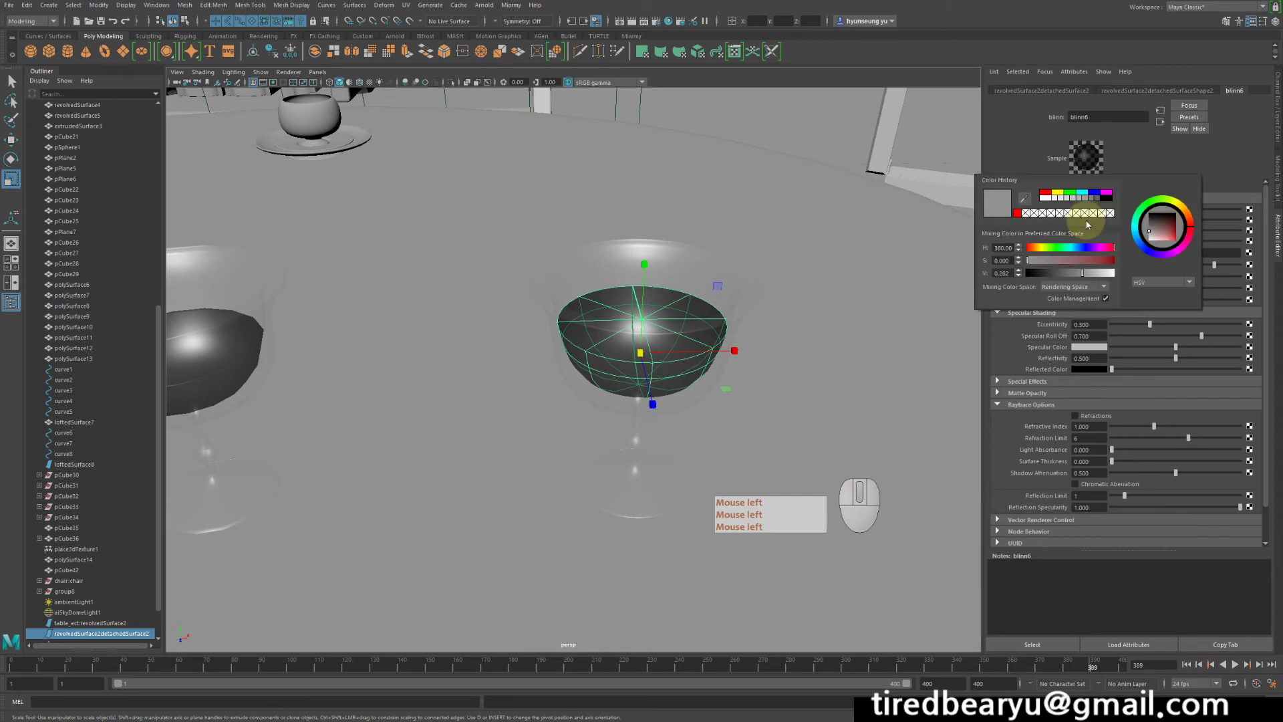
pyautogui.click(1017, 214)
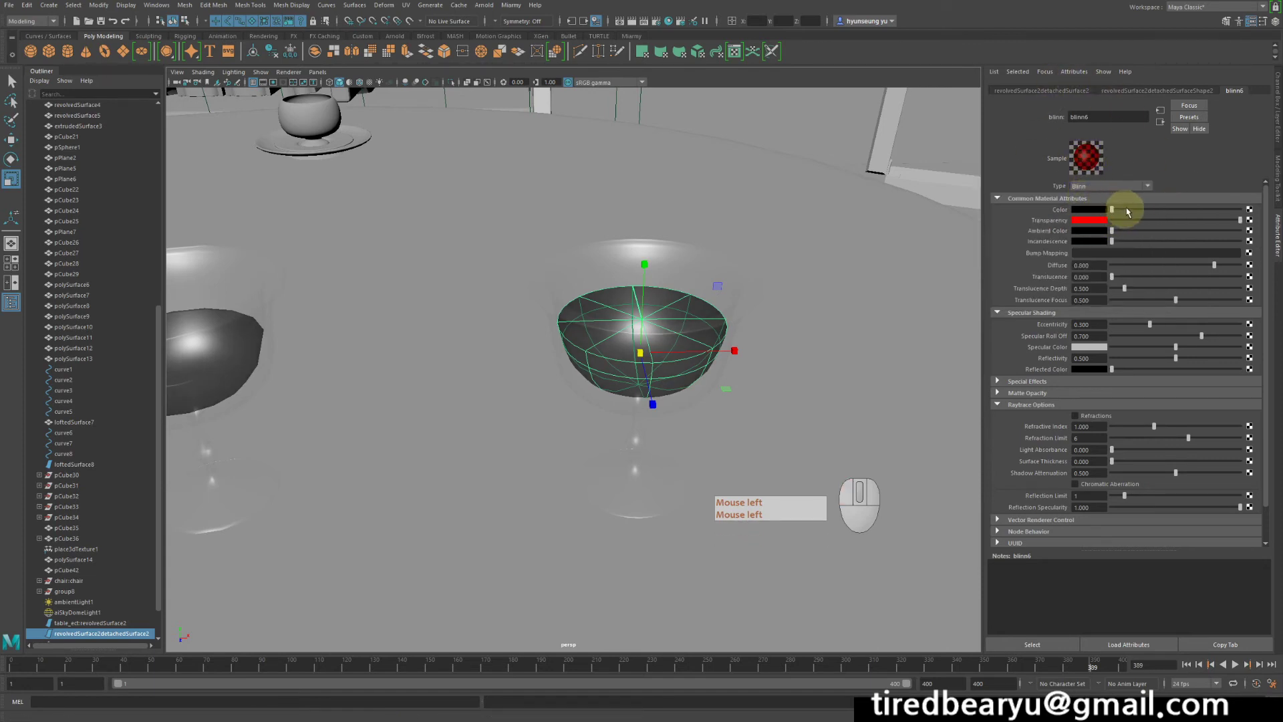
pyautogui.moveTo(1127, 212); pyautogui.dragTo(1083, 215)
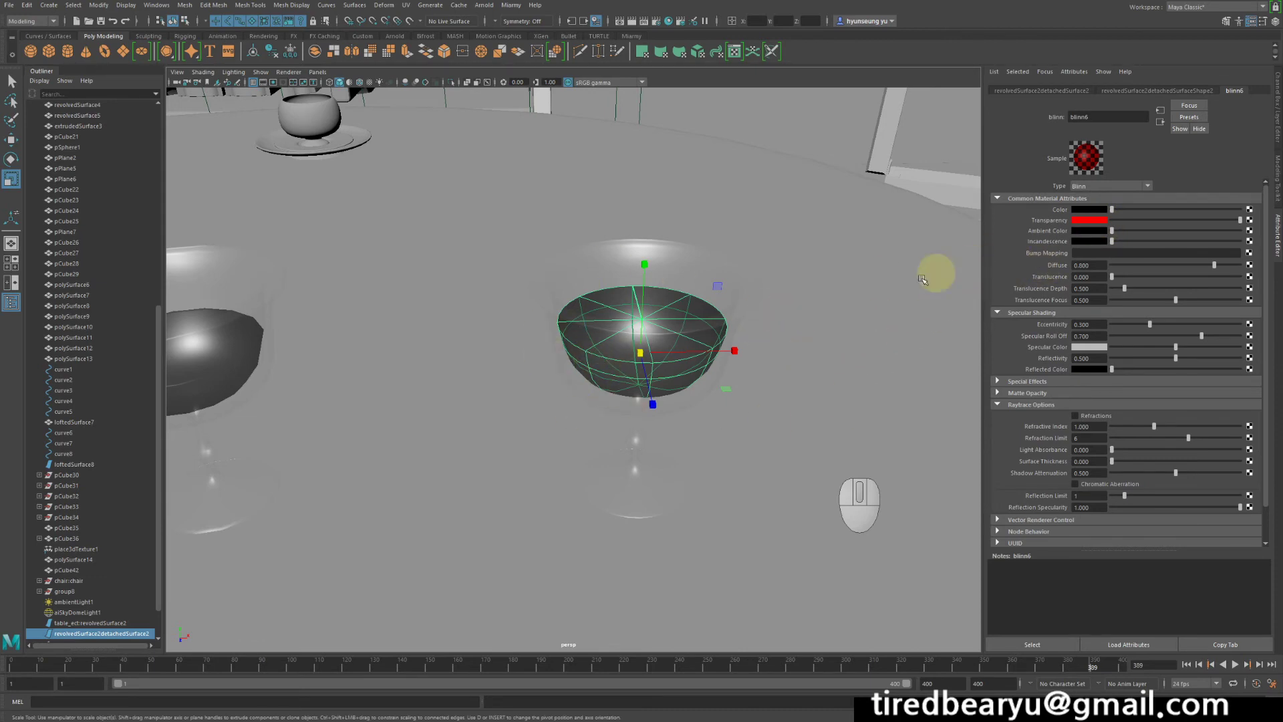
# - Render the current frame to check the red liquid in the glasses, then return to the scene
pyautogui.click(631, 22)
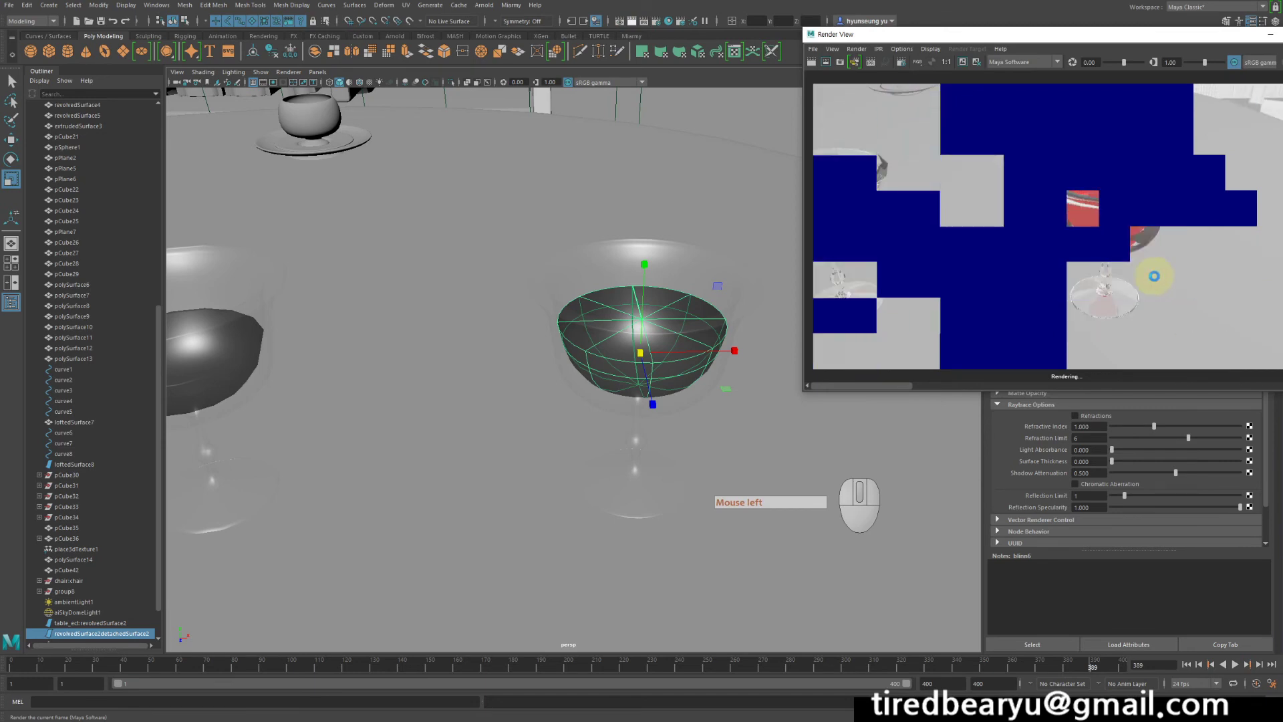
pyautogui.scroll(-1, 1177, 234)
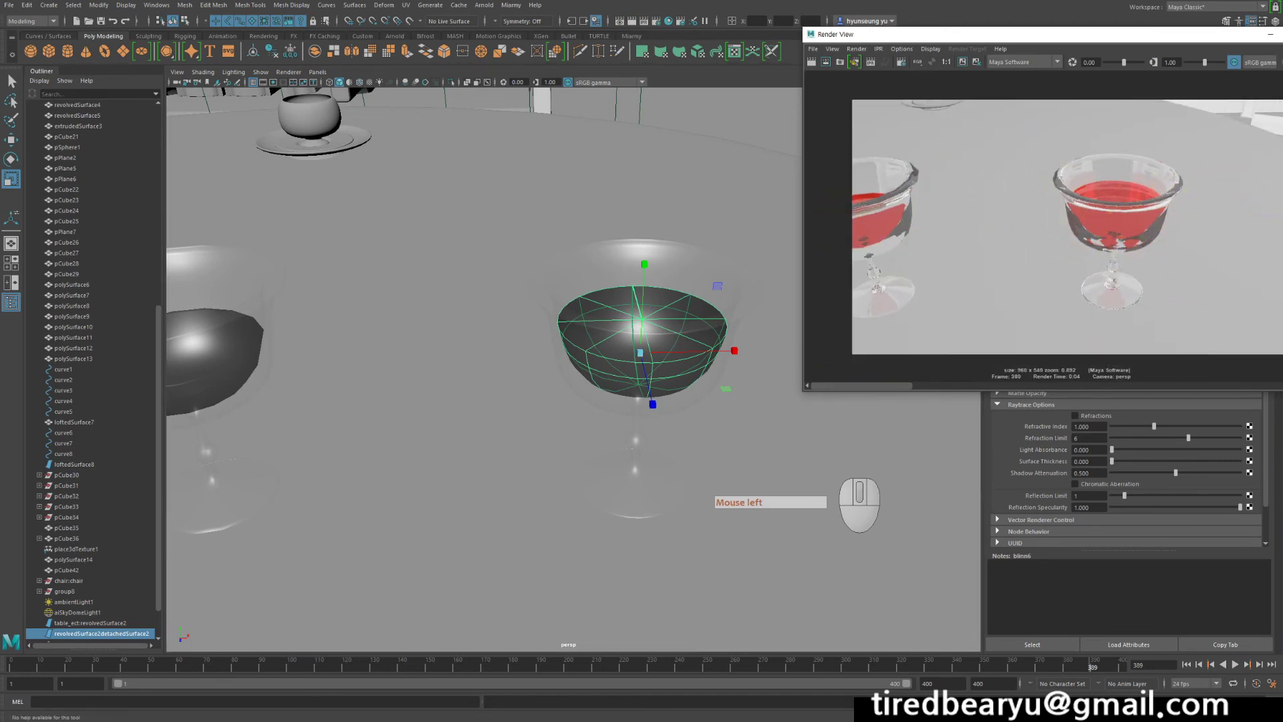
pyautogui.click(713, 303)
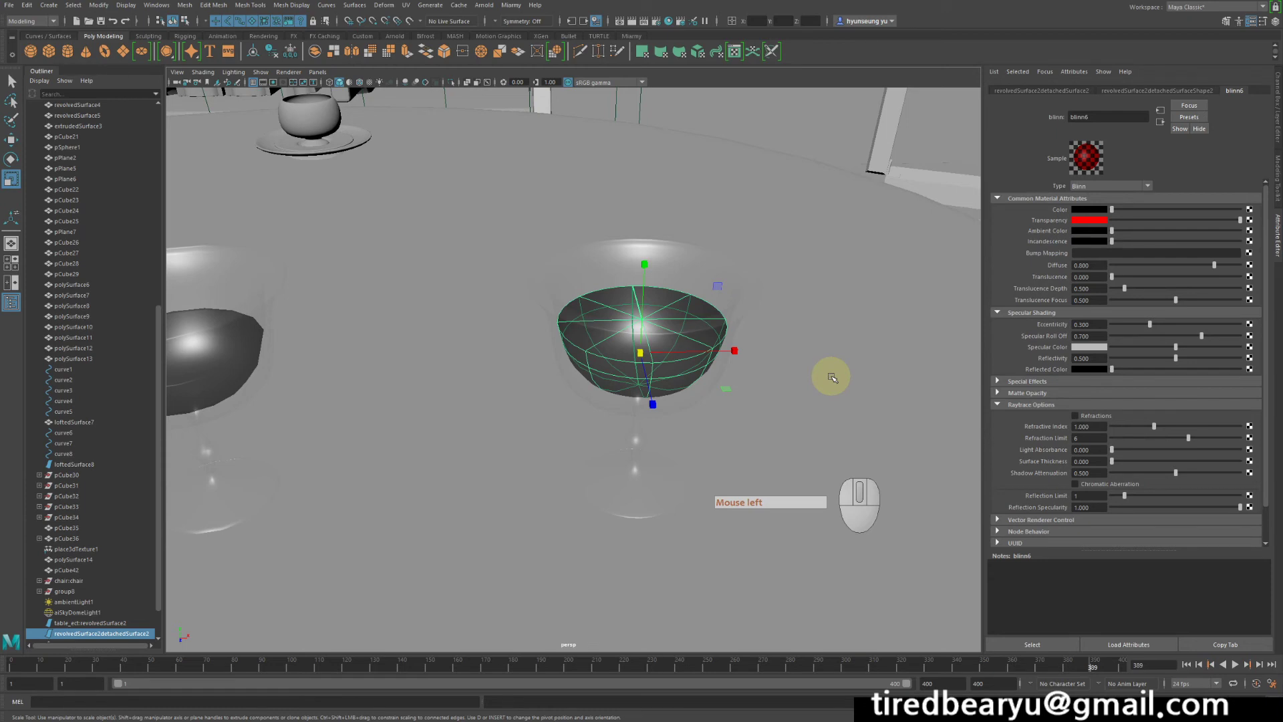
# - Enable Refractions on blinn6 with a Refractive Index of 1.3 and render the frame to check the liquid
pyautogui.click(1076, 415)
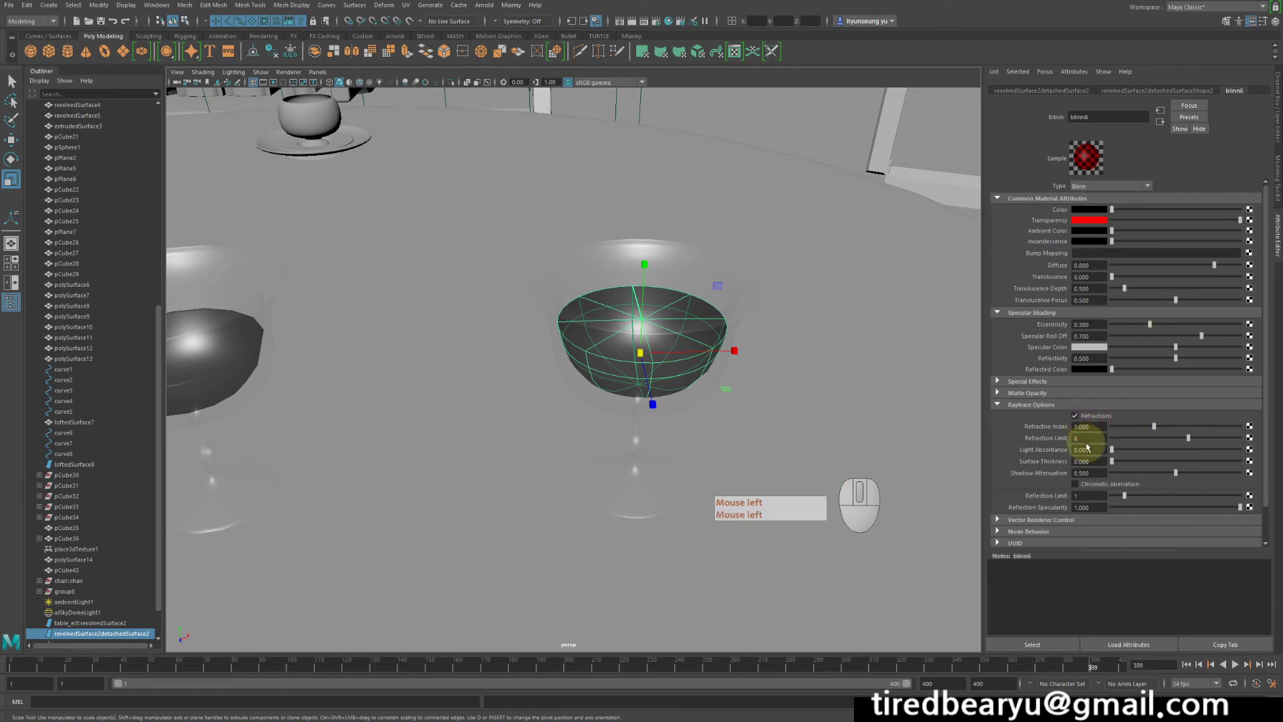
pyautogui.click(1090, 429)
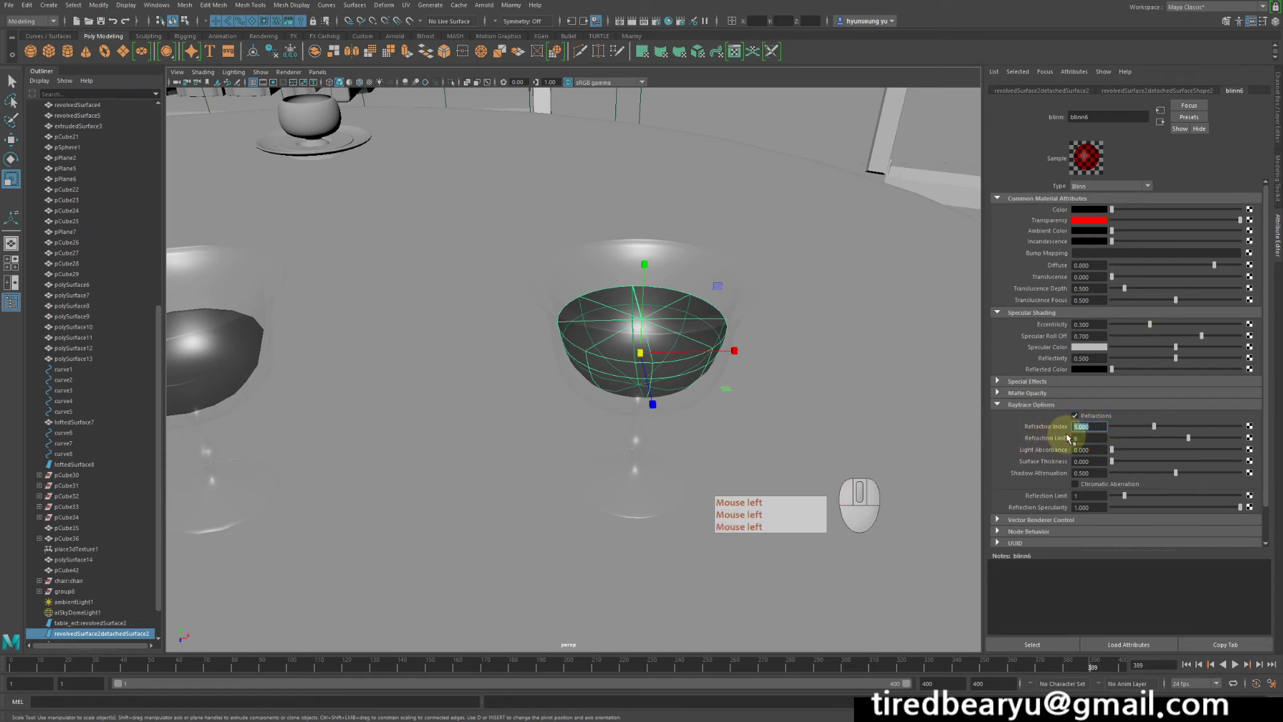
pyautogui.write('1.3')
pyautogui.press('Return')
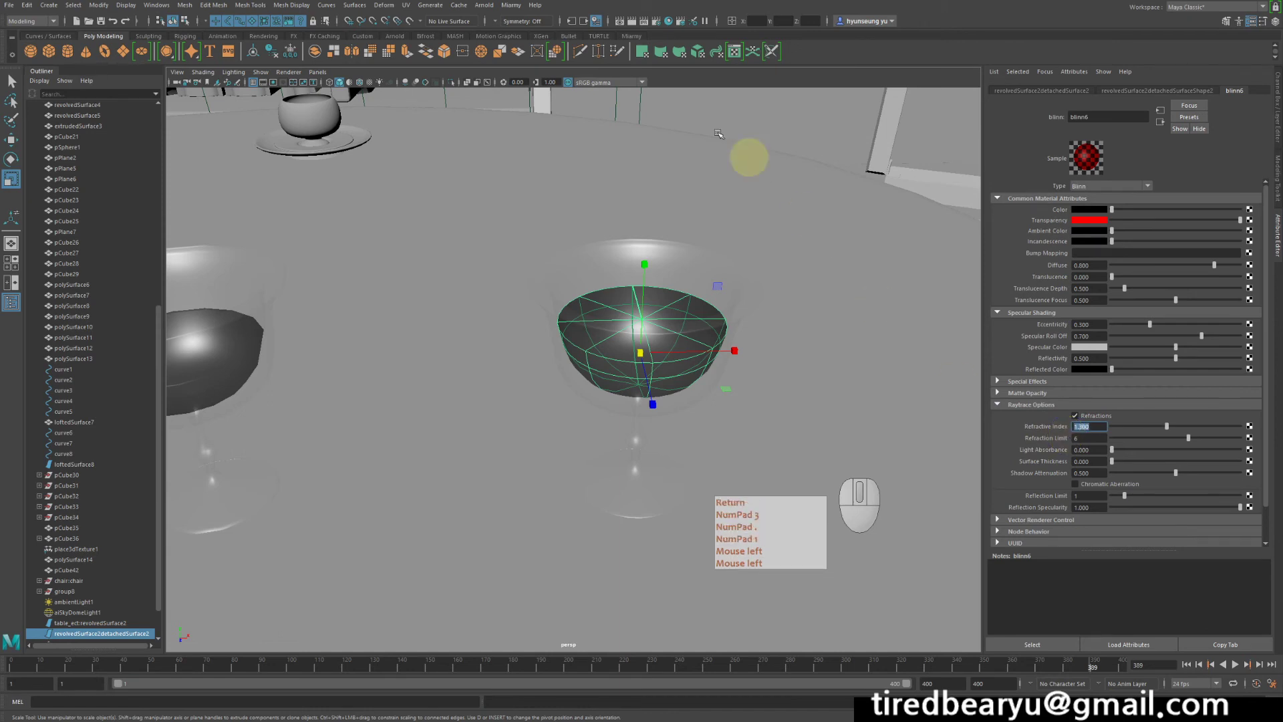
pyautogui.click(631, 22)
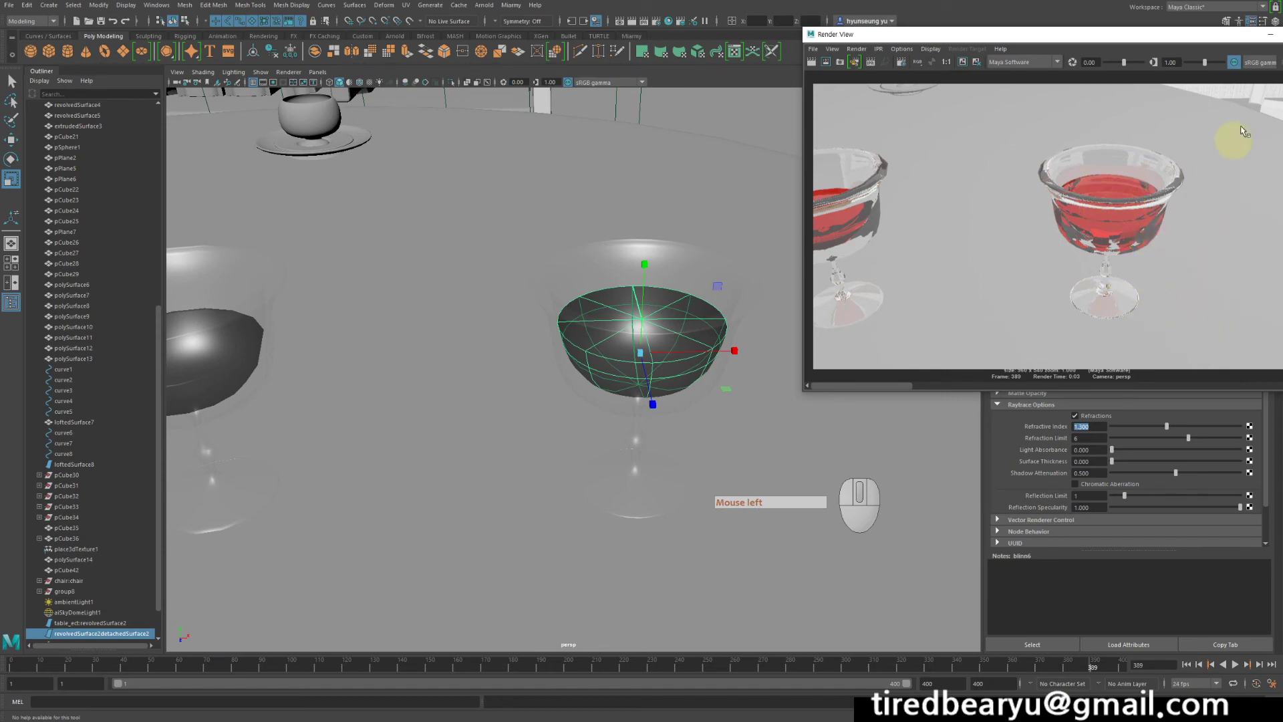
pyautogui.click(1270, 34)
# - Render both glasses from a low, table-level viewpoint and move the render window clear of the material attributes
pyautogui.keyDown('alt'); pyautogui.moveTo(704, 424); pyautogui.dragTo(609, 397); pyautogui.keyUp('alt')
pyautogui.keyDown('alt'); pyautogui.moveTo(609, 397); pyautogui.dragTo(690, 401, button='middle'); pyautogui.keyUp('alt')
pyautogui.keyDown('alt'); pyautogui.moveTo(691, 401); pyautogui.dragTo(687, 395); pyautogui.keyUp('alt')
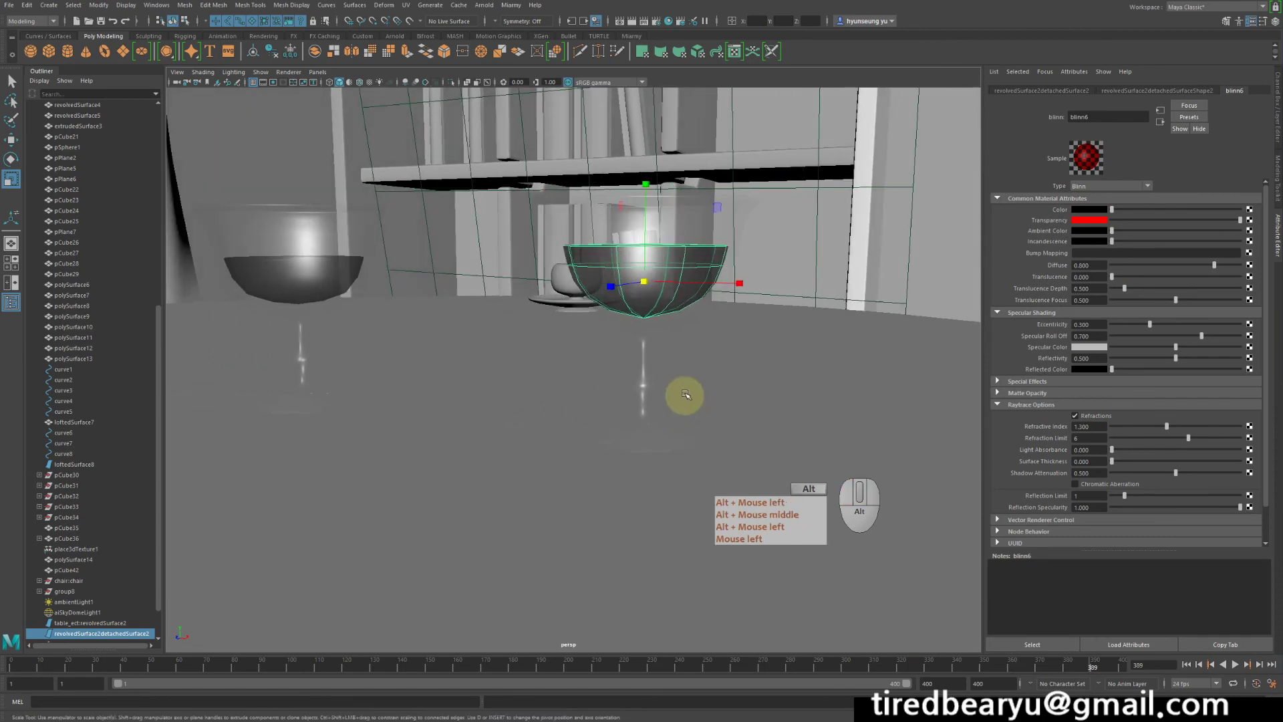
pyautogui.keyDown('alt'); pyautogui.moveTo(688, 395); pyautogui.dragTo(687, 381, button='middle'); pyautogui.keyUp('alt')
pyautogui.keyDown('alt'); pyautogui.moveTo(688, 381); pyautogui.dragTo(691, 379); pyautogui.keyUp('alt')
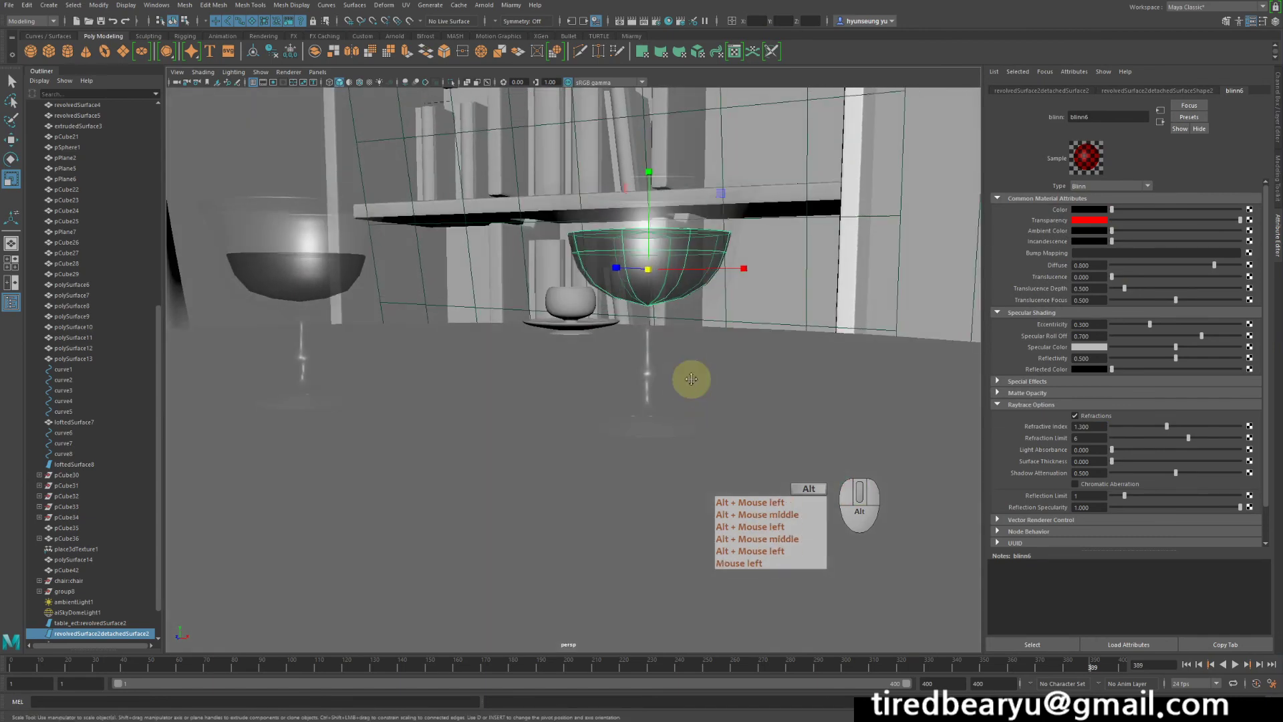
pyautogui.click(629, 21)
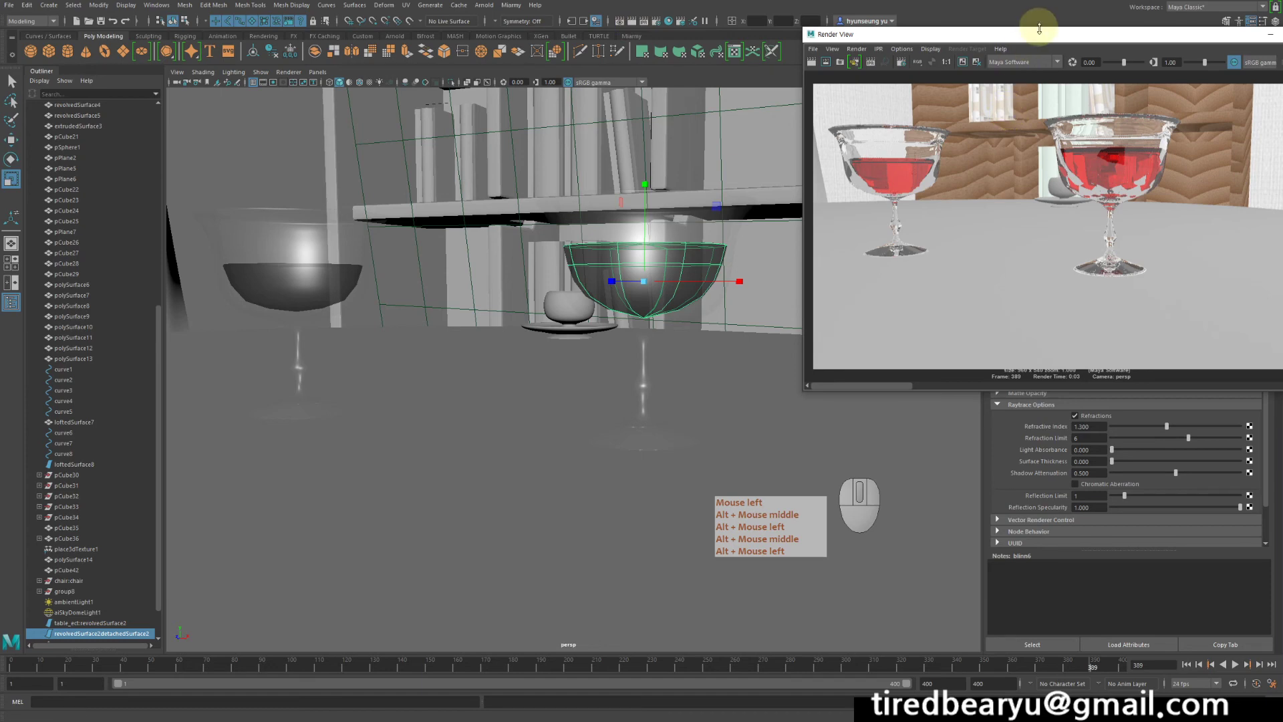
pyautogui.moveTo(1040, 35); pyautogui.dragTo(595, 29)
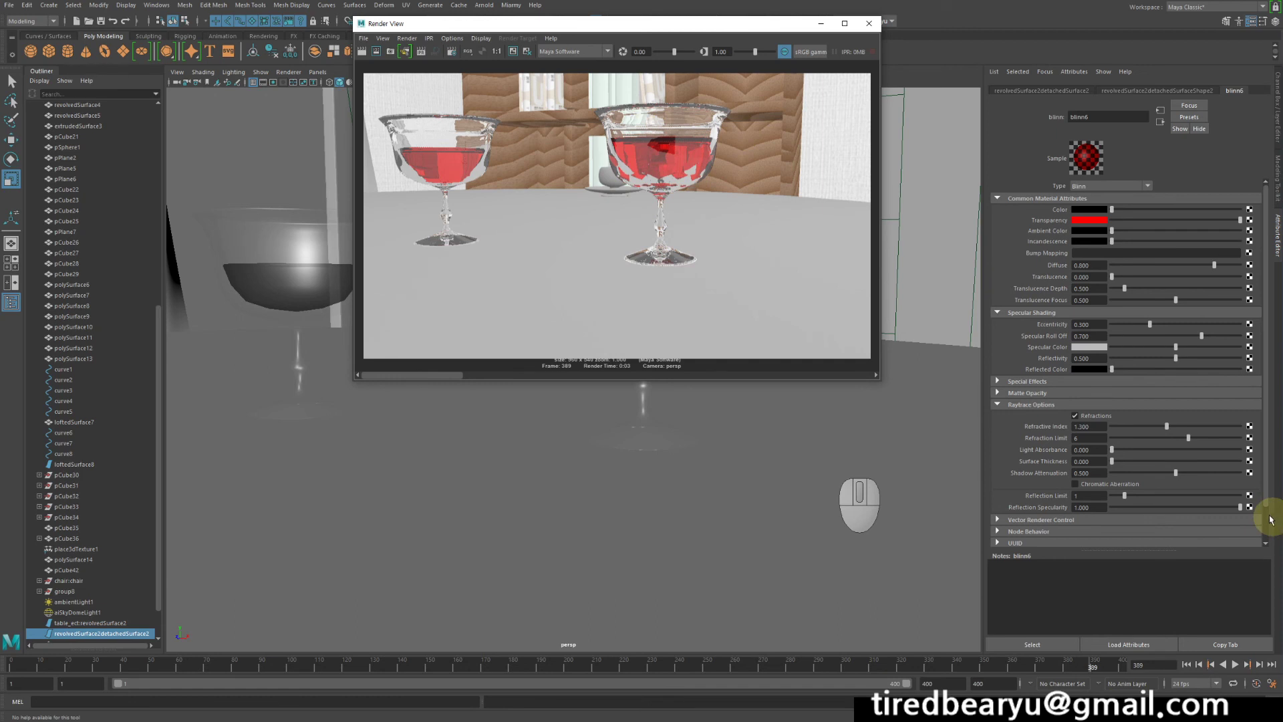
# - Try a Refraction Limit of 5 on blinn6 and render the frame again
pyautogui.doubleClick(1090, 442)
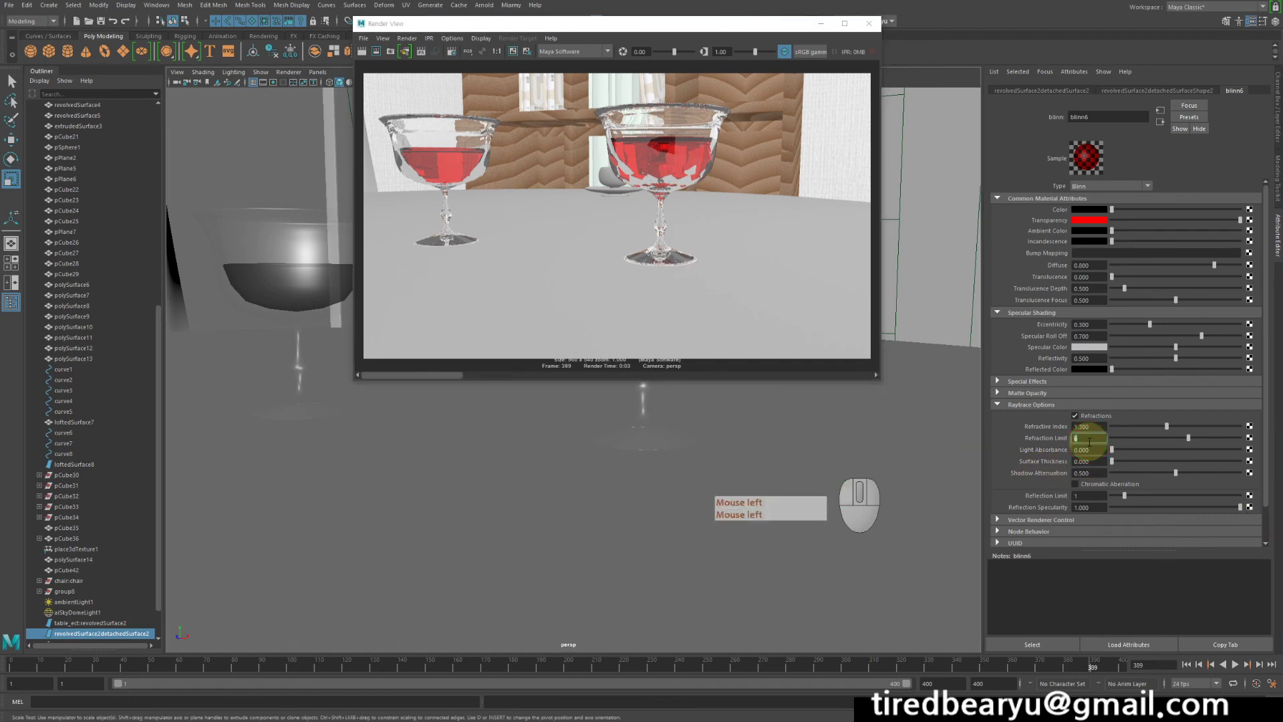
pyautogui.write('58')
pyautogui.press('Return')
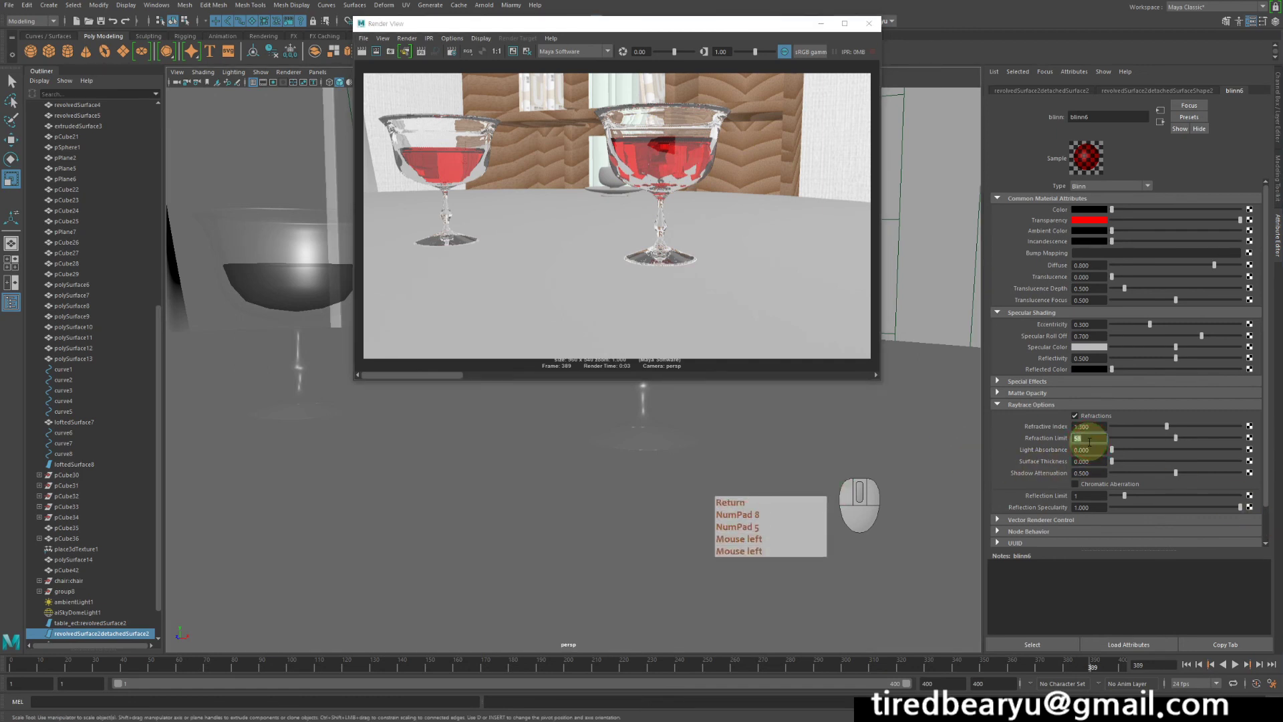
pyautogui.write('5')
pyautogui.press('Return')
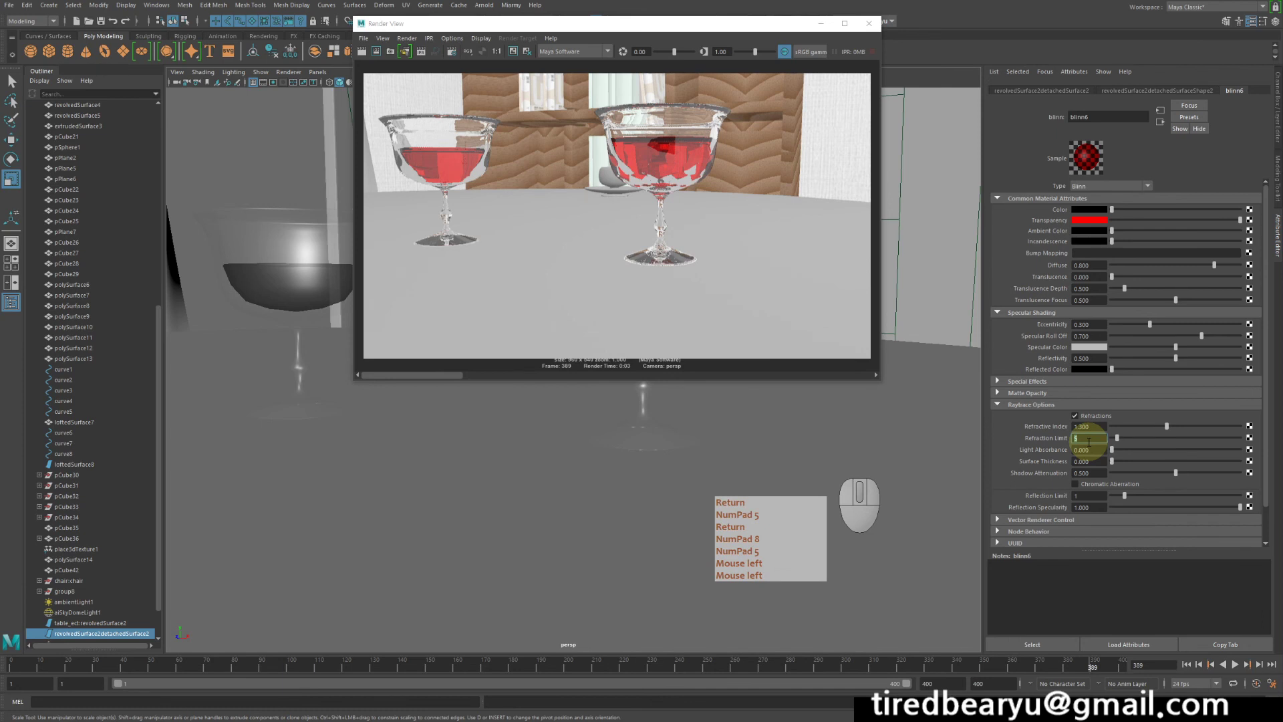
pyautogui.click(362, 52)
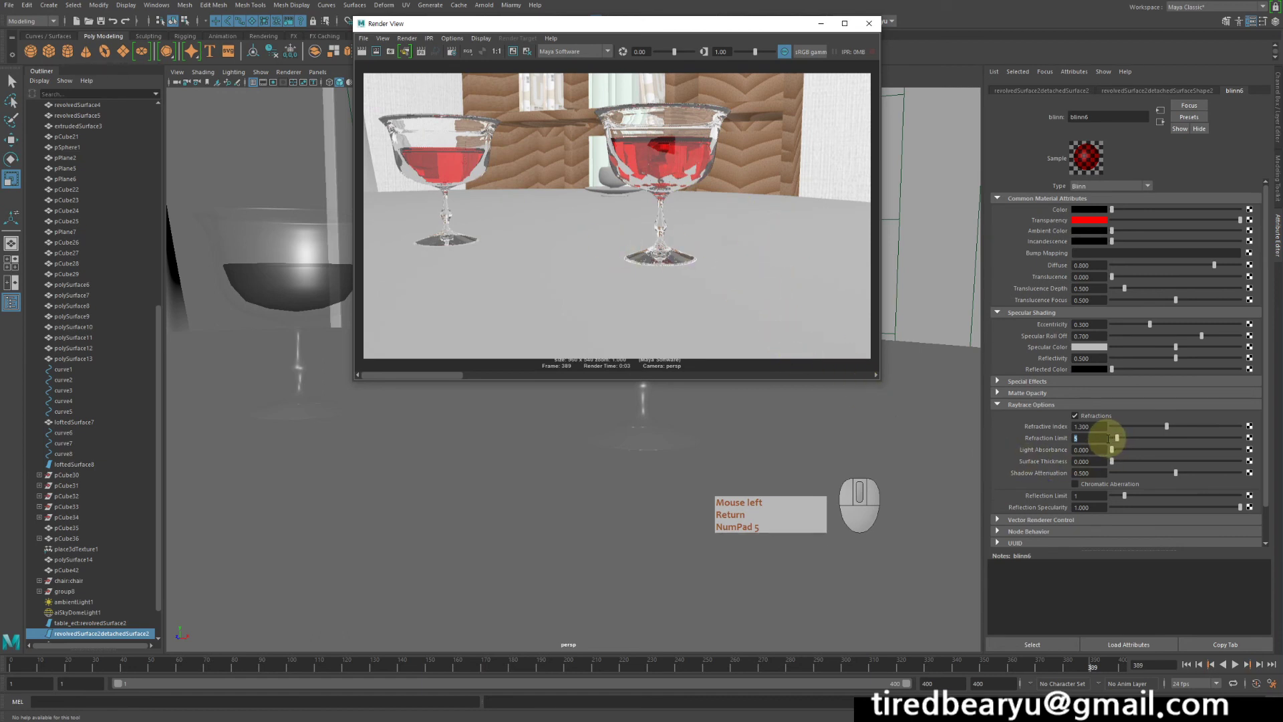
# - Set the blinn6 Refraction Limit to 6 and close the Render View
pyautogui.moveTo(1089, 437); pyautogui.dragTo(997, 429)
pyautogui.write('6')
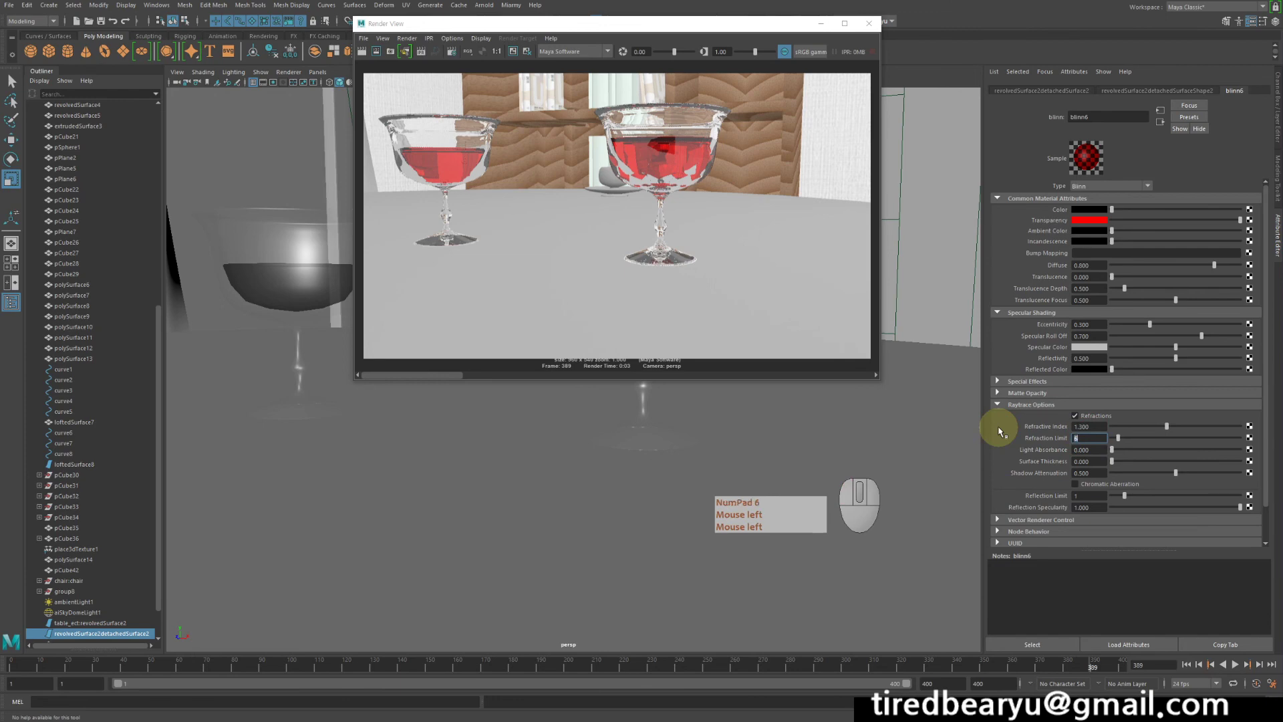
pyautogui.press('Return')
pyautogui.click(870, 24)
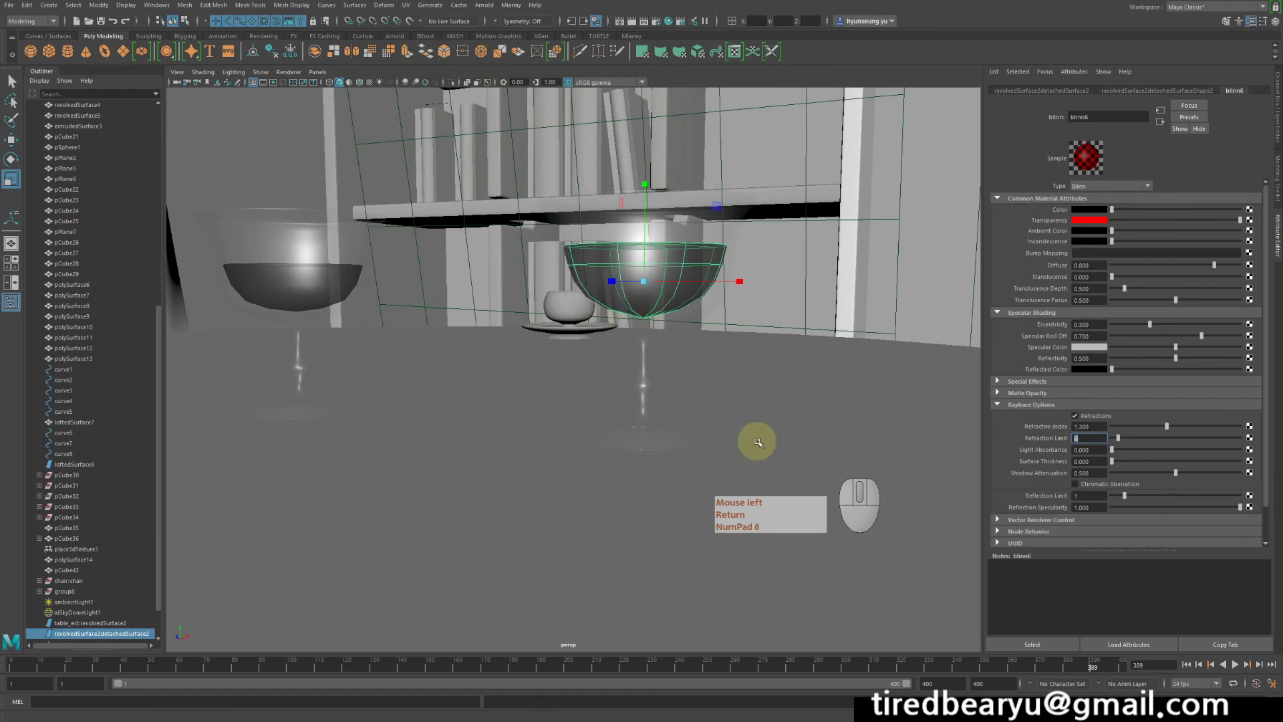
# - Examine the liquid in both glasses from close, low and raised angles in the perspective view
pyautogui.keyDown('alt'); pyautogui.moveTo(584, 349); pyautogui.dragTo(607, 355); pyautogui.keyUp('alt')
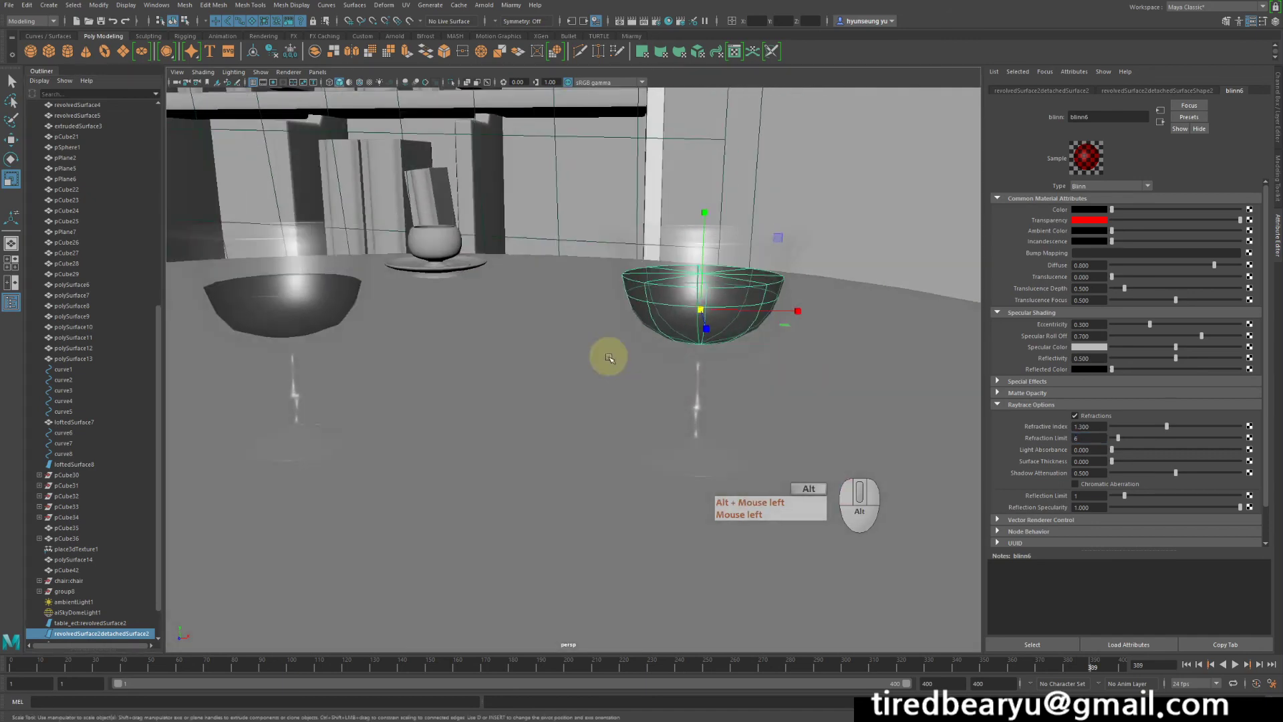
pyautogui.keyDown('alt'); pyautogui.moveTo(607, 355); pyautogui.dragTo(793, 375, button='middle'); pyautogui.keyUp('alt')
pyautogui.keyDown('alt'); pyautogui.moveTo(793, 376); pyautogui.dragTo(785, 376); pyautogui.keyUp('alt')
pyautogui.keyDown('alt'); pyautogui.moveTo(786, 377); pyautogui.dragTo(841, 387, button='right'); pyautogui.keyUp('alt')
pyautogui.press('q')
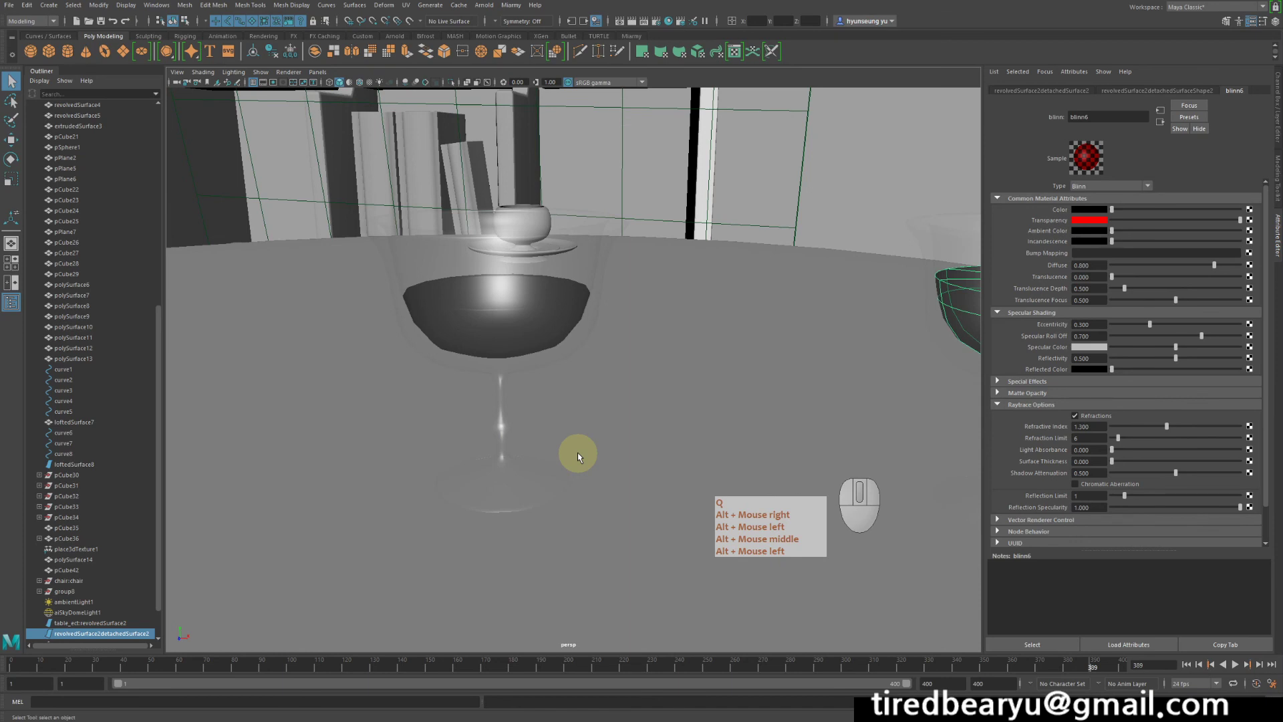
pyautogui.keyDown('alt'); pyautogui.moveTo(564, 335); pyautogui.dragTo(565, 312); pyautogui.keyUp('alt')
pyautogui.keyDown('alt'); pyautogui.moveTo(564, 312); pyautogui.dragTo(575, 358, button='middle'); pyautogui.keyUp('alt')
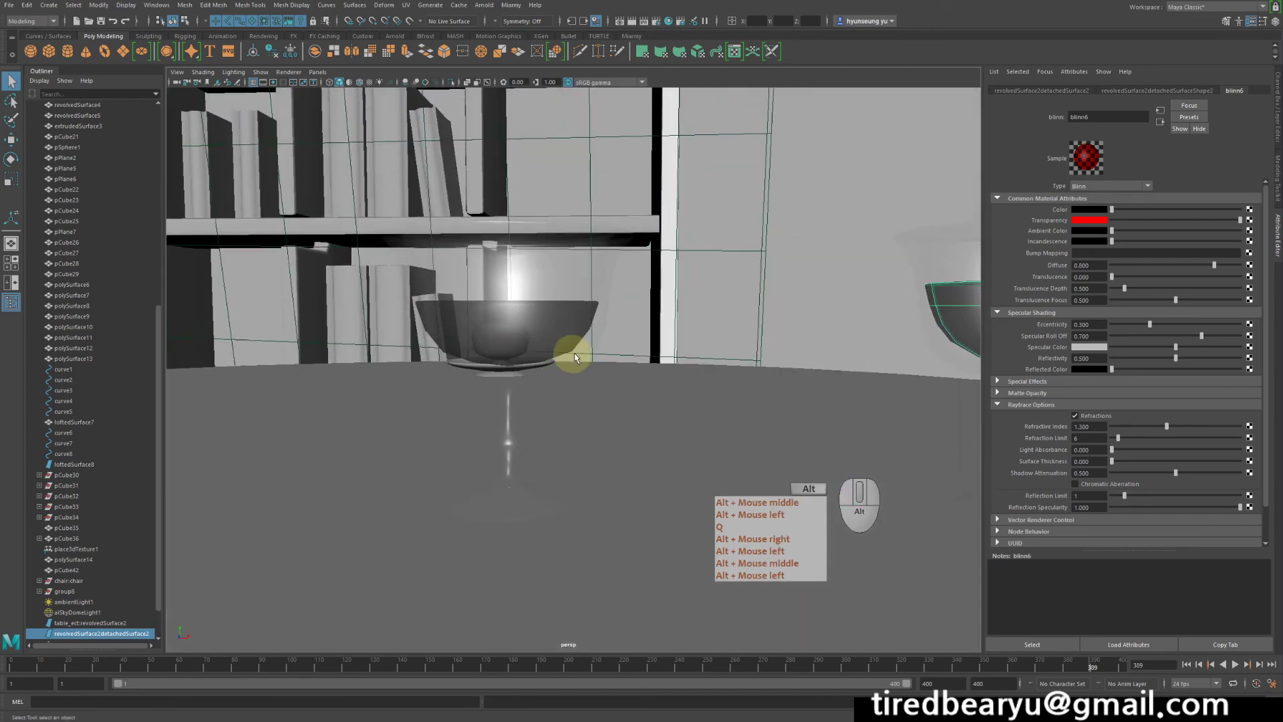
pyautogui.keyDown('alt'); pyautogui.moveTo(574, 354); pyautogui.dragTo(468, 342, button='right'); pyautogui.keyUp('alt')
pyautogui.keyDown('alt'); pyautogui.moveTo(638, 344); pyautogui.dragTo(592, 370, button='middle'); pyautogui.keyUp('alt')
pyautogui.keyDown('alt'); pyautogui.moveTo(593, 358); pyautogui.dragTo(590, 375); pyautogui.keyUp('alt')
pyautogui.press('q')
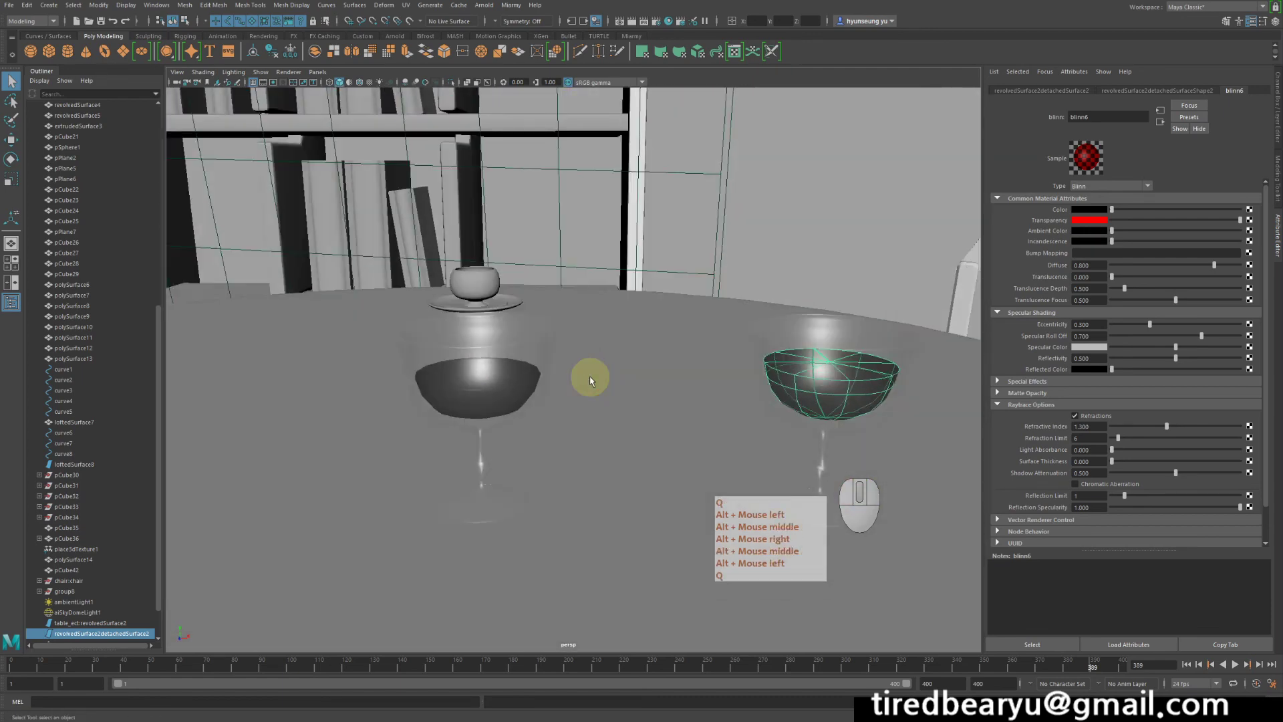